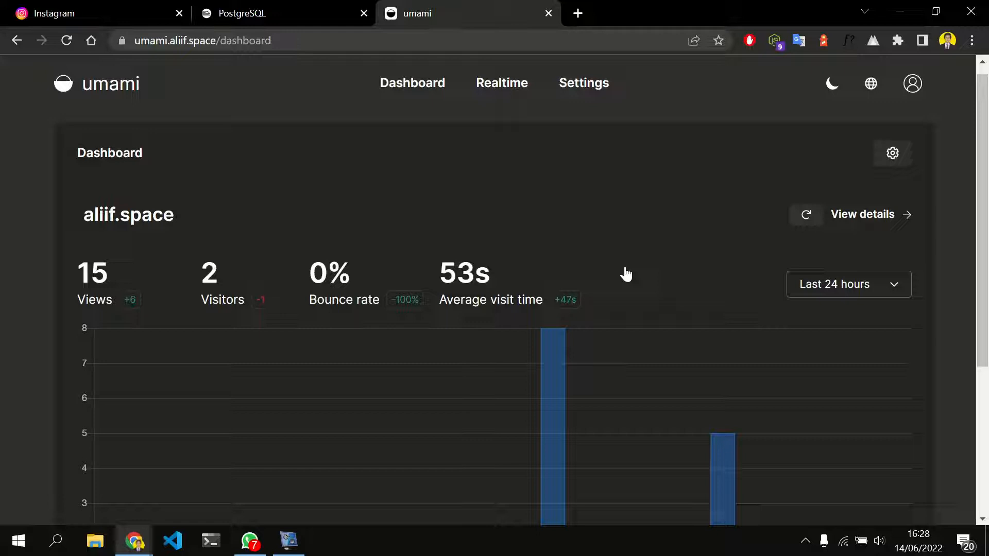
Switch to the GitHub browser window and open the main page of the mikecao/umami repository through its owner's profile
{"action": "key", "text": "alt+Tab"}
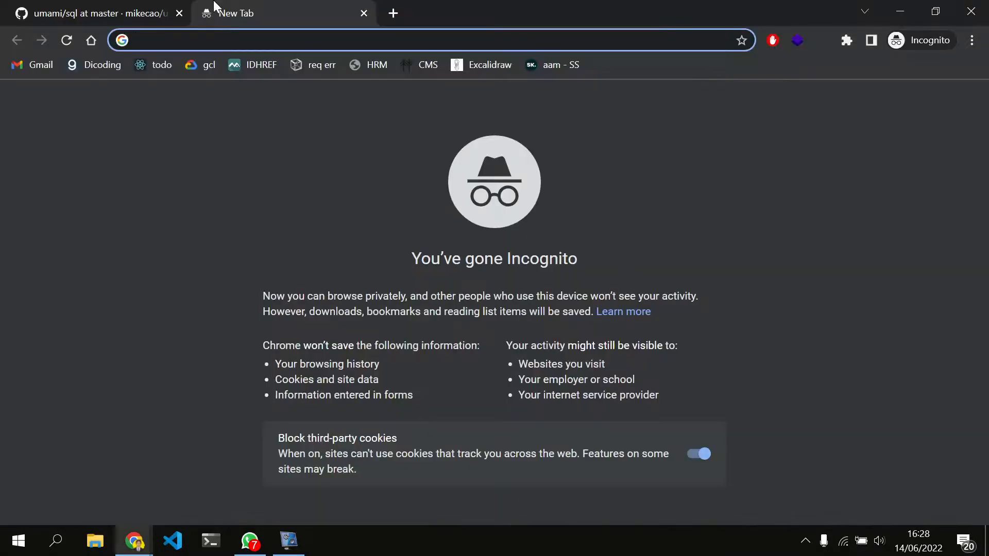
{"action": "key", "text": "ctrl+shift+Tab"}
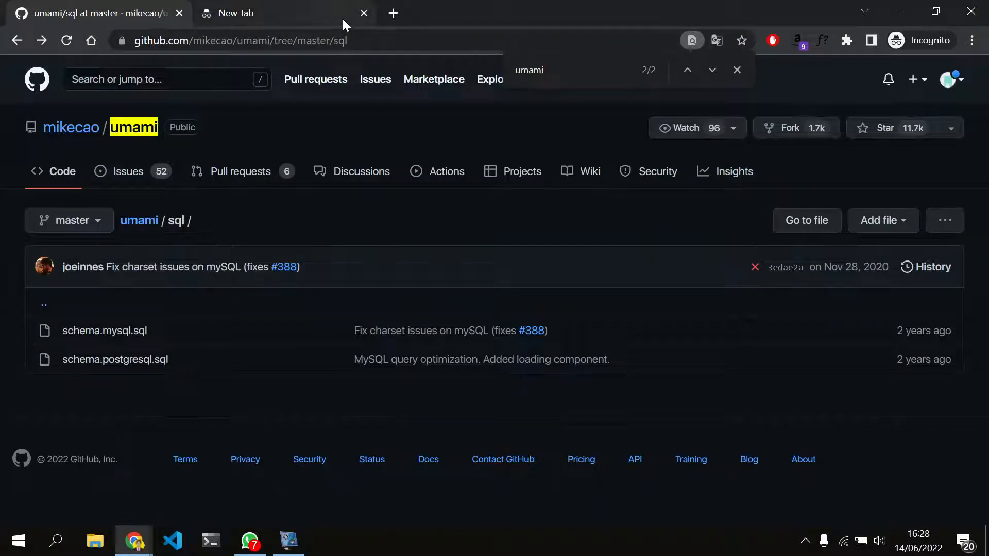
{"action": "left_click", "coordinate": [69, 130]}
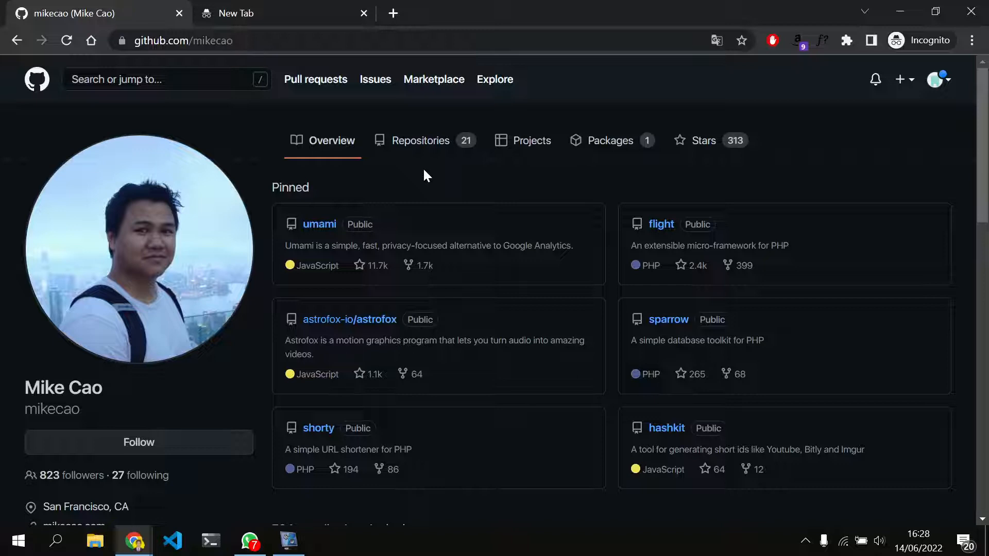
{"action": "left_click", "coordinate": [320, 224]}
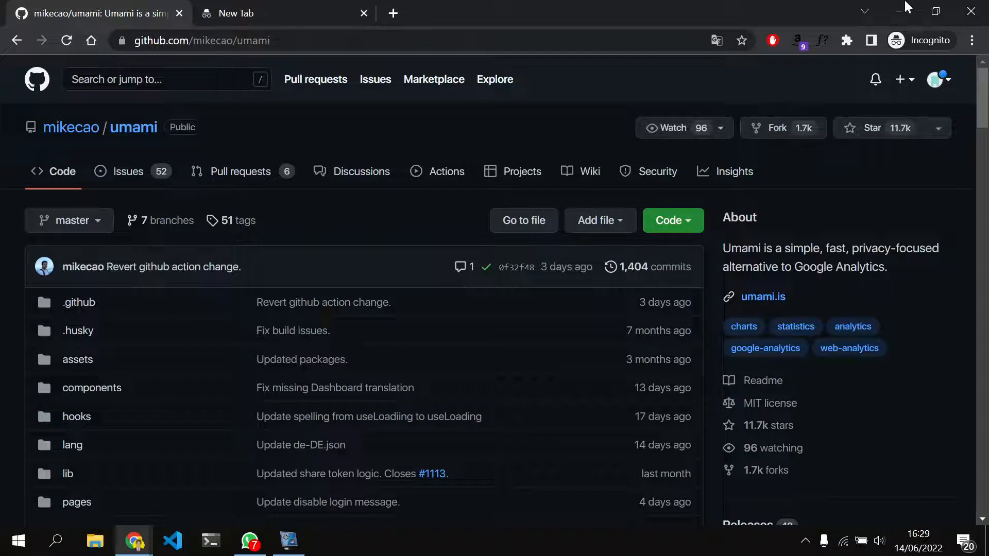
Check which GitHub account is signed in and view the clone options of the umami repository
{"action": "left_click", "coordinate": [942, 90]}
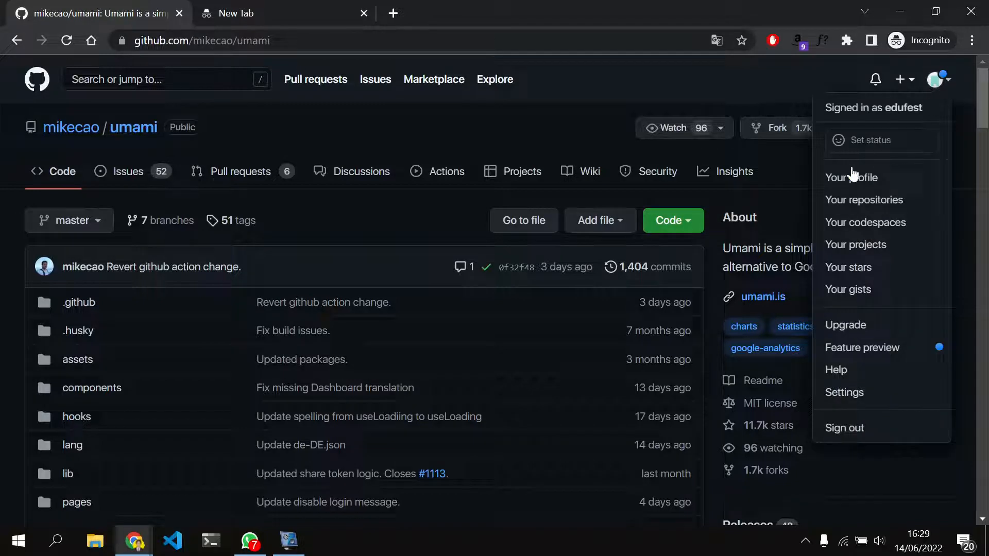
{"action": "left_click", "coordinate": [489, 110]}
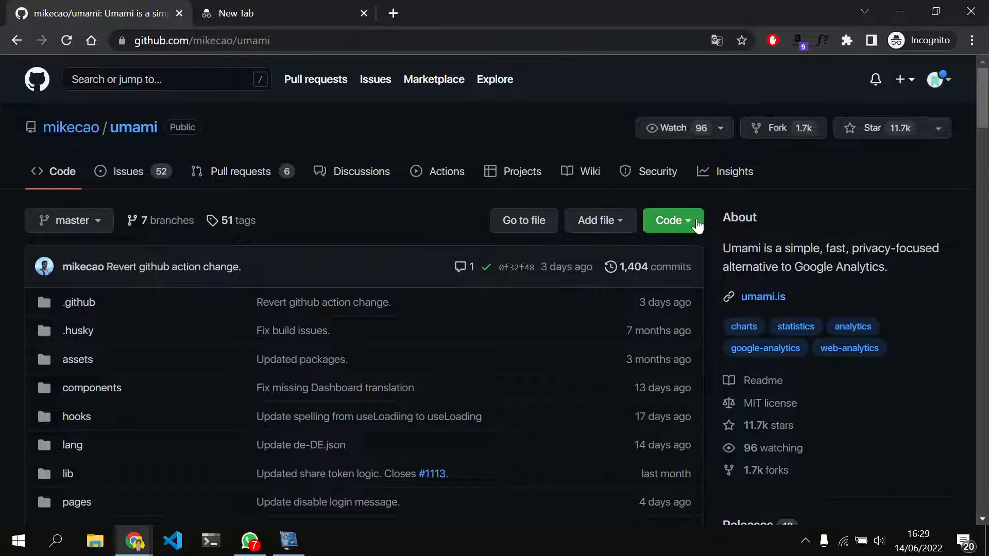
{"action": "left_click", "coordinate": [669, 226]}
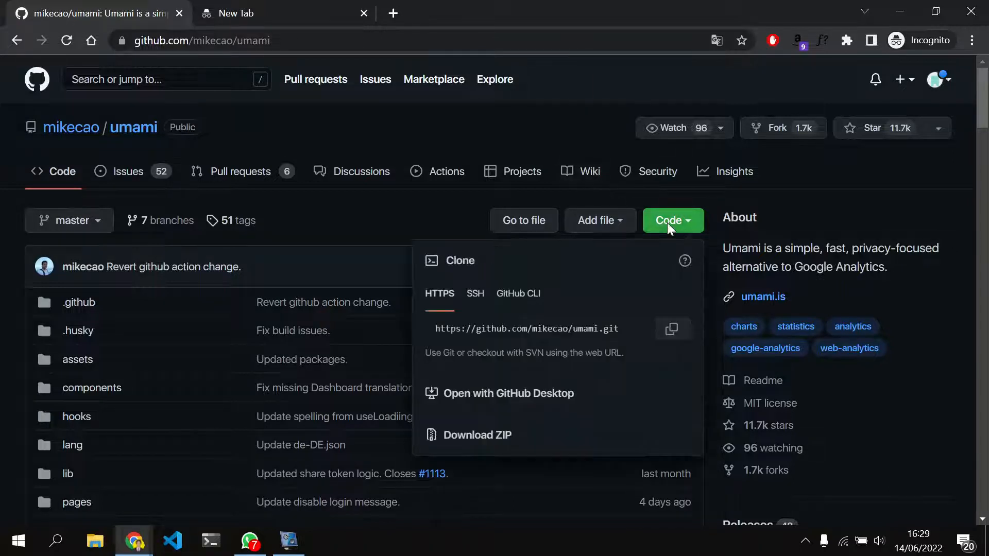
{"action": "left_click", "coordinate": [395, 205]}
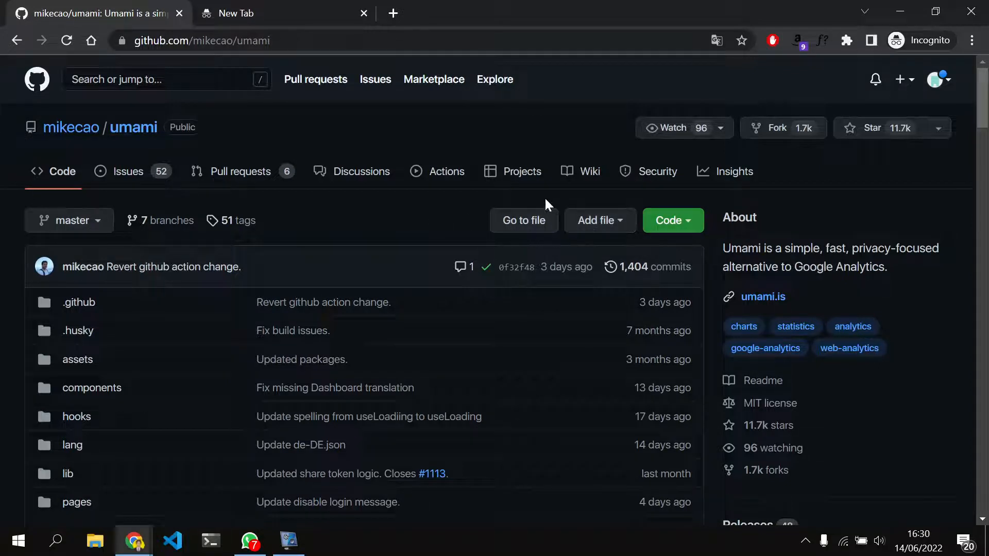
Try to fork mikecao/umami and open the existing umami fork from the account's own repositories
{"action": "left_click", "coordinate": [773, 132]}
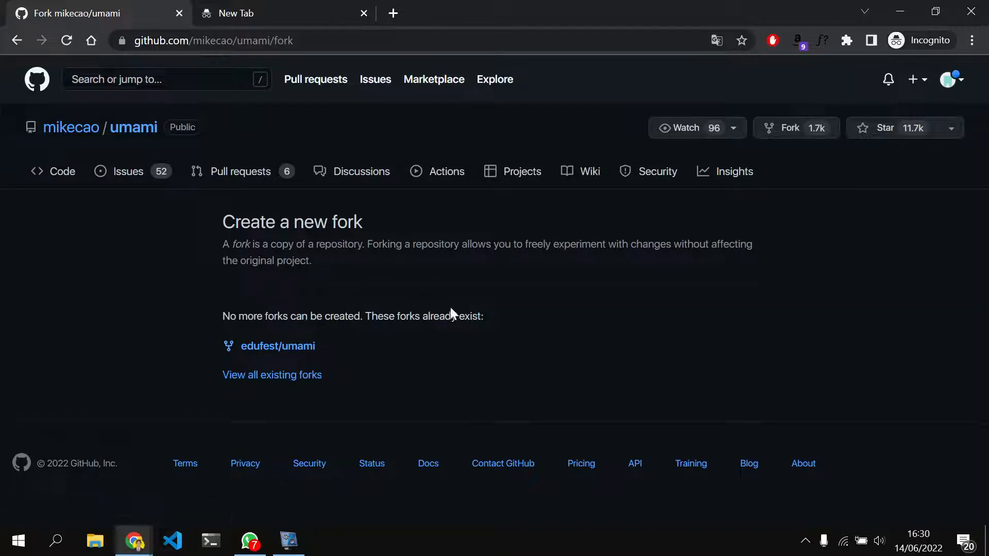
{"action": "left_click", "coordinate": [951, 80]}
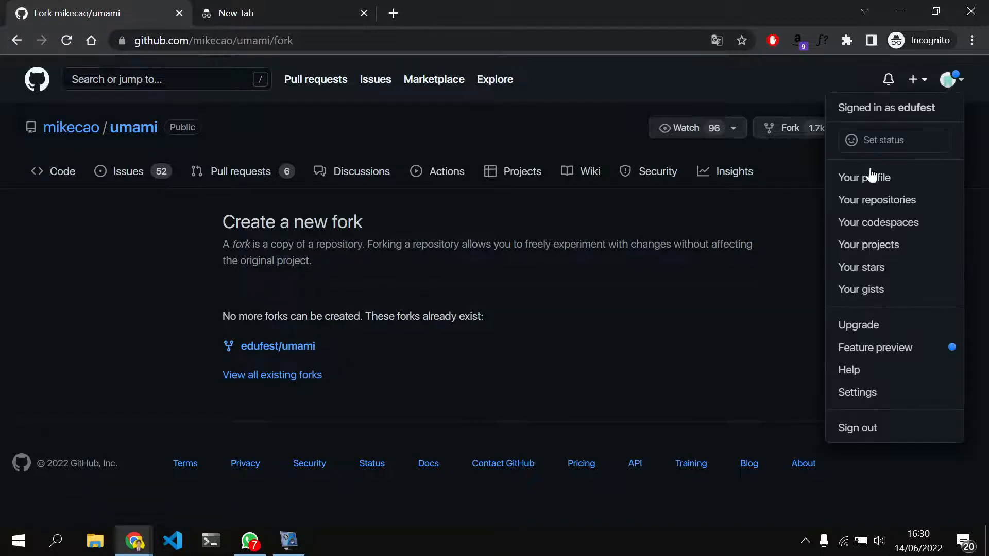
{"action": "left_click", "coordinate": [889, 202]}
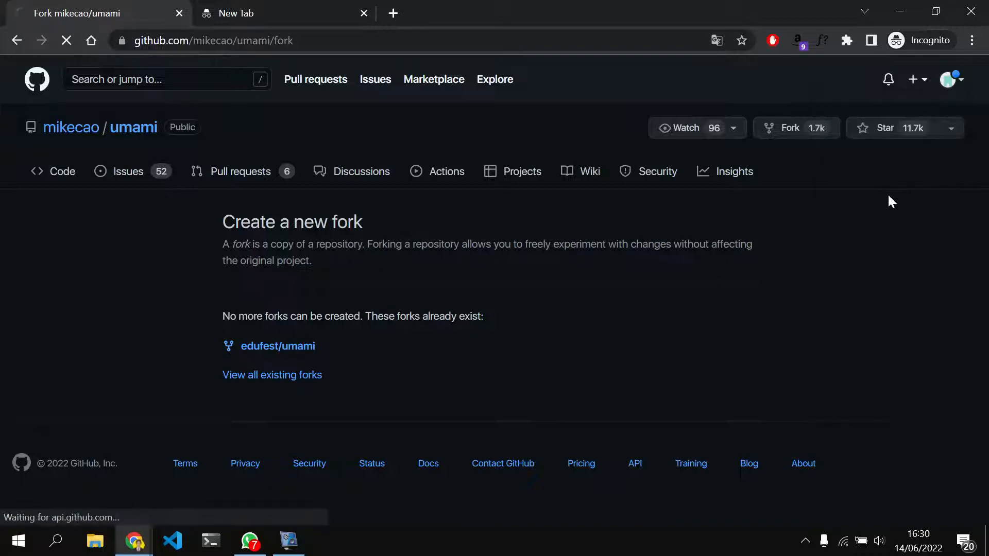
{"action": "scroll", "coordinate": [336, 195], "scroll_direction": "down", "scroll_amount": 2}
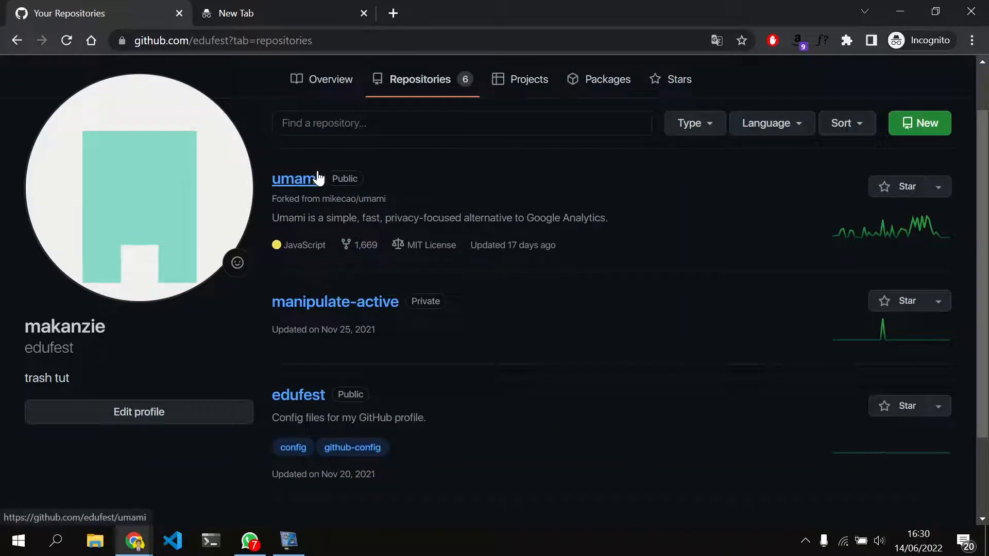
{"action": "left_click", "coordinate": [313, 180]}
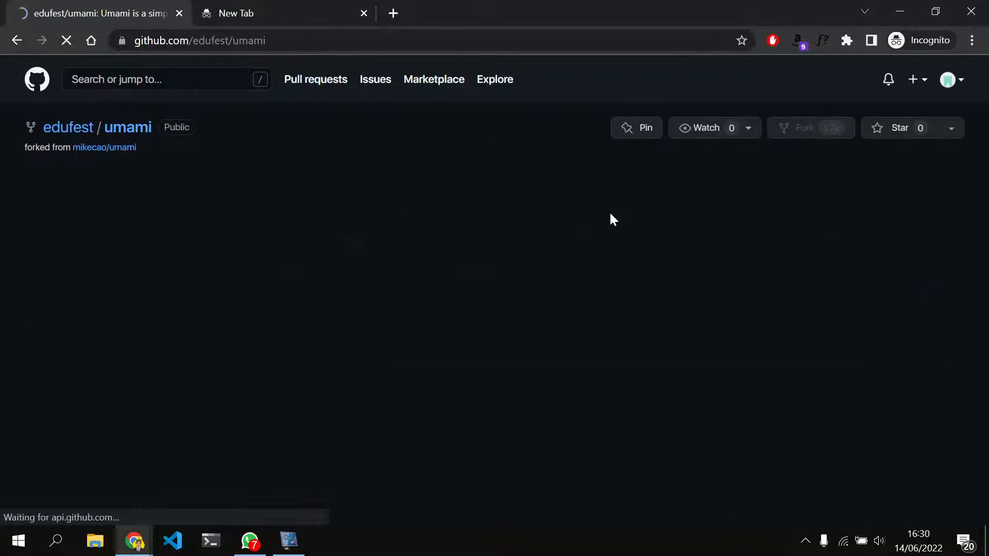
{"action": "scroll", "coordinate": [610, 214], "scroll_direction": "down", "scroll_amount": 2}
{"action": "scroll", "coordinate": [611, 219], "scroll_direction": "up", "scroll_amount": 2}
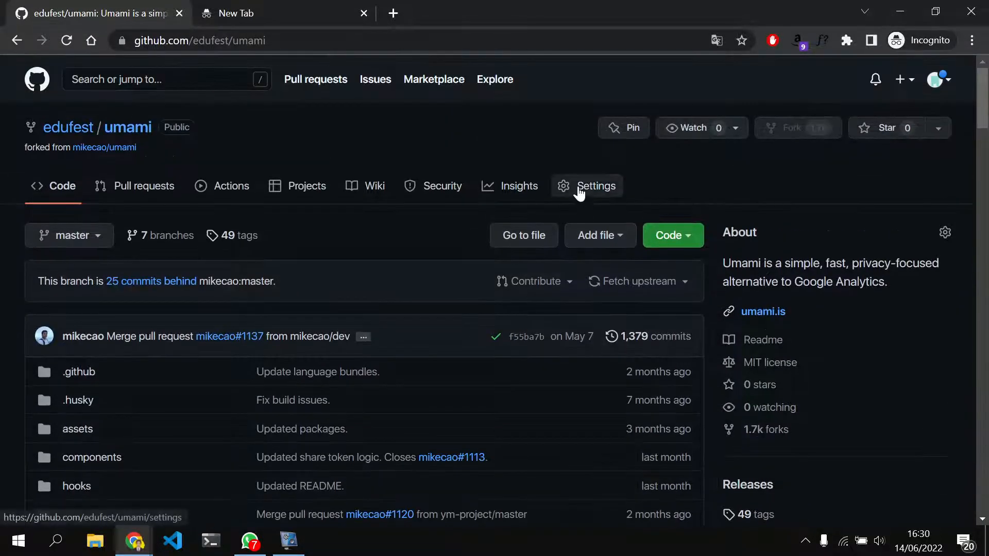
Delete the existing fork in its repository settings, confirming with the repository name edufest/umami
{"action": "left_click", "coordinate": [579, 193]}
{"action": "scroll", "coordinate": [580, 193], "scroll_direction": "down", "scroll_amount": 20}
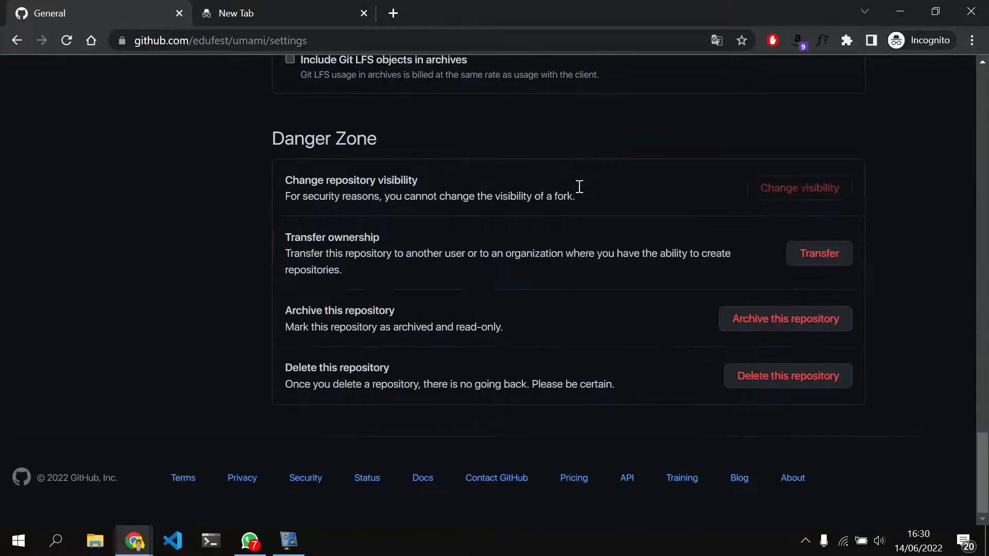
{"action": "left_click", "coordinate": [809, 377]}
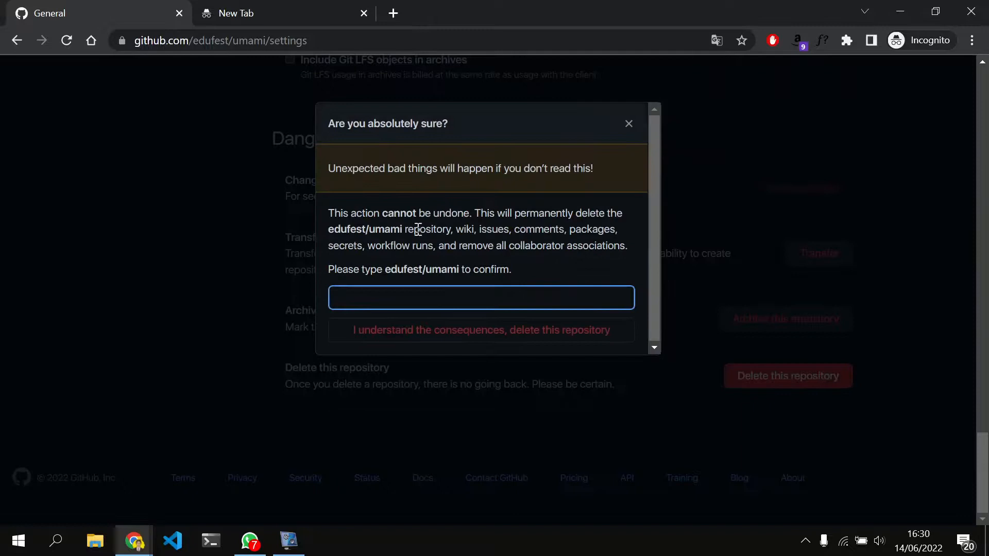
{"action": "left_click_drag", "start_coordinate": [459, 269], "coordinate": [388, 274]}
{"action": "key", "text": "ctrl+c"}
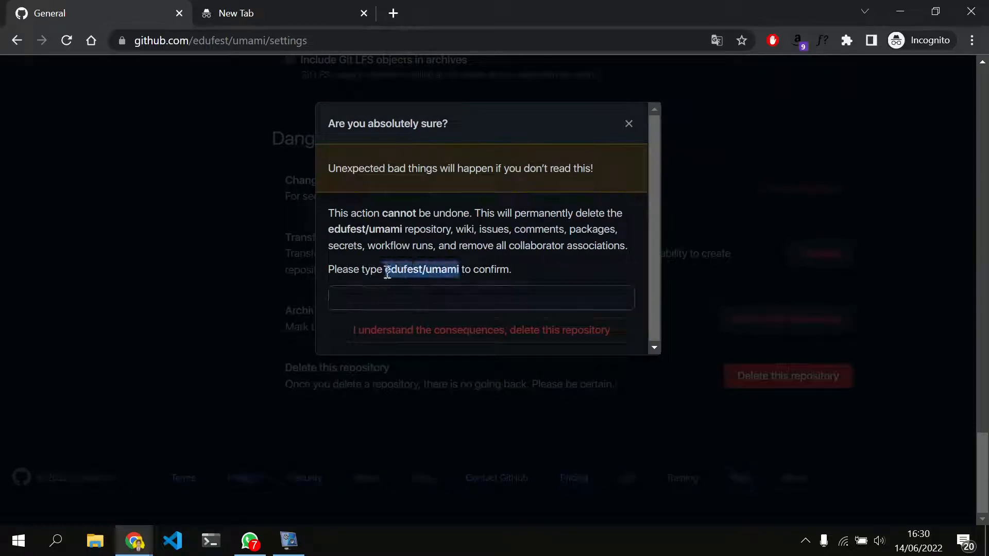
{"action": "left_click", "coordinate": [387, 300]}
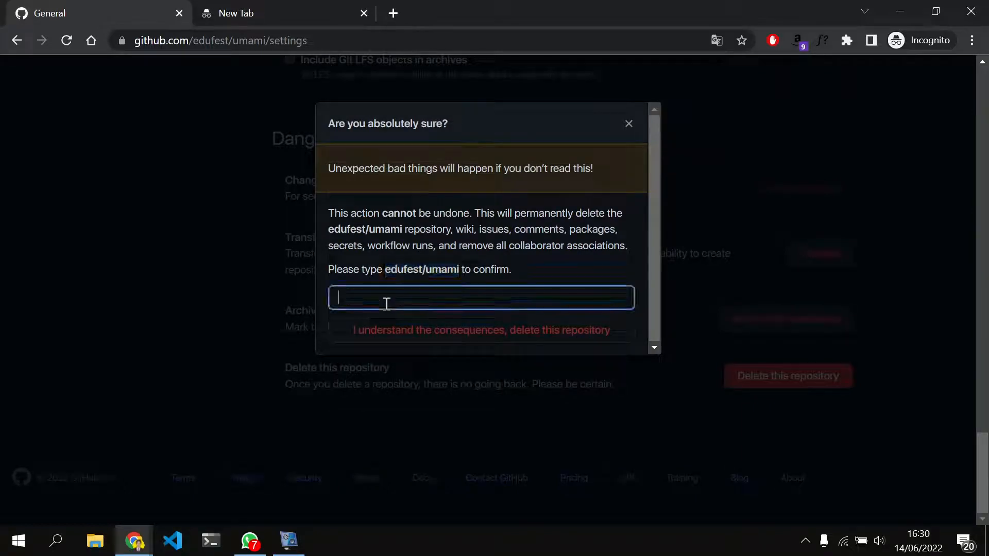
{"action": "key", "text": "ctrl+v"}
{"action": "left_click", "coordinate": [426, 336]}
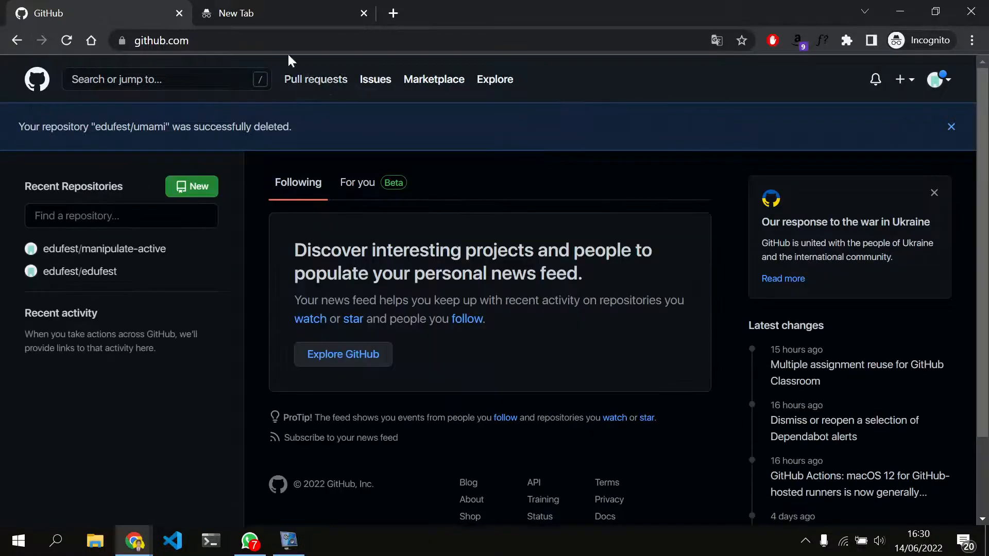
Go to the original repository at github.com/mikecao/umami
{"action": "left_click", "coordinate": [262, 30]}
{"action": "left_click", "coordinate": [262, 31]}
{"action": "type", "text": "/k"}
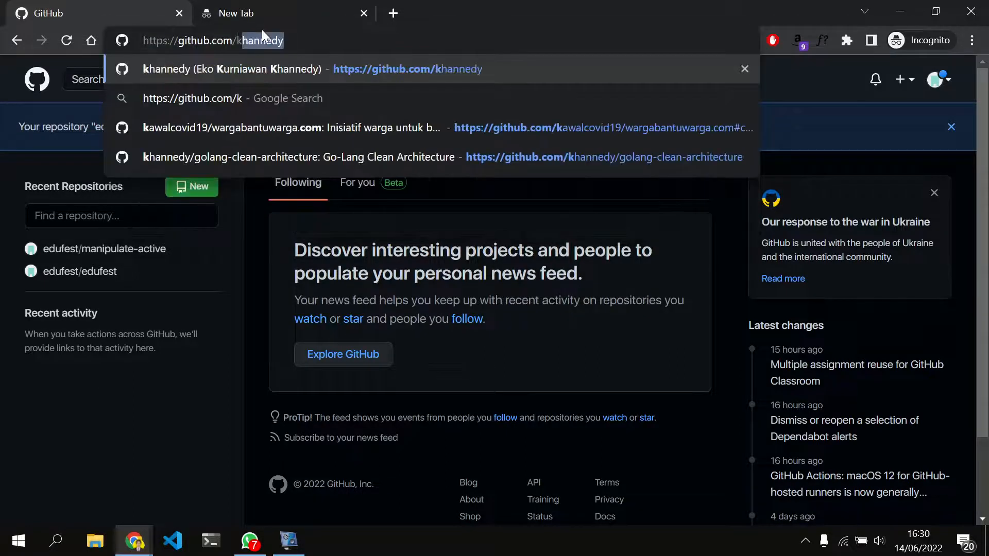
{"action": "key", "text": "BackSpace"}
{"action": "key", "text": "BackSpace"}
{"action": "type", "text": "mike"}
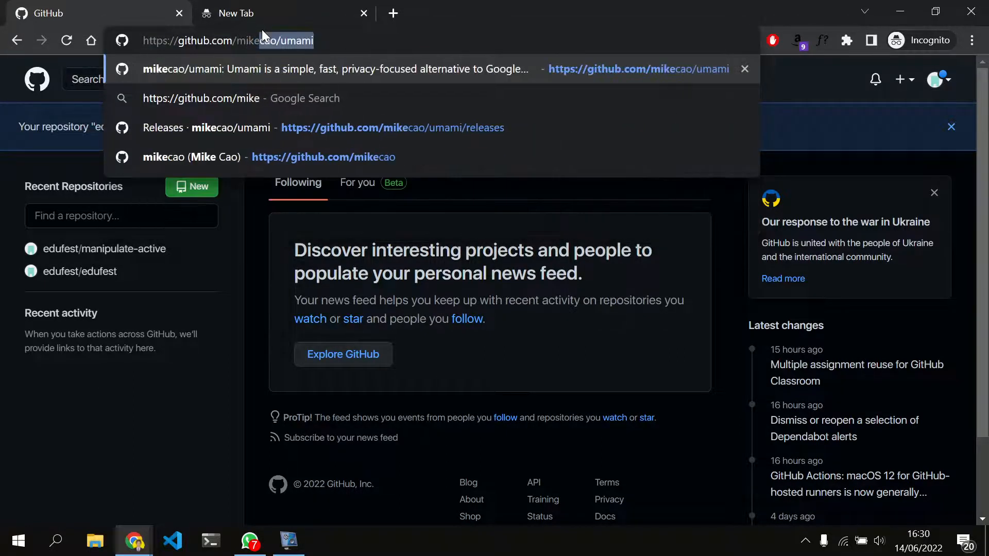
{"action": "key", "text": "Return"}
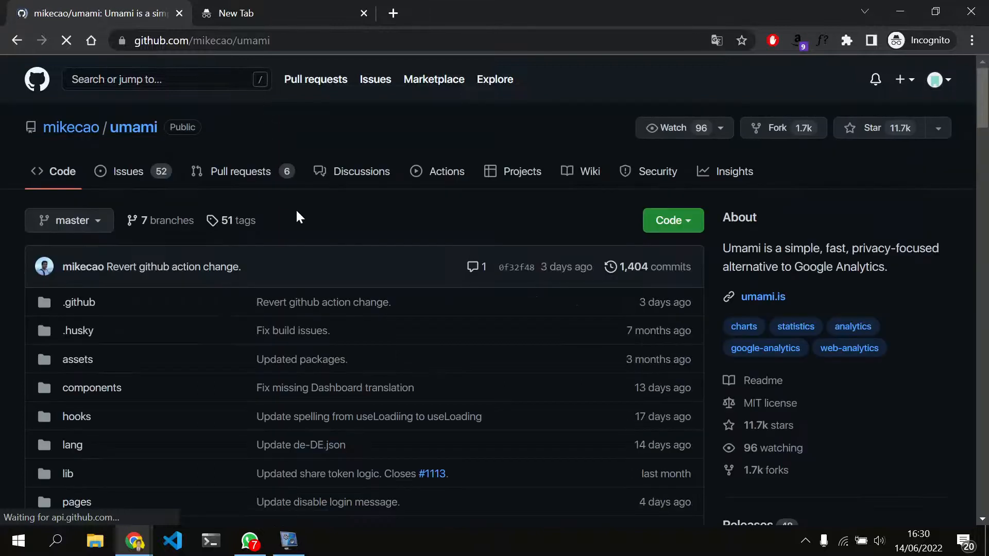
Fork the repository into the edufest account, keeping the repository name umami and the default description
{"action": "left_click", "coordinate": [786, 129]}
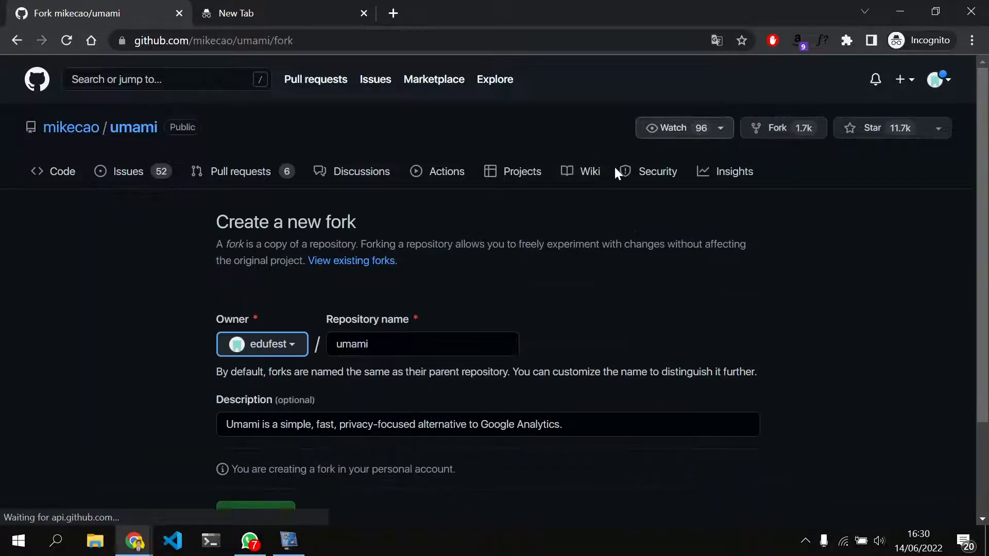
{"action": "scroll", "coordinate": [429, 240], "scroll_direction": "down", "scroll_amount": 2}
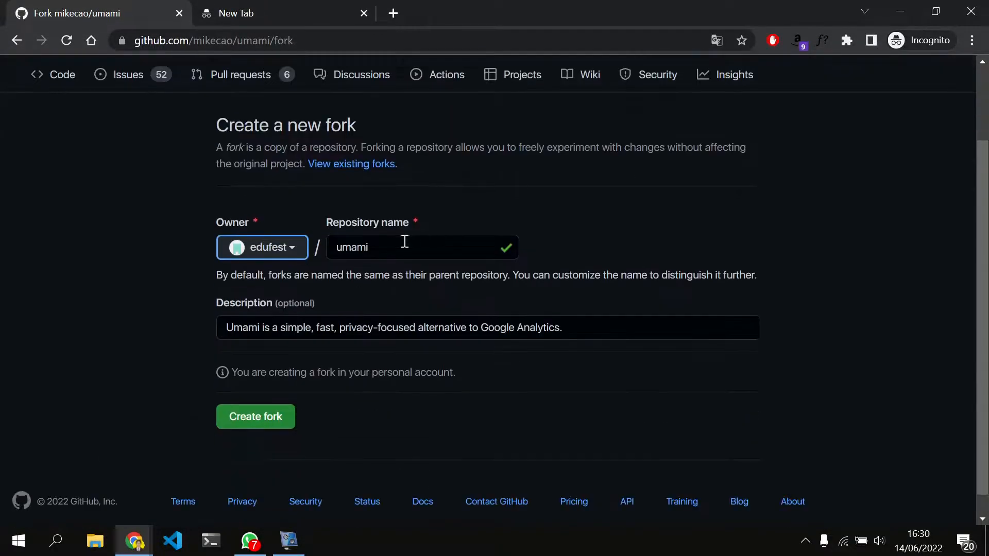
{"action": "left_click", "coordinate": [405, 242]}
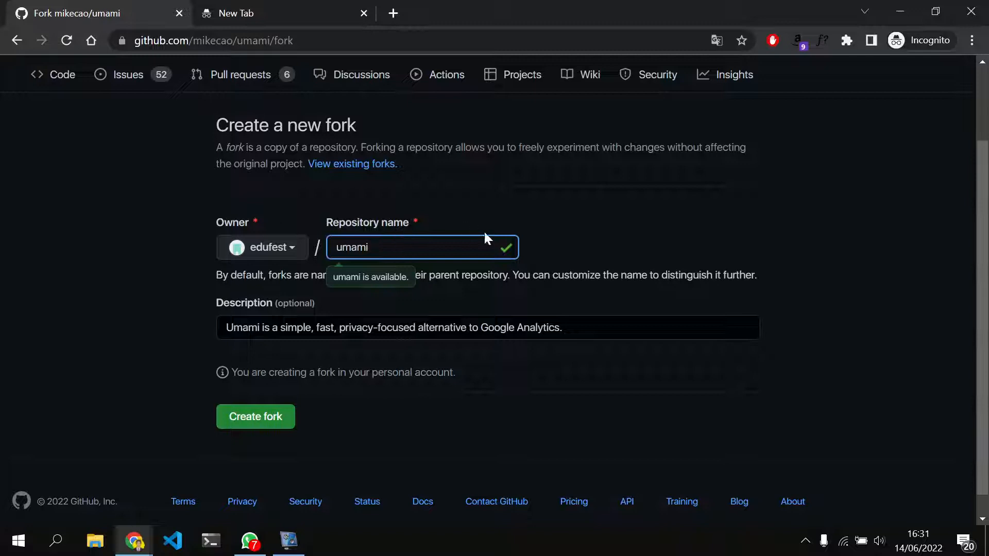
{"action": "left_click", "coordinate": [526, 208]}
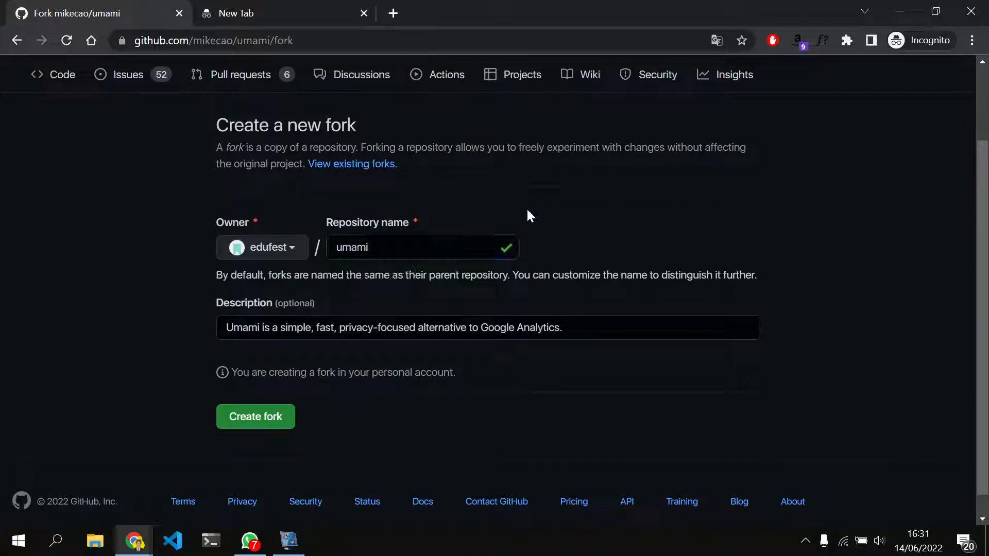
{"action": "left_click", "coordinate": [405, 248]}
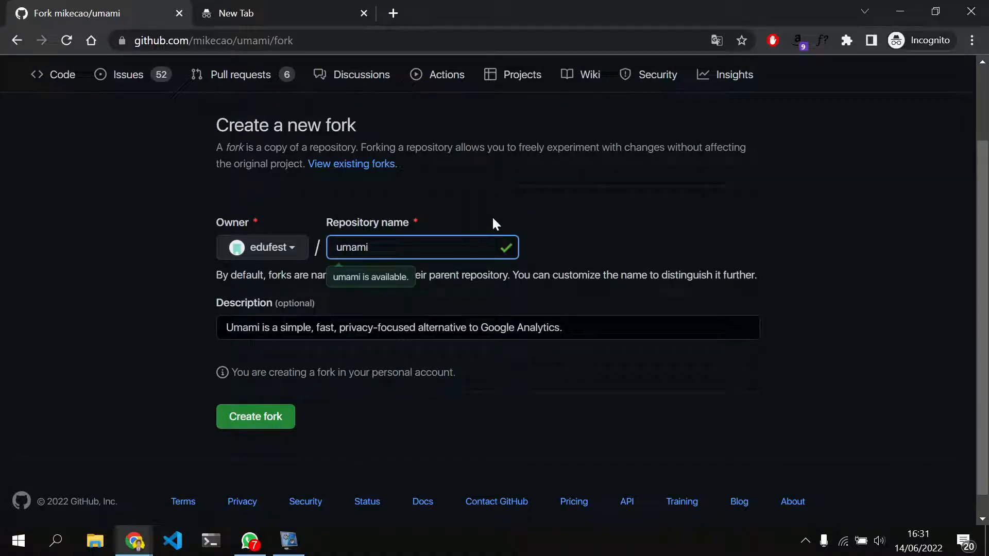
{"action": "left_click", "coordinate": [240, 422]}
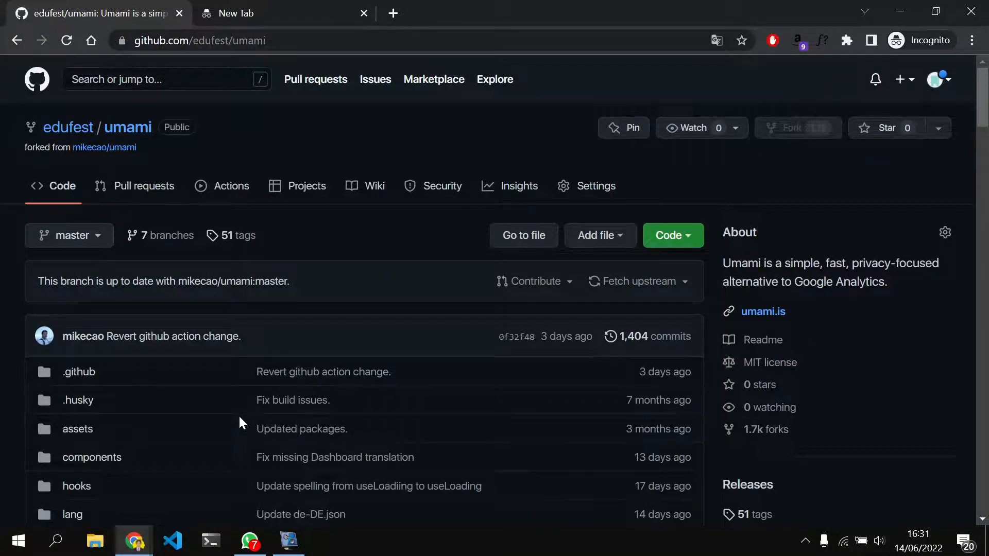
Look over the new umami fork, find it among the account's repositories and reopen it
{"action": "scroll", "coordinate": [240, 418], "scroll_direction": "down", "scroll_amount": 3}
{"action": "scroll", "coordinate": [239, 418], "scroll_direction": "up", "scroll_amount": 3}
{"action": "scroll", "coordinate": [239, 415], "scroll_direction": "down", "scroll_amount": 1}
{"action": "scroll", "coordinate": [239, 416], "scroll_direction": "up", "scroll_amount": 2}
{"action": "left_click", "coordinate": [61, 129]}
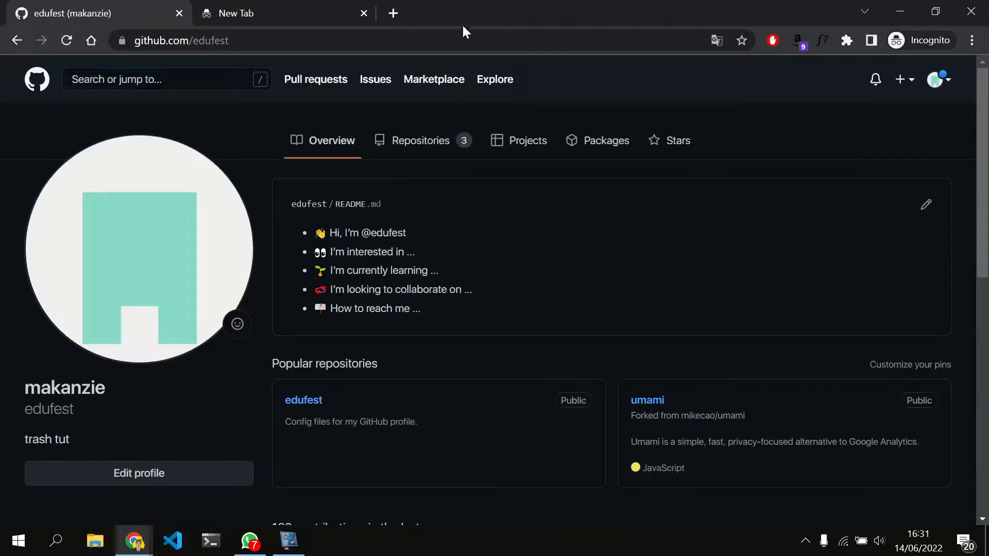
{"action": "left_click", "coordinate": [408, 130]}
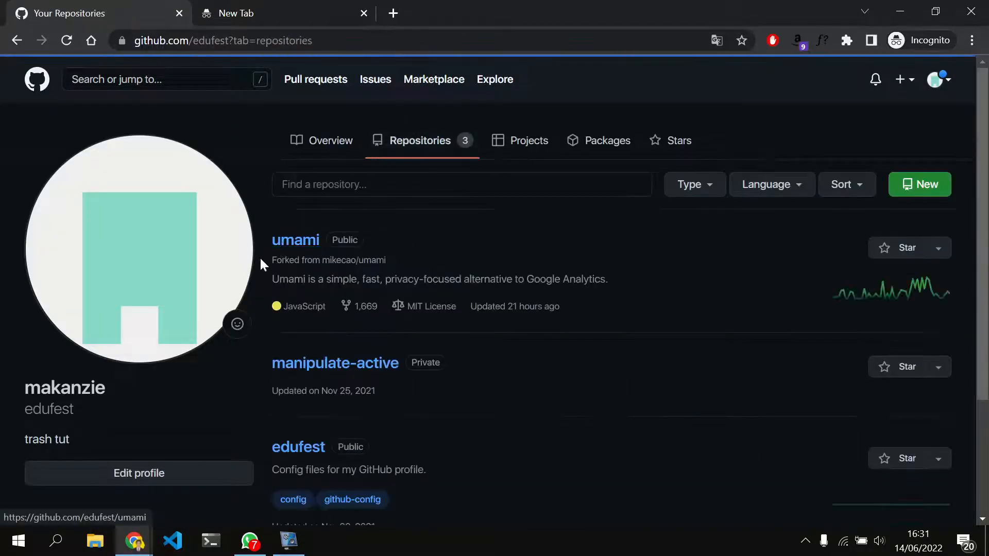
{"action": "left_click", "coordinate": [291, 251]}
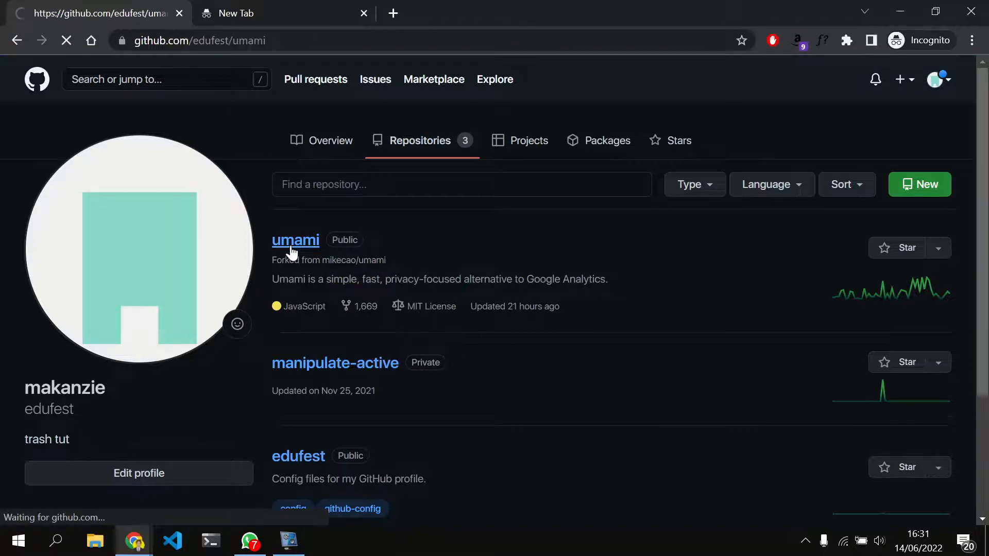
{"action": "scroll", "coordinate": [287, 249], "scroll_direction": "down", "scroll_amount": 1}
Open railway.app in the empty browser tab beside the GitHub fork
{"action": "left_click", "coordinate": [294, 6]}
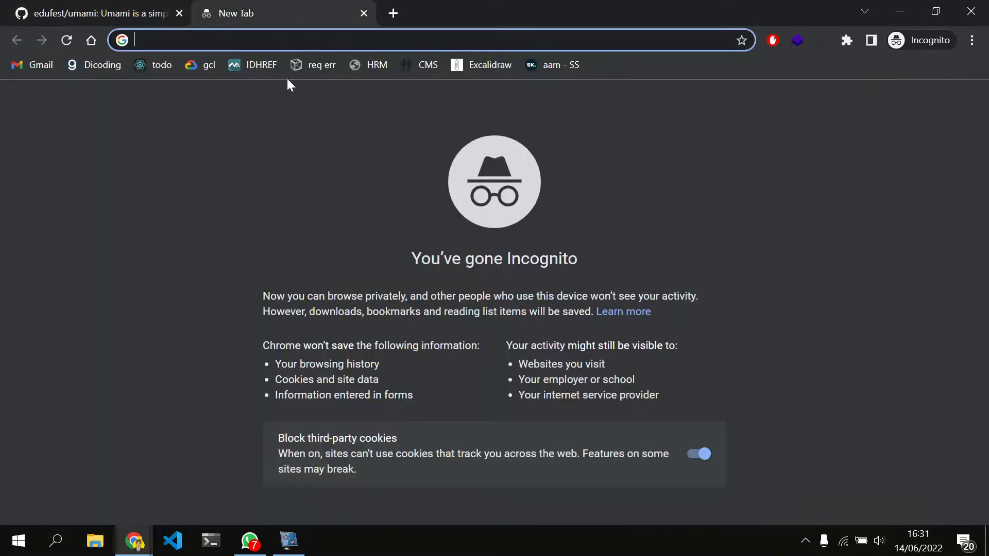
{"action": "left_click", "coordinate": [100, 8]}
{"action": "left_click", "coordinate": [294, 6]}
{"action": "type", "text": "railway.app"}
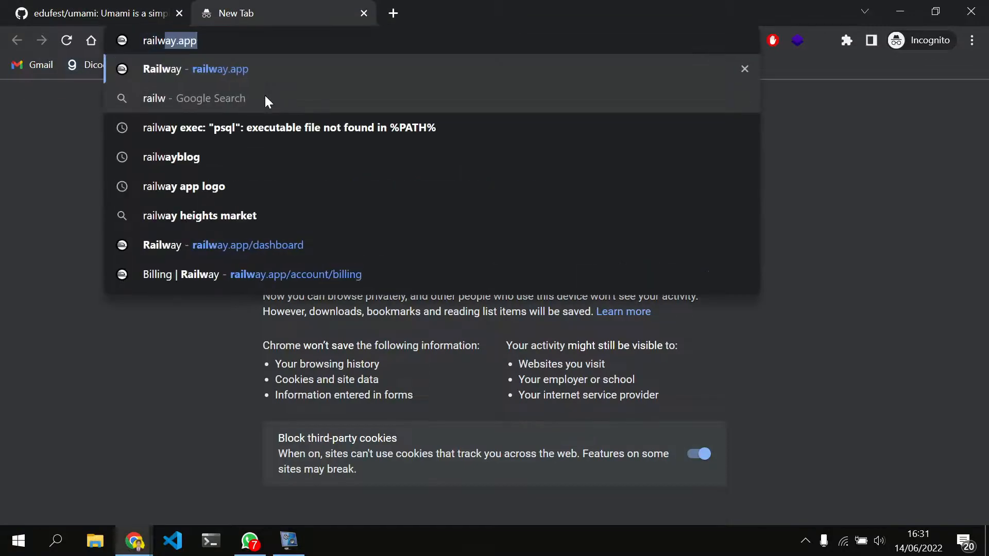
{"action": "key", "text": "Right"}
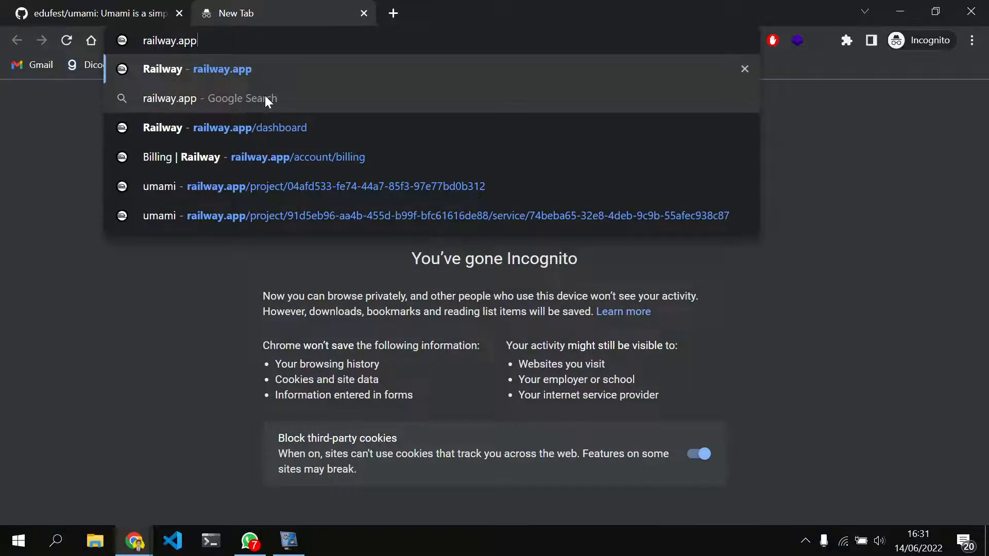
{"action": "key", "text": "Return"}
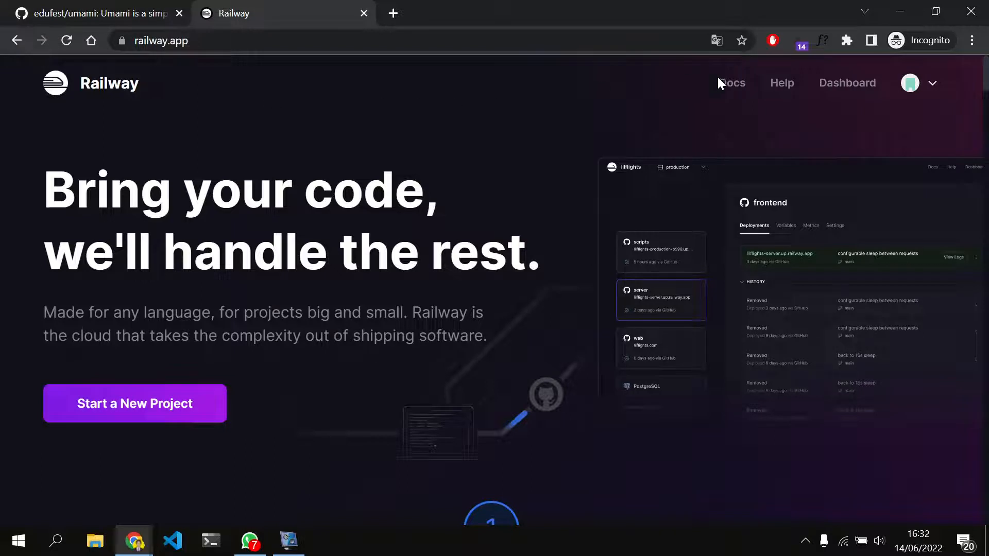
Log out of the current Railway account and log back in with GitHub
{"action": "left_click", "coordinate": [935, 83]}
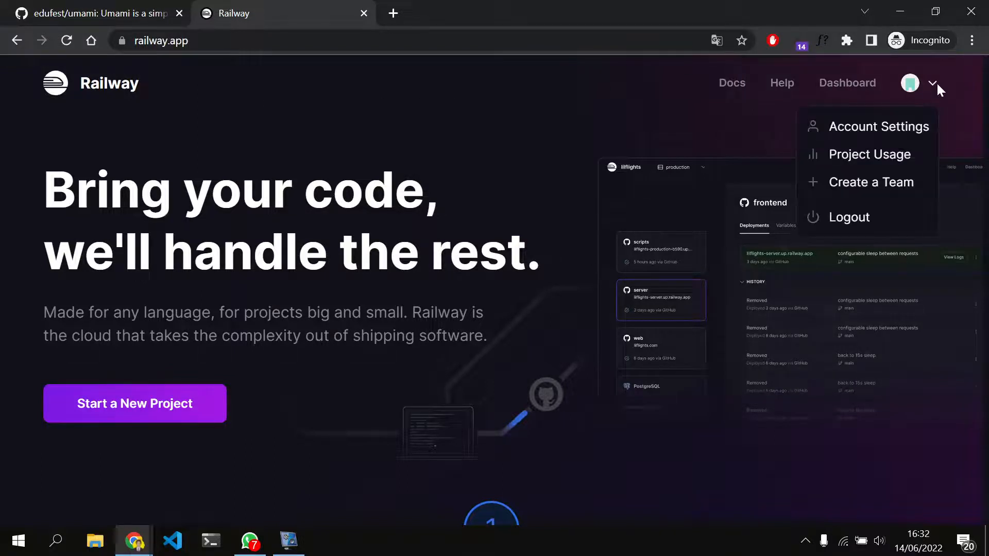
{"action": "left_click", "coordinate": [872, 222]}
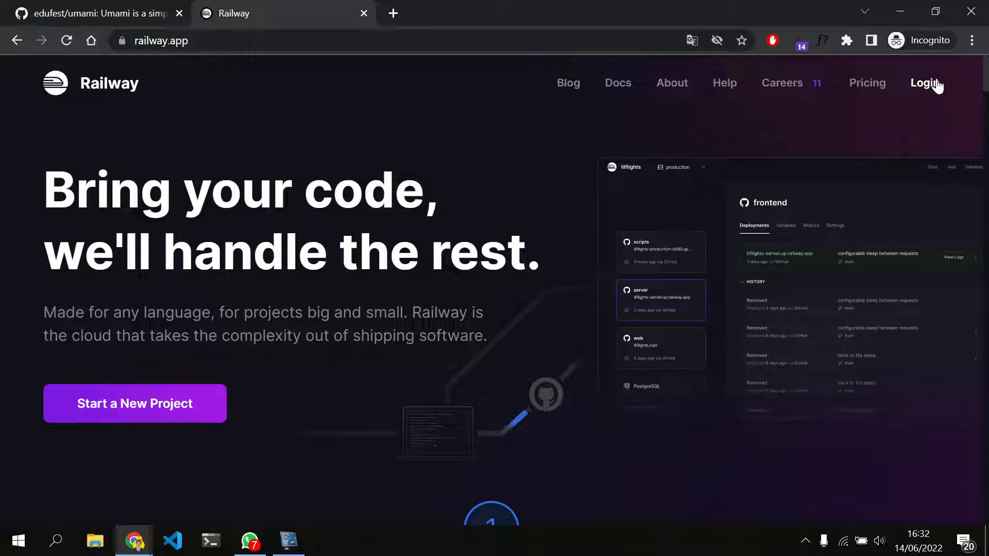
{"action": "left_click", "coordinate": [170, 410]}
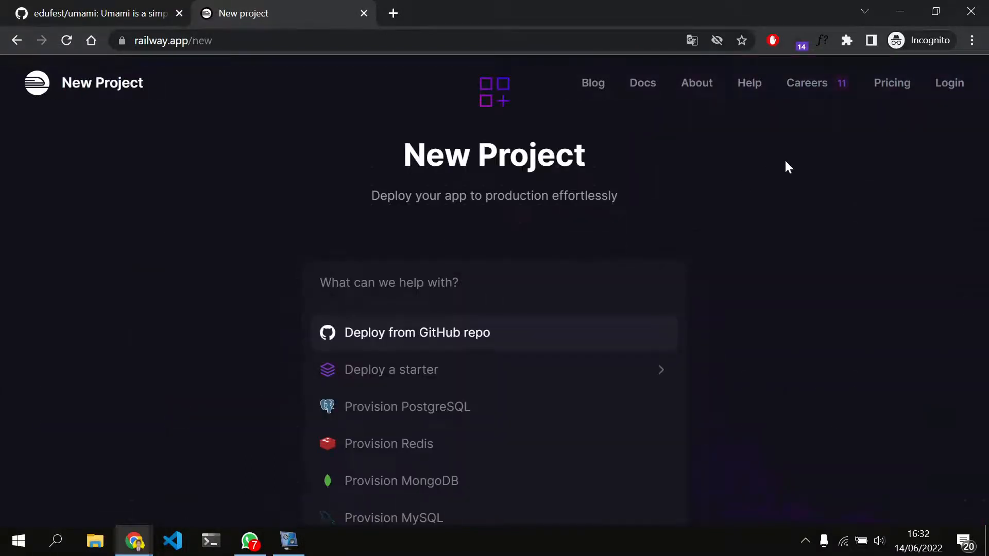
{"action": "left_click", "coordinate": [952, 85]}
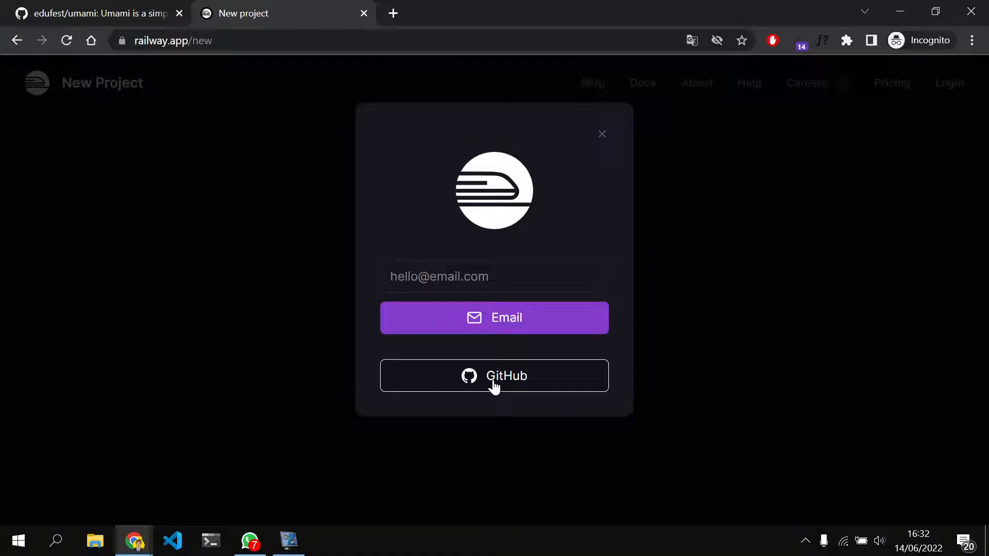
{"action": "left_click", "coordinate": [524, 372]}
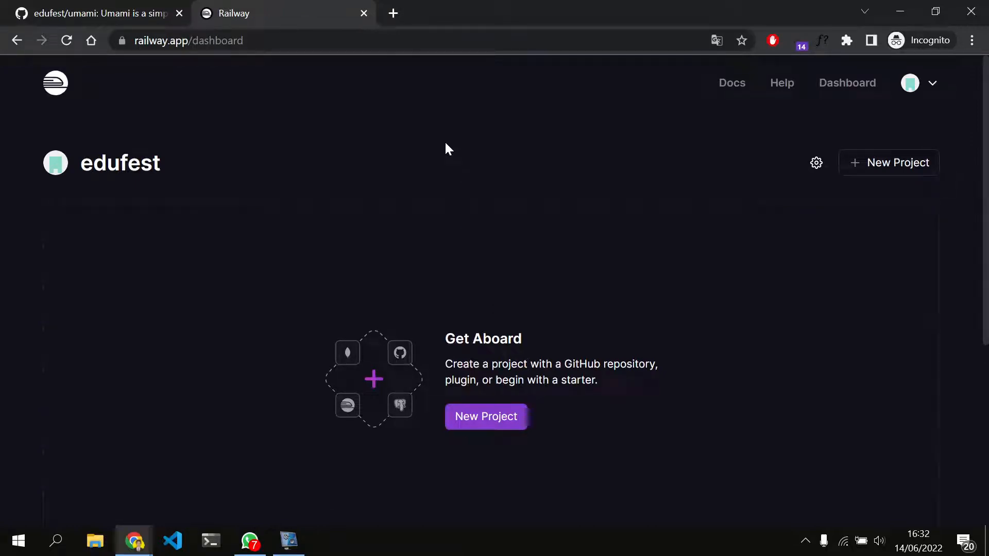
Create a new project from the GitHub repository edufest/umami and deploy it immediately without adding variables
{"action": "scroll", "coordinate": [446, 145], "scroll_direction": "down", "scroll_amount": 2}
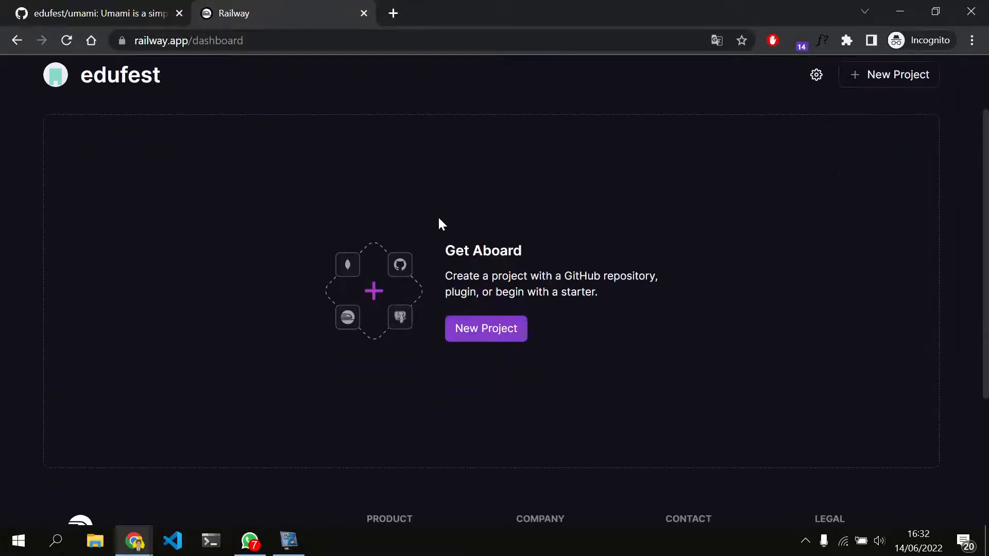
{"action": "left_click", "coordinate": [502, 329]}
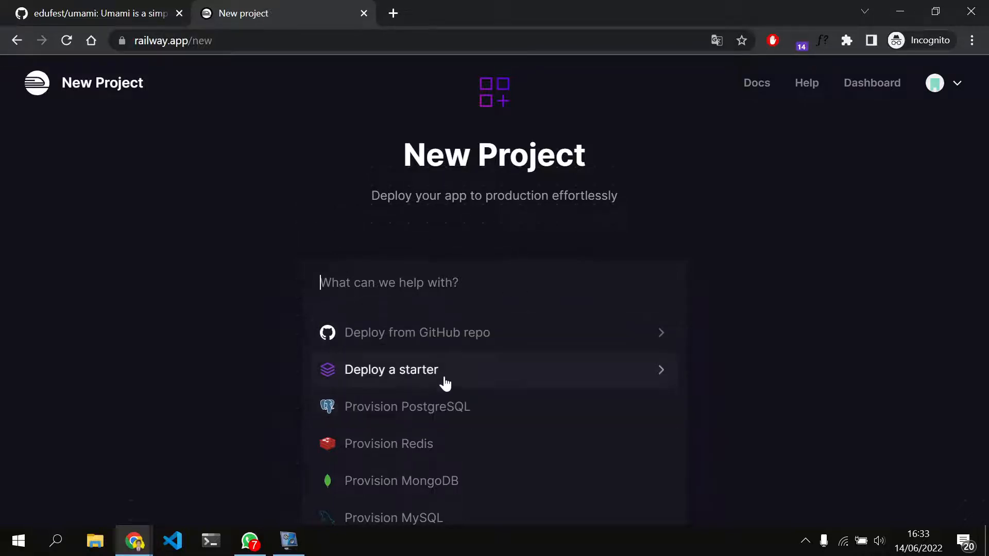
{"action": "left_click", "coordinate": [455, 380]}
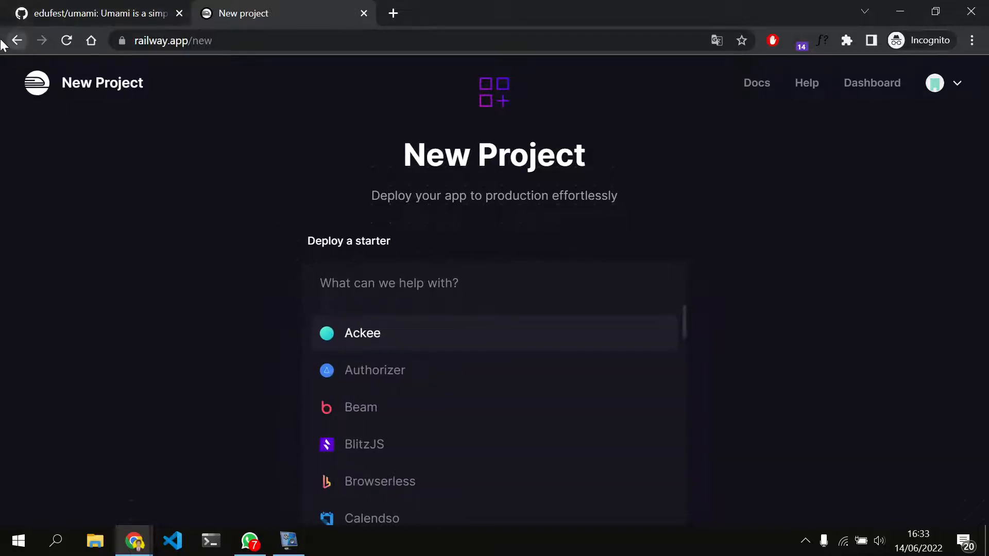
{"action": "left_click", "coordinate": [17, 40]}
{"action": "left_click", "coordinate": [475, 335]}
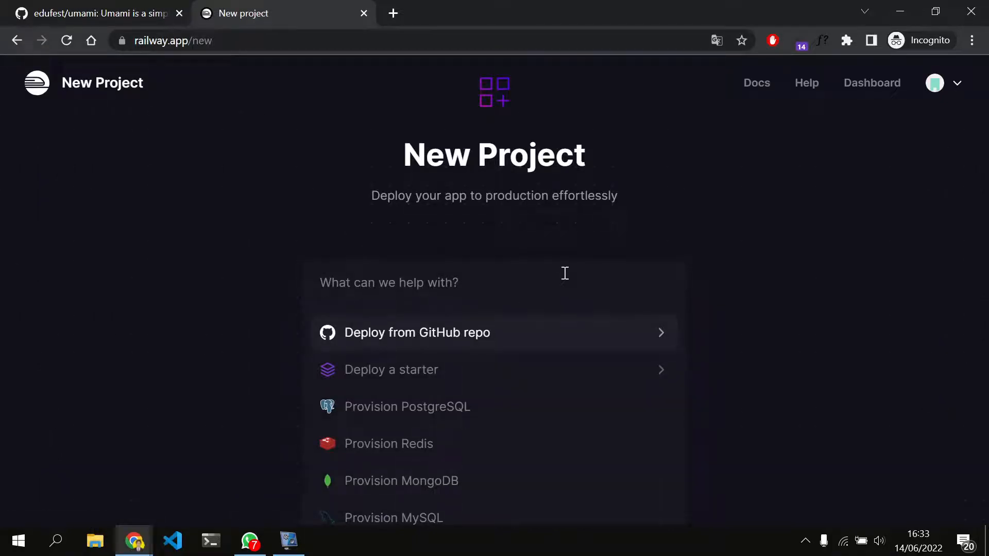
{"action": "left_click", "coordinate": [578, 335]}
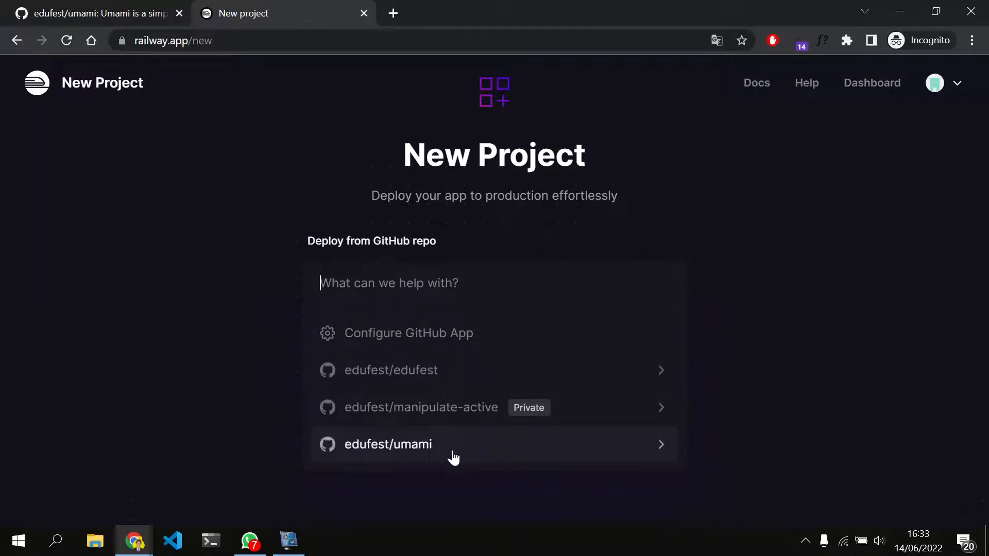
{"action": "left_click", "coordinate": [487, 444]}
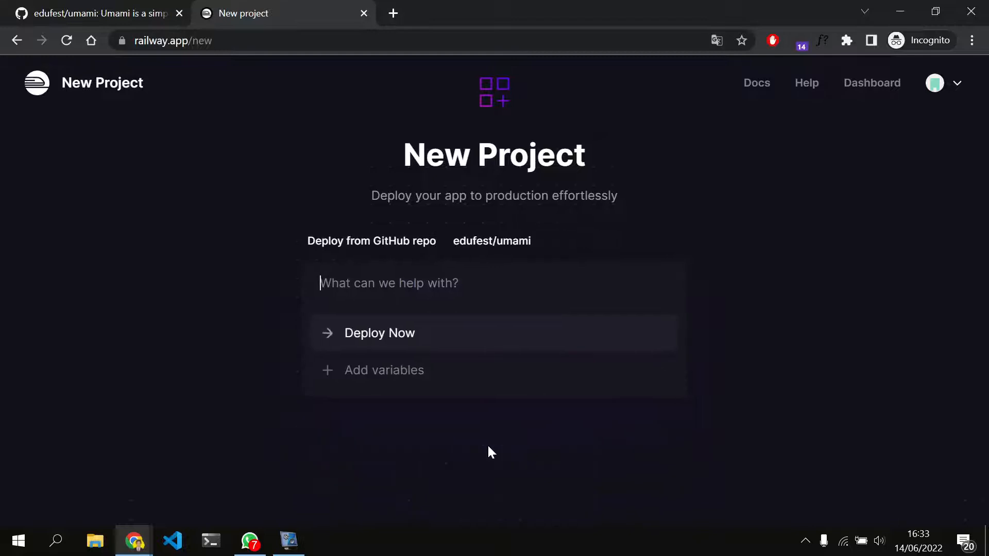
{"action": "left_click", "coordinate": [375, 338]}
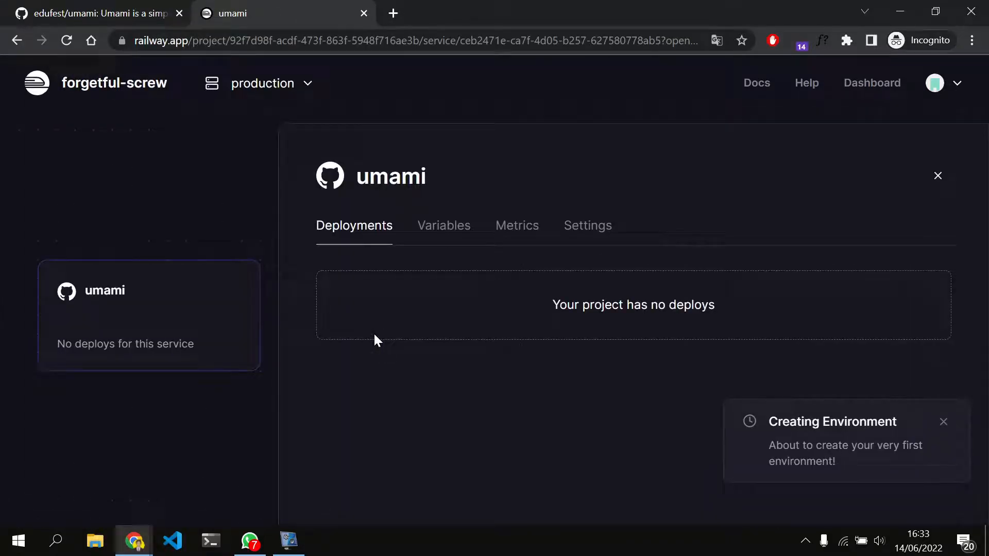
Check the progress of the umami deployment in its build logs and deploy logs, then return to all deployments
{"action": "left_click", "coordinate": [438, 236]}
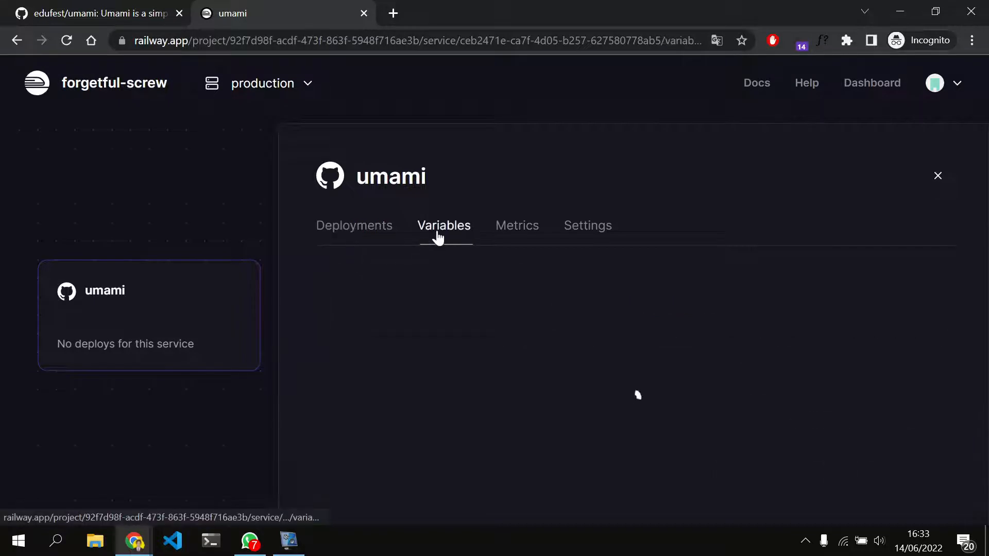
{"action": "left_click", "coordinate": [363, 231]}
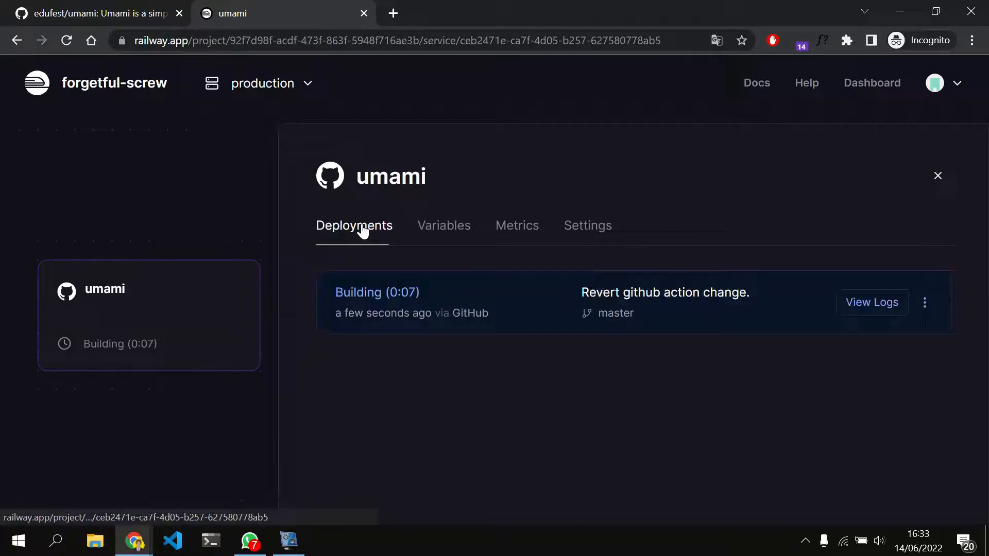
{"action": "left_click", "coordinate": [488, 305]}
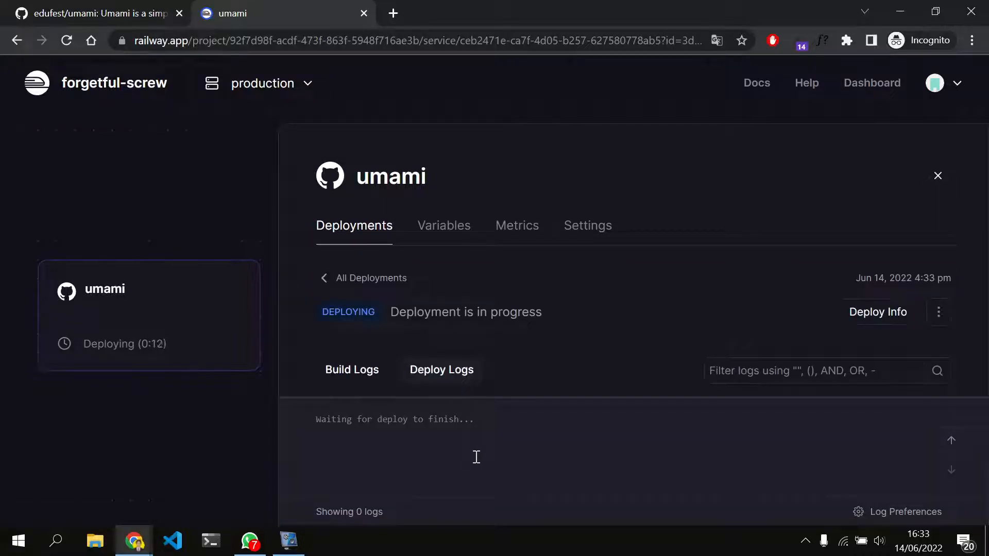
{"action": "left_click", "coordinate": [347, 371]}
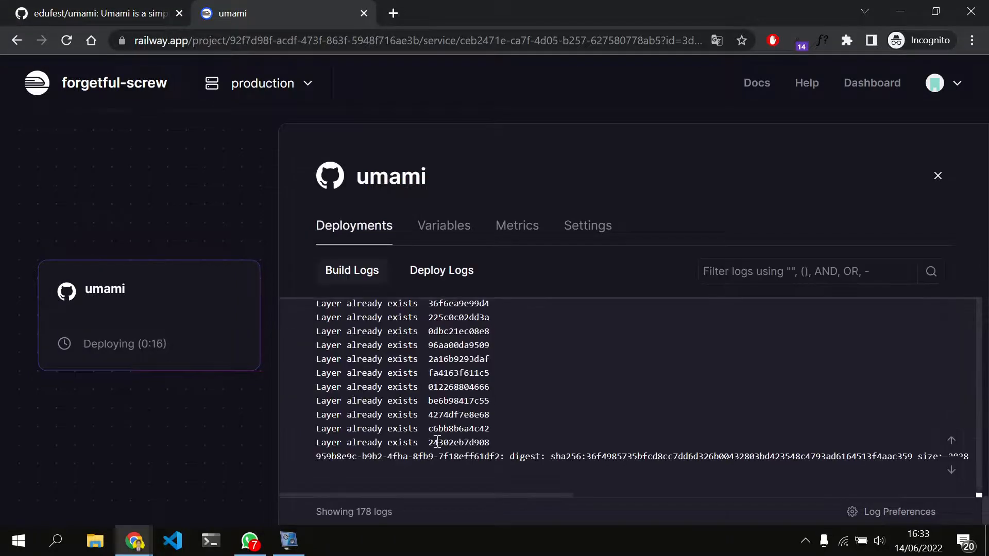
{"action": "scroll", "coordinate": [437, 441], "scroll_direction": "up", "scroll_amount": 10}
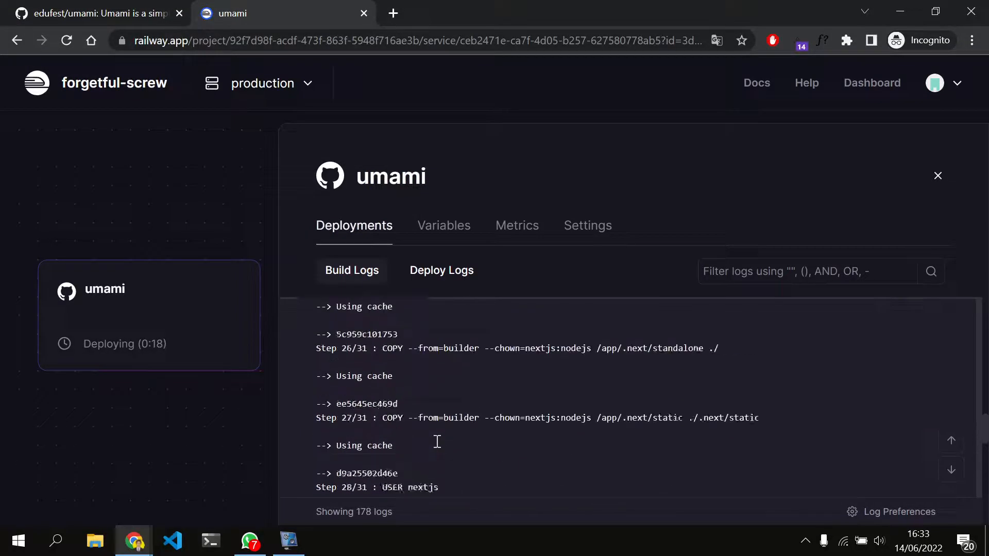
{"action": "left_click", "coordinate": [438, 281]}
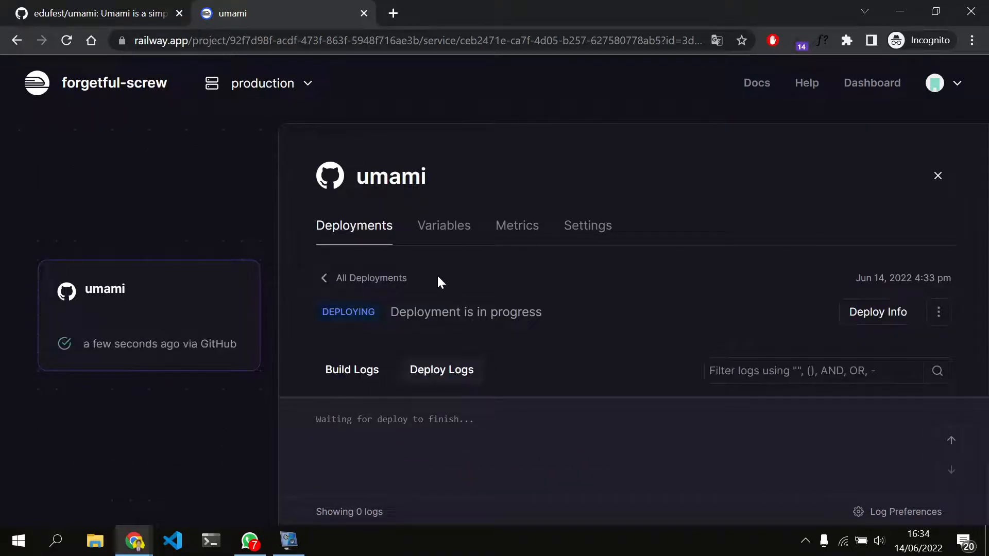
{"action": "left_click", "coordinate": [347, 280]}
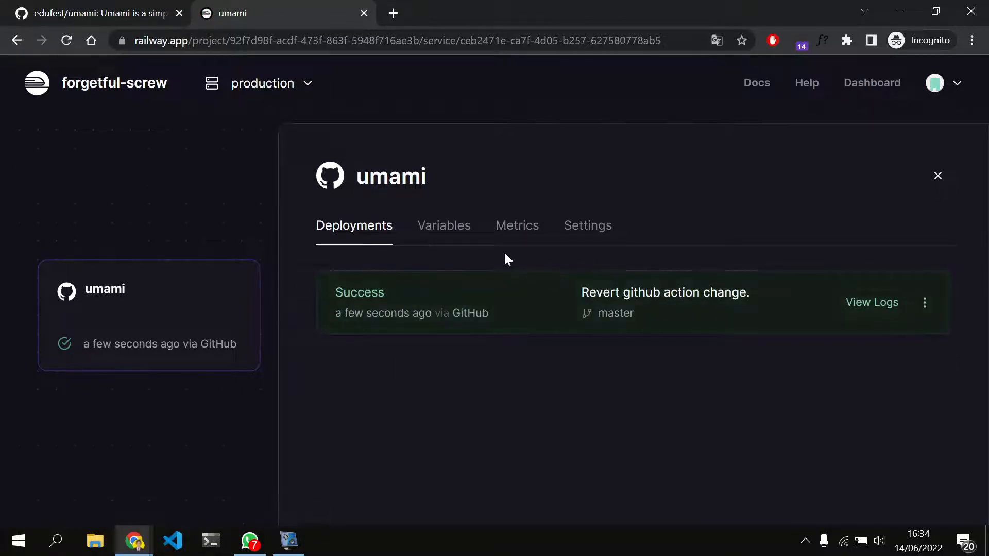
Examine the umami service's environment variables and its settings, from the service name down to the builder options
{"action": "left_click", "coordinate": [445, 243]}
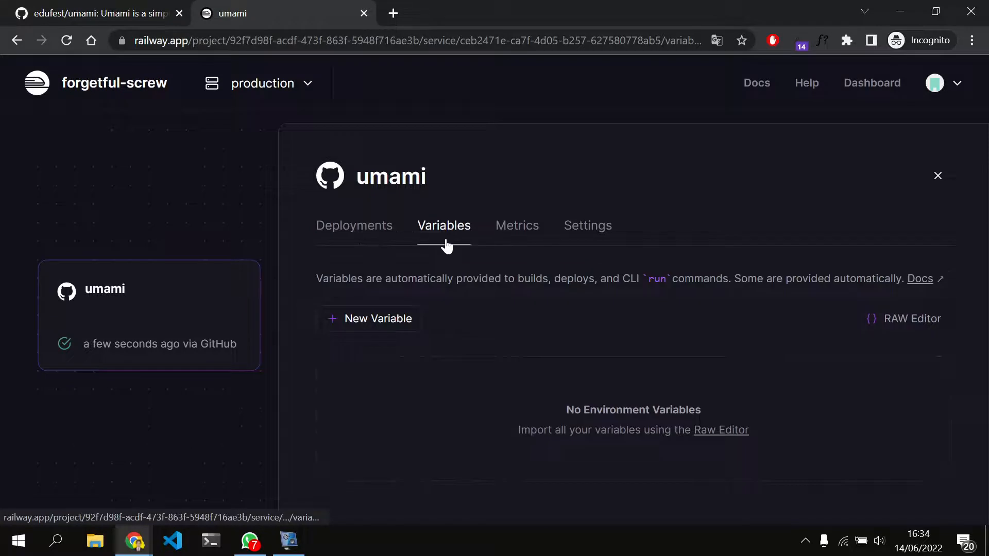
{"action": "left_click", "coordinate": [577, 233]}
{"action": "scroll", "coordinate": [440, 360], "scroll_direction": "down", "scroll_amount": 3}
{"action": "scroll", "coordinate": [440, 361], "scroll_direction": "down", "scroll_amount": 10}
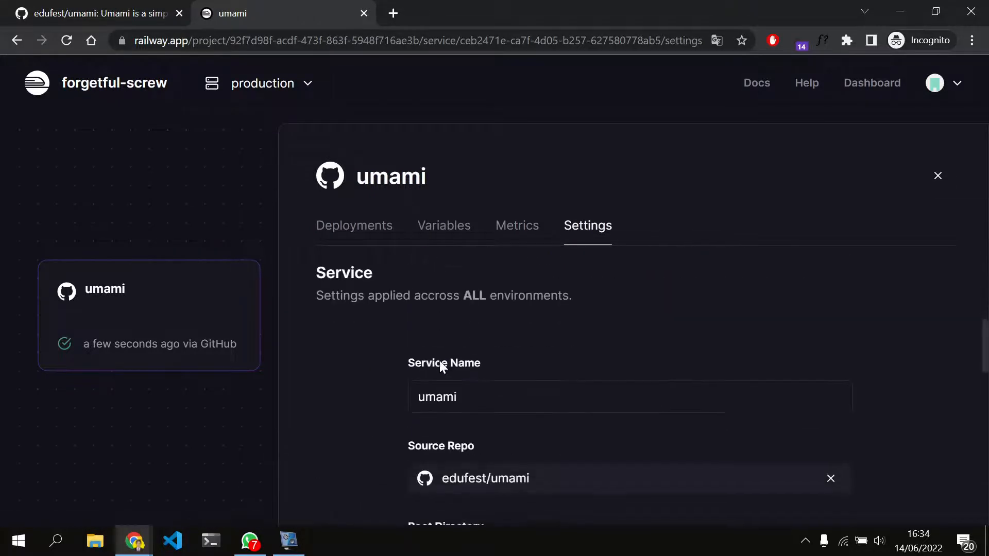
{"action": "scroll", "coordinate": [441, 361], "scroll_direction": "down", "scroll_amount": 7}
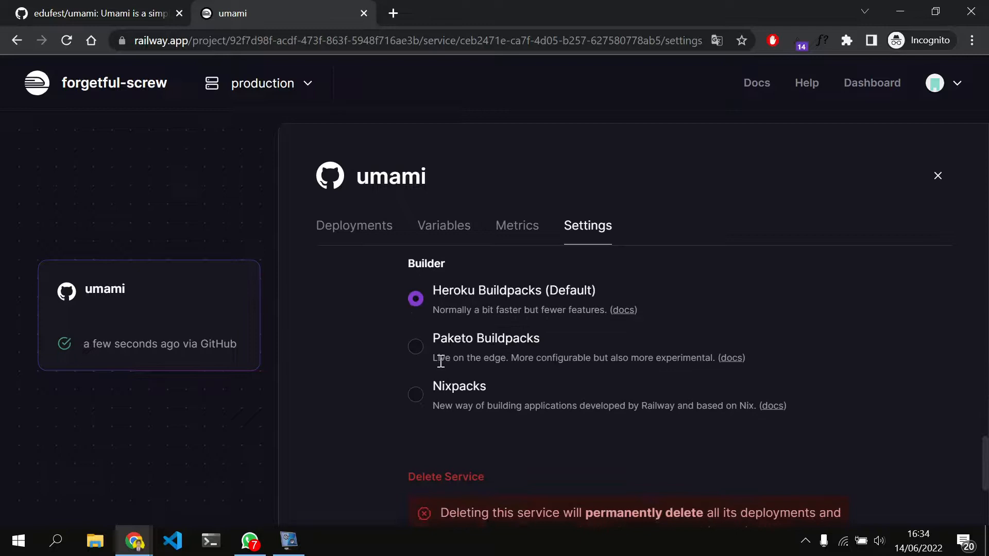
{"action": "scroll", "coordinate": [440, 361], "scroll_direction": "up", "scroll_amount": 4}
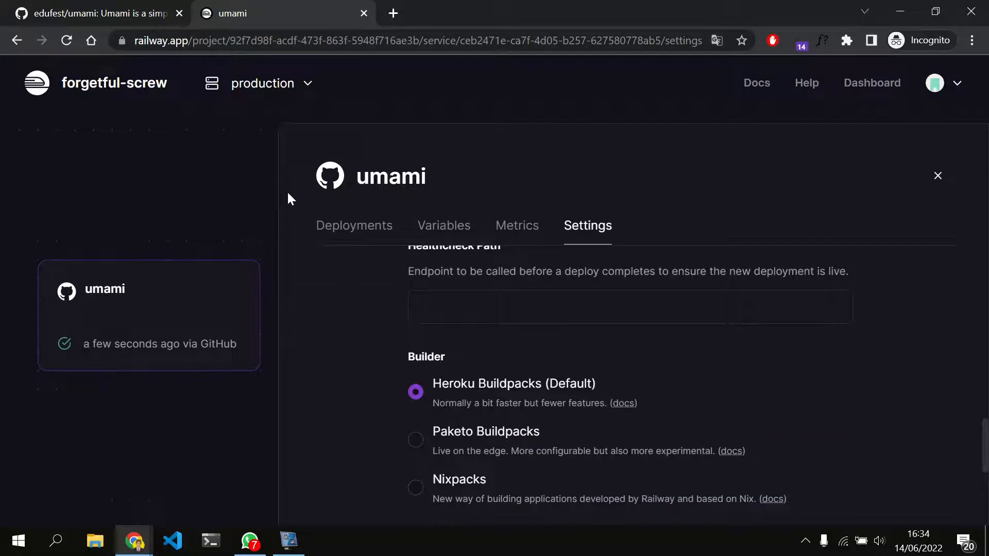
Check the umami deployments, close the service and open its completed deployment from the project's activity feed
{"action": "left_click", "coordinate": [338, 227]}
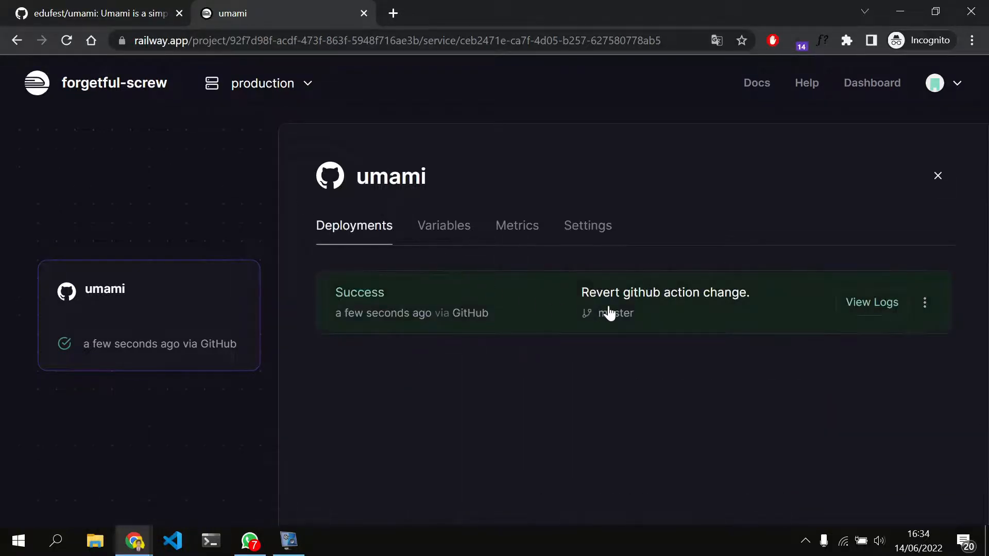
{"action": "left_click", "coordinate": [938, 176]}
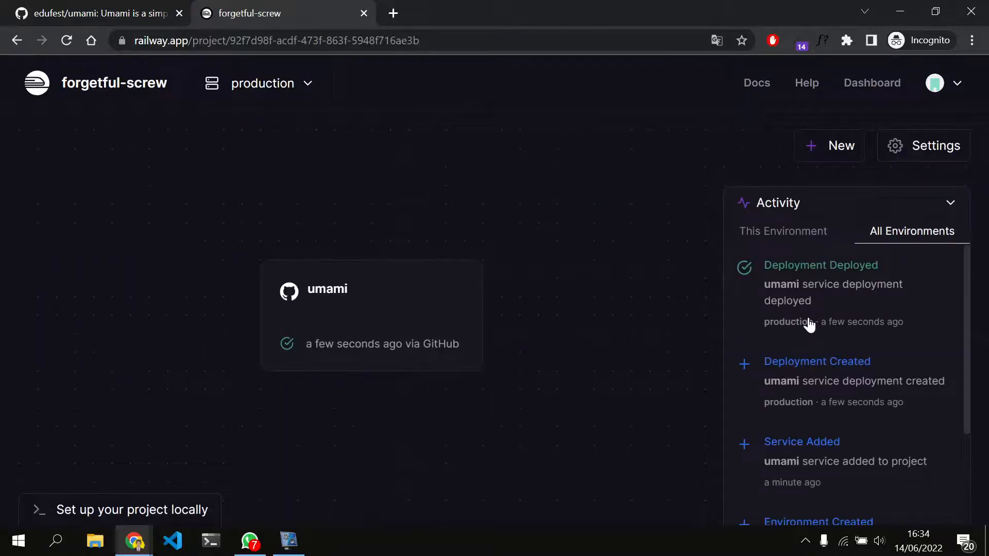
{"action": "left_click", "coordinate": [845, 291]}
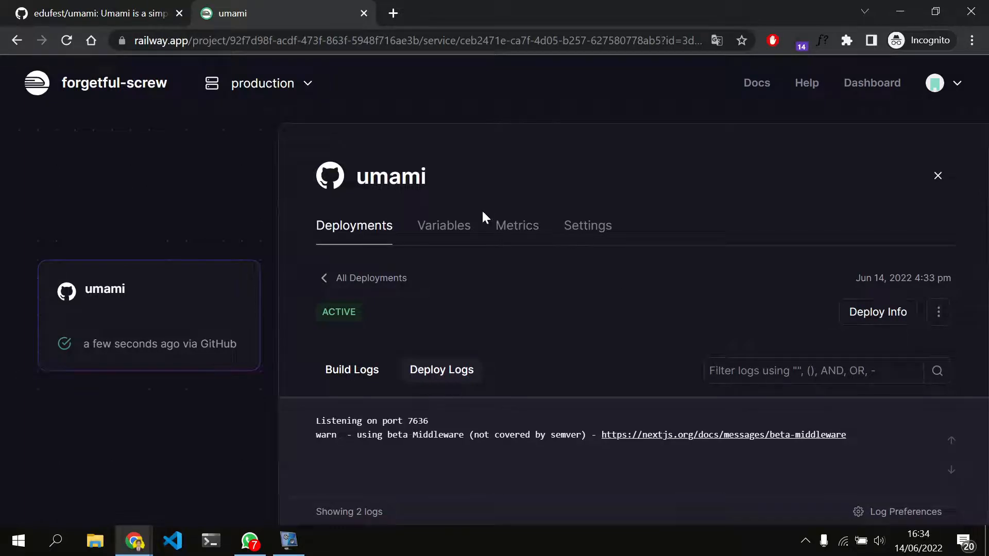
Generate a public Railway domain for the umami service in its settings
{"action": "left_click", "coordinate": [450, 226]}
{"action": "left_click_drag", "start_coordinate": [635, 220], "coordinate": [591, 230]}
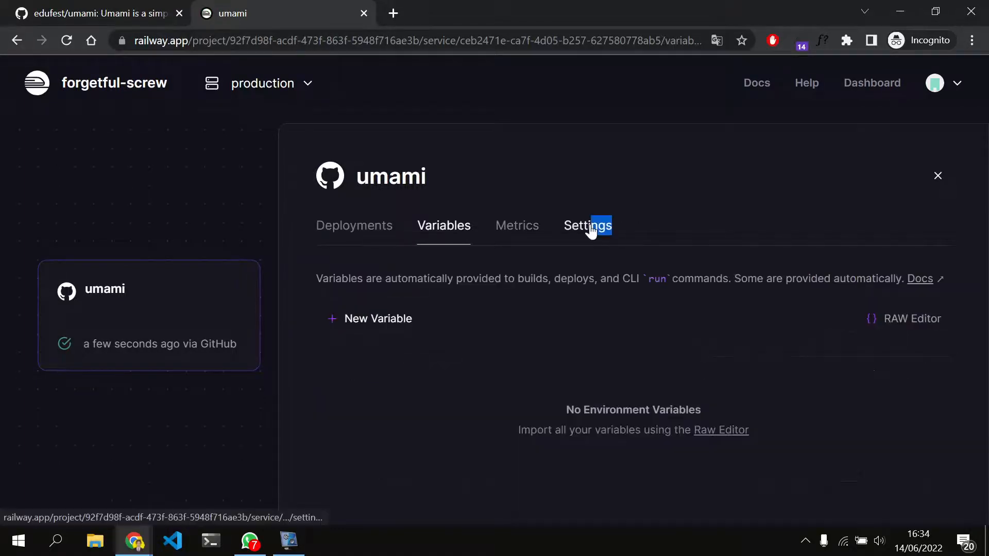
{"action": "left_click", "coordinate": [592, 230]}
{"action": "scroll", "coordinate": [497, 392], "scroll_direction": "down", "scroll_amount": 6}
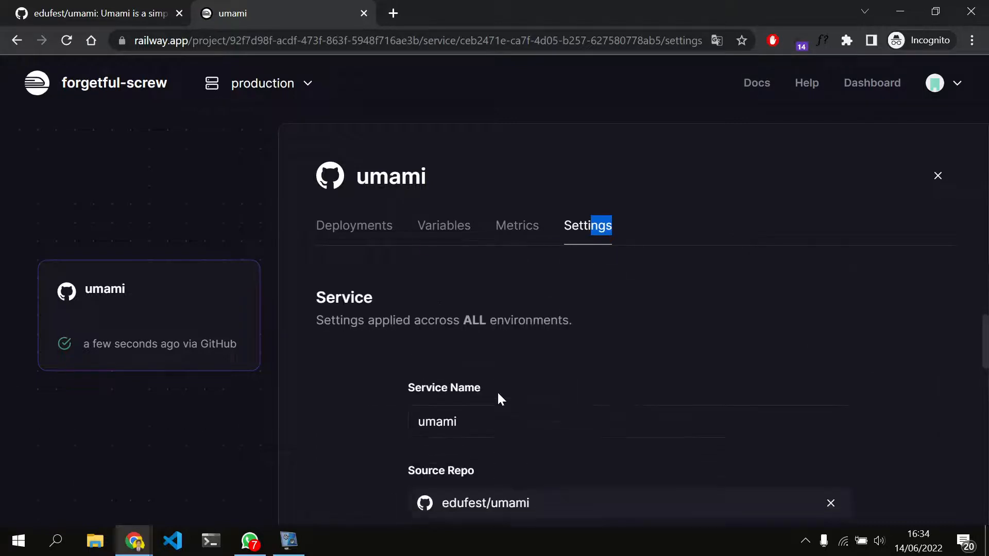
{"action": "scroll", "coordinate": [499, 398], "scroll_direction": "up", "scroll_amount": 2}
{"action": "scroll", "coordinate": [499, 400], "scroll_direction": "up", "scroll_amount": 1}
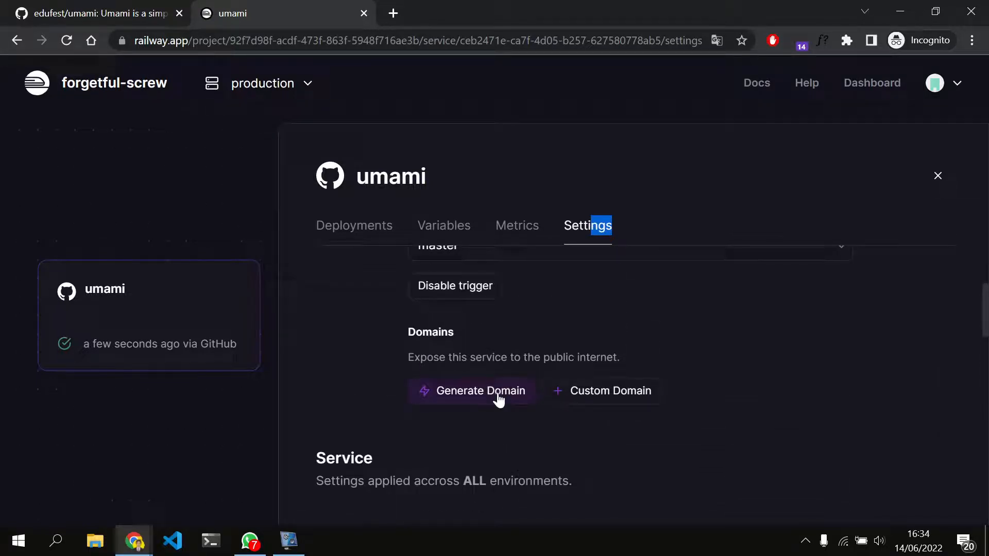
{"action": "left_click", "coordinate": [446, 396]}
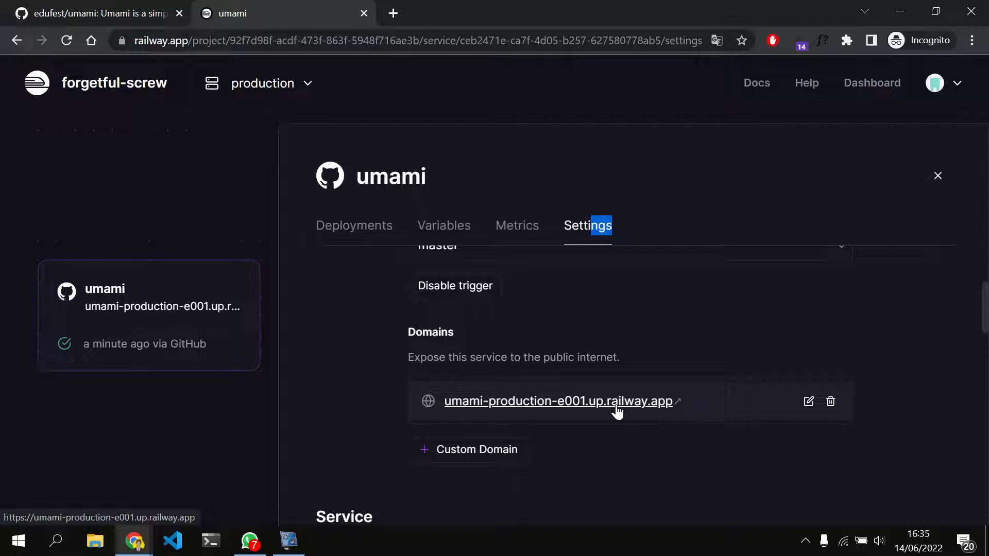
Change the umami service's generated domain to umamites.up.railway.app and save the update
{"action": "left_click", "coordinate": [810, 403]}
{"action": "scroll", "coordinate": [543, 440], "scroll_direction": "down", "scroll_amount": 1}
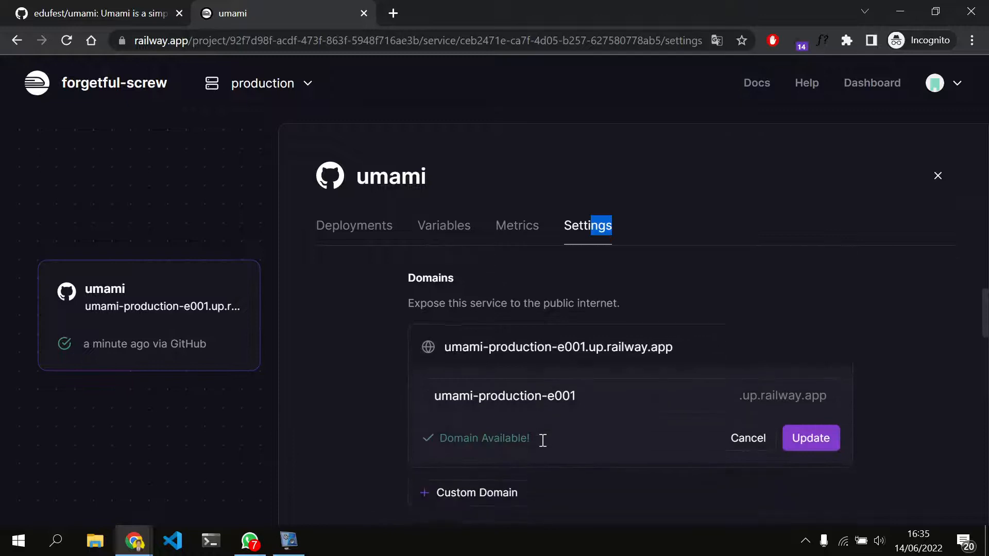
{"action": "triple_click", "coordinate": [616, 397]}
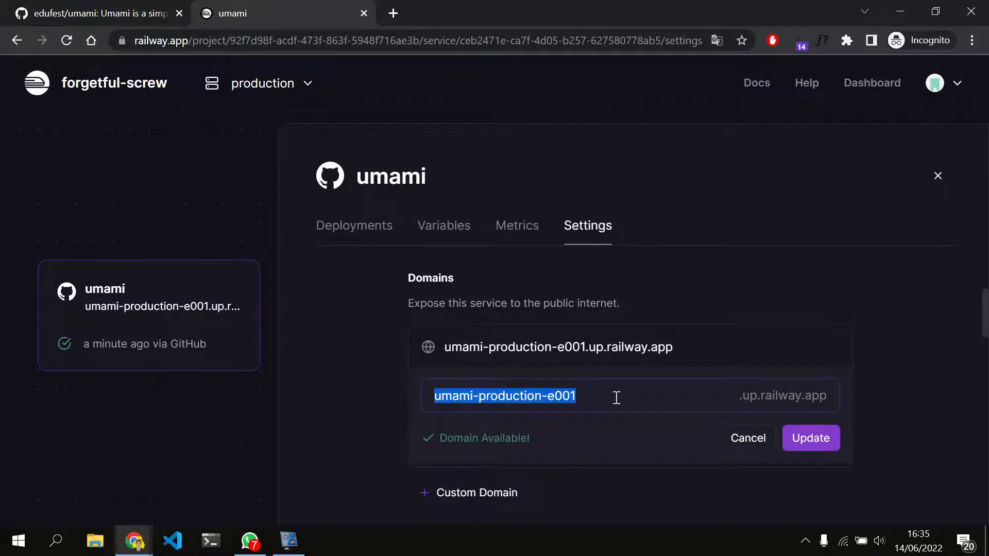
{"action": "type", "text": "u"}
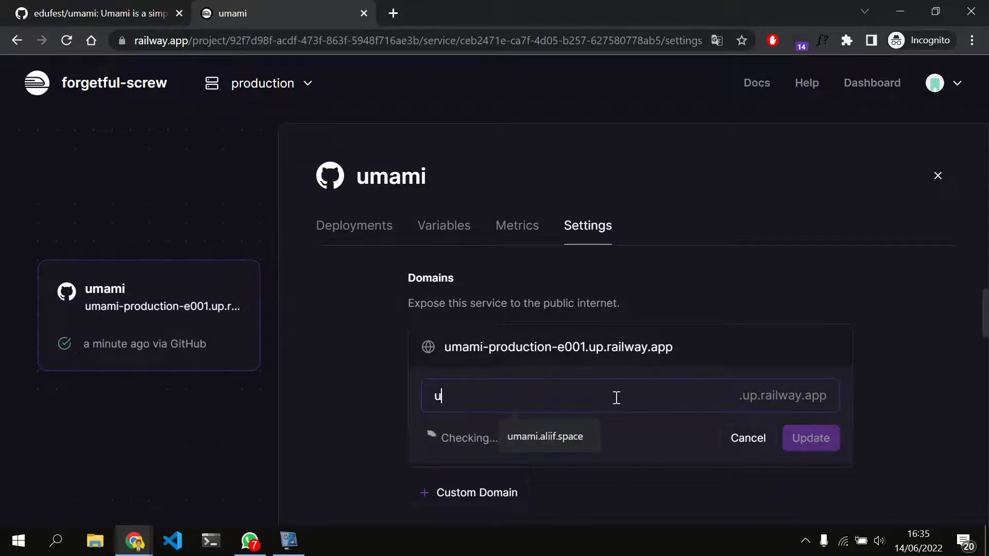
{"action": "type", "text": "mamites"}
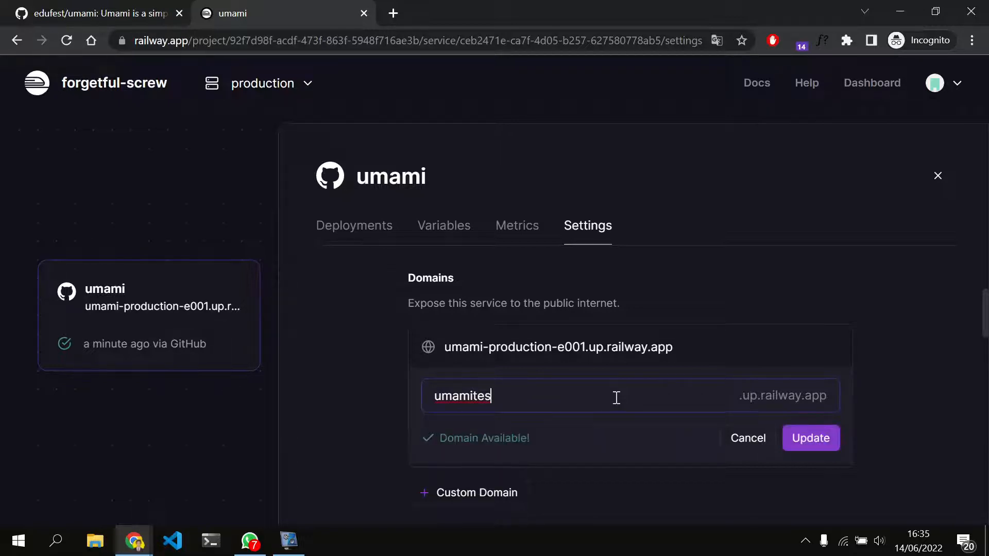
{"action": "left_click", "coordinate": [800, 444]}
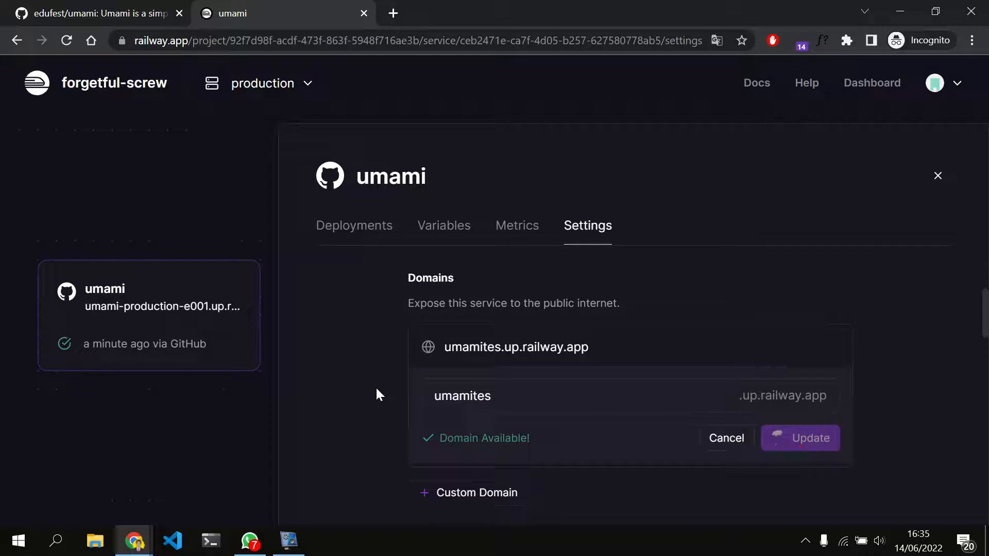
Open the umami service's public domain umamites.up.railway.app and try to load it without the dashboard path
{"action": "left_click", "coordinate": [550, 349]}
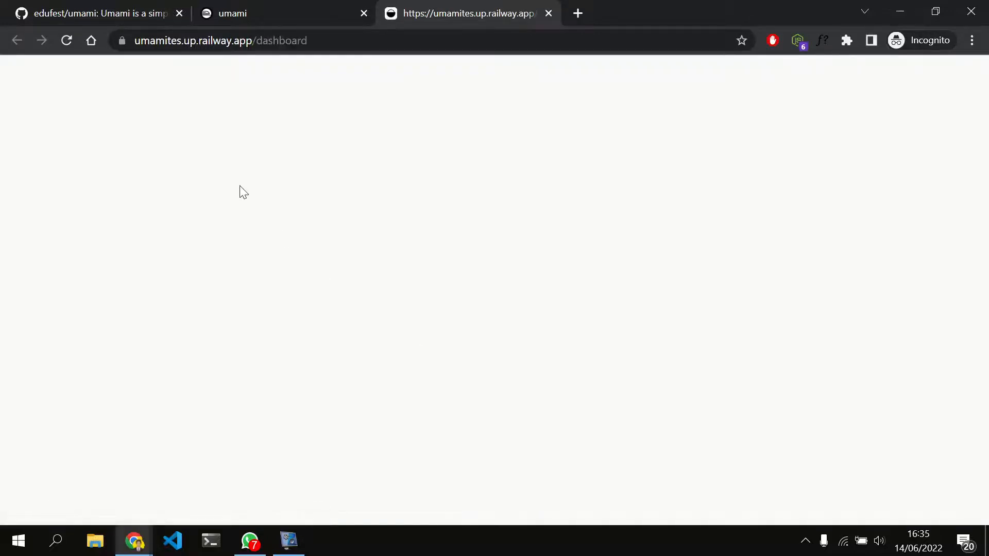
{"action": "left_click", "coordinate": [453, 46]}
{"action": "left_click", "coordinate": [453, 46]}
{"action": "key", "text": "BackSpace"}
{"action": "key", "text": "BackSpace"}
{"action": "key", "text": "BackSpace"}
{"action": "key", "text": "BackSpace"}
{"action": "key", "text": "BackSpace"}
{"action": "key", "text": "BackSpace"}
{"action": "key", "text": "BackSpace"}
{"action": "key", "text": "BackSpace"}
{"action": "key", "text": "BackSpace"}
{"action": "key", "text": "BackSpace"}
{"action": "key", "text": "BackSpace"}
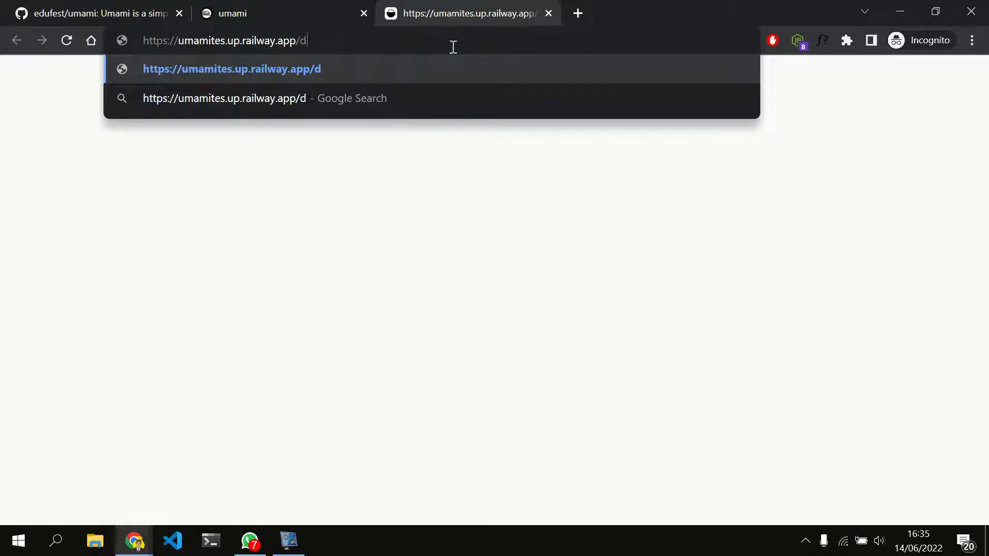
{"action": "key", "text": "Return"}
{"action": "left_click", "coordinate": [452, 47]}
{"action": "left_click", "coordinate": [453, 47]}
{"action": "type", "text": "p"}
{"action": "key", "text": "BackSpace"}
{"action": "type", "text": "o"}
{"action": "key", "text": "BackSpace"}
{"action": "type", "text": "p"}
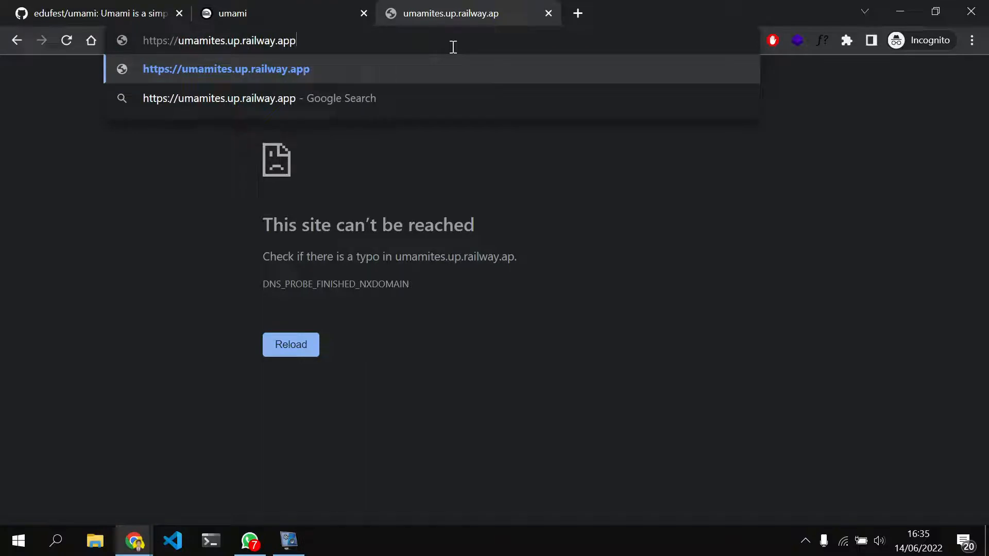
{"action": "key", "text": "Down"}
{"action": "key", "text": "Return"}
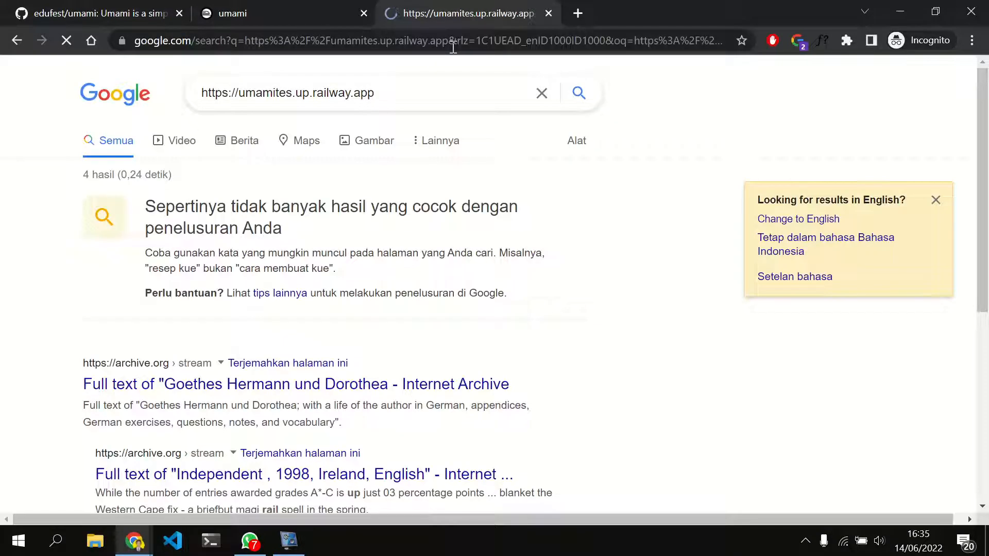
Reopen the deployed site from the domain in the umami service's Railway settings and close the Google search page
{"action": "left_click", "coordinate": [232, 7]}
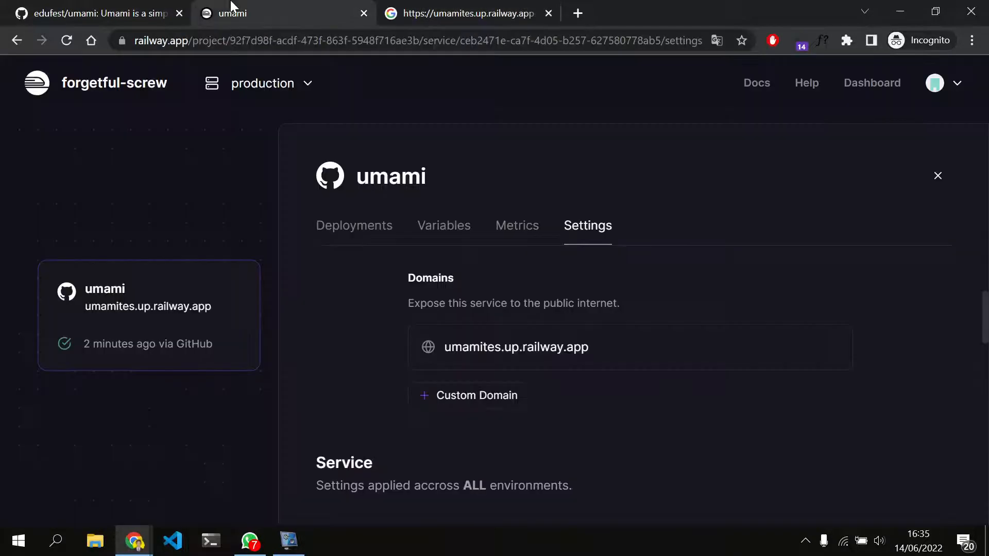
{"action": "left_click", "coordinate": [553, 356]}
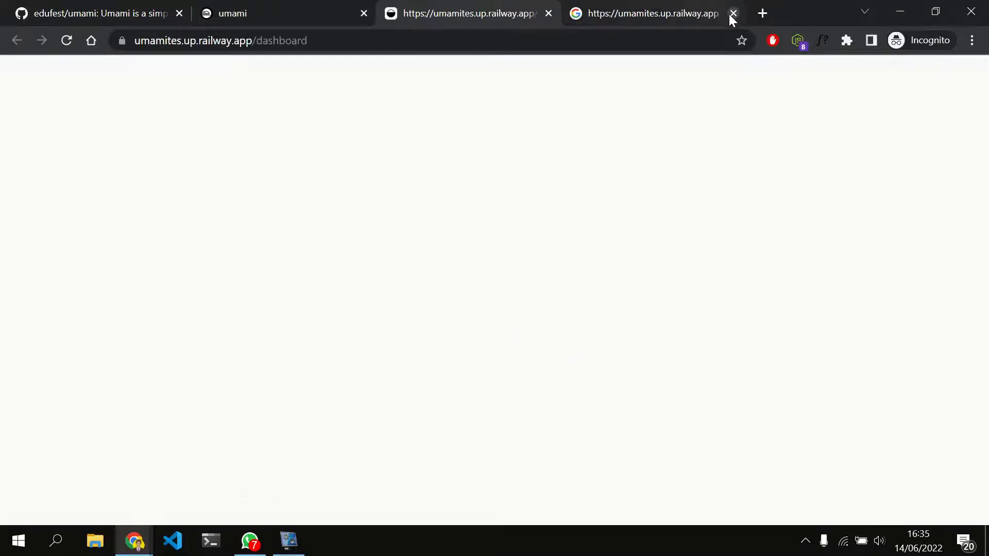
{"action": "left_click", "coordinate": [733, 13]}
Try again to load the deployed site with the dashboard path removed from its address
{"action": "left_click", "coordinate": [615, 43]}
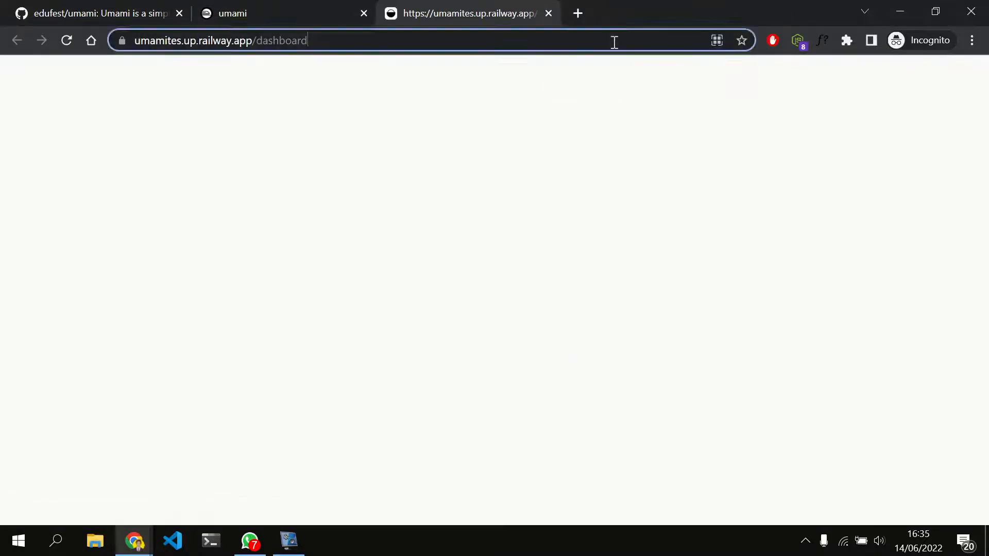
{"action": "key", "text": "ctrl+shift+Left"}
{"action": "key", "text": "BackSpace"}
{"action": "key", "text": "Return"}
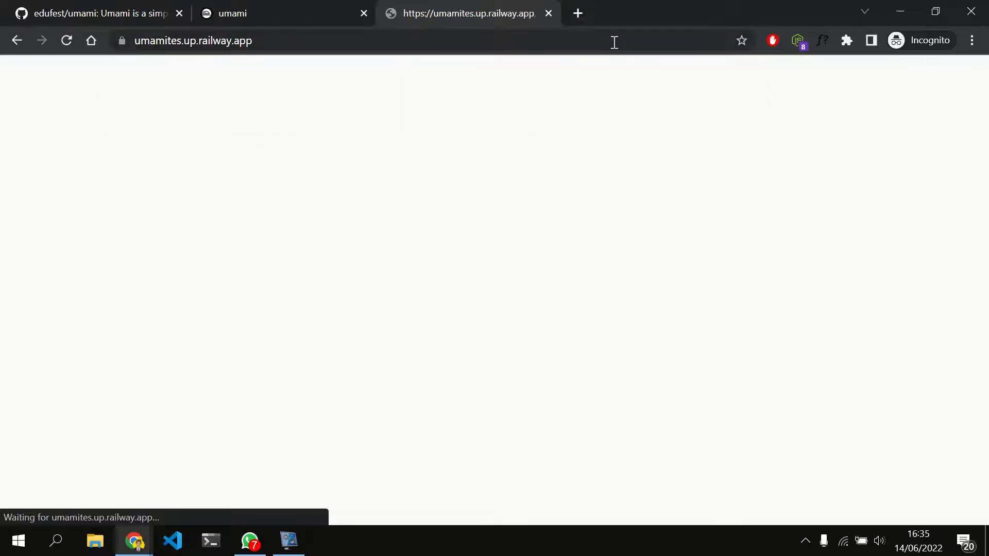
{"action": "left_click", "coordinate": [615, 42]}
{"action": "left_click", "coordinate": [614, 42]}
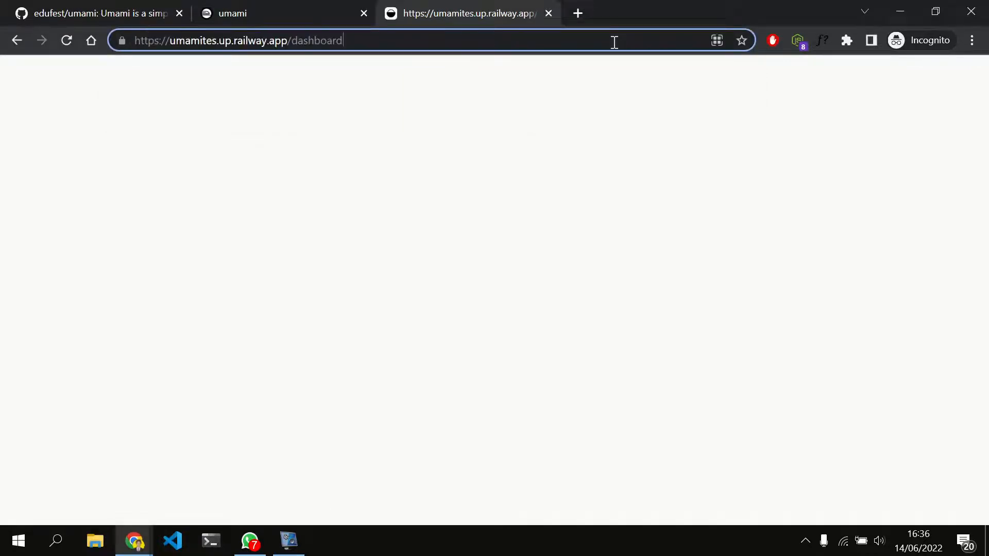
{"action": "key", "text": "BackSpace"}
{"action": "key", "text": "BackSpace"}
{"action": "key", "text": "BackSpace"}
{"action": "key", "text": "BackSpace"}
{"action": "key", "text": "BackSpace"}
{"action": "key", "text": "BackSpace"}
{"action": "key", "text": "BackSpace"}
{"action": "key", "text": "BackSpace"}
{"action": "key", "text": "BackSpace"}
{"action": "key", "text": "BackSpace"}
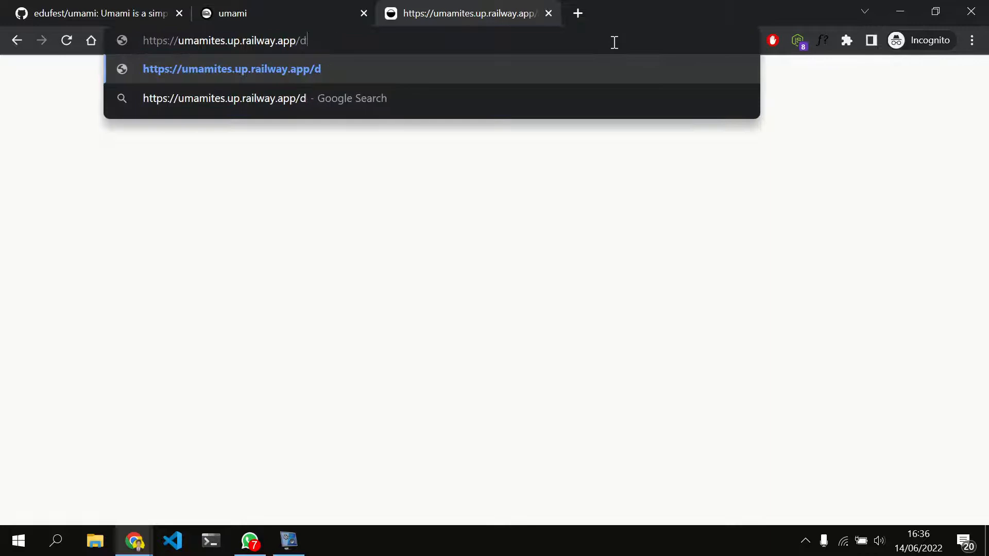
{"action": "key", "text": "Return"}
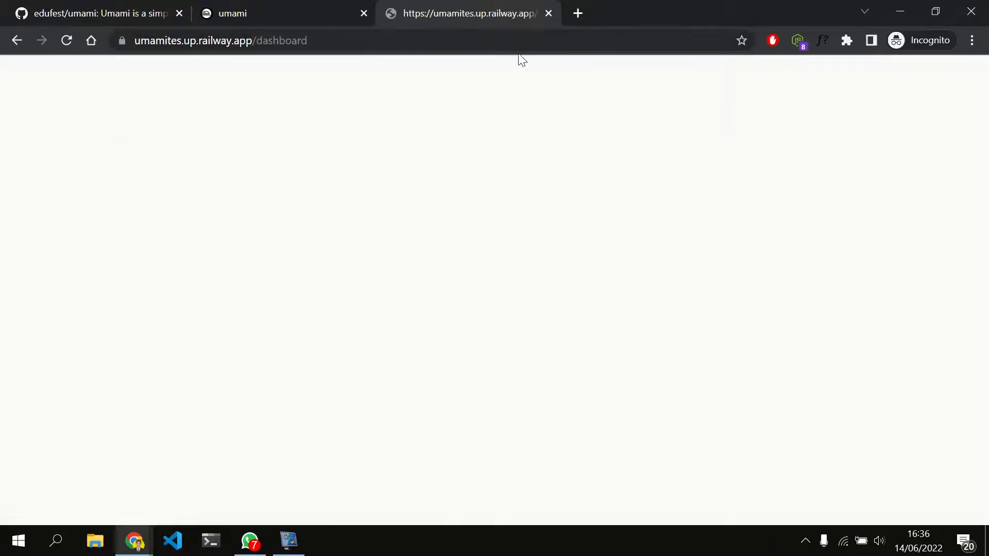
Examine the deployed page's console messages in the developer tools and return to the Railway project overview
{"action": "key", "text": "F12"}
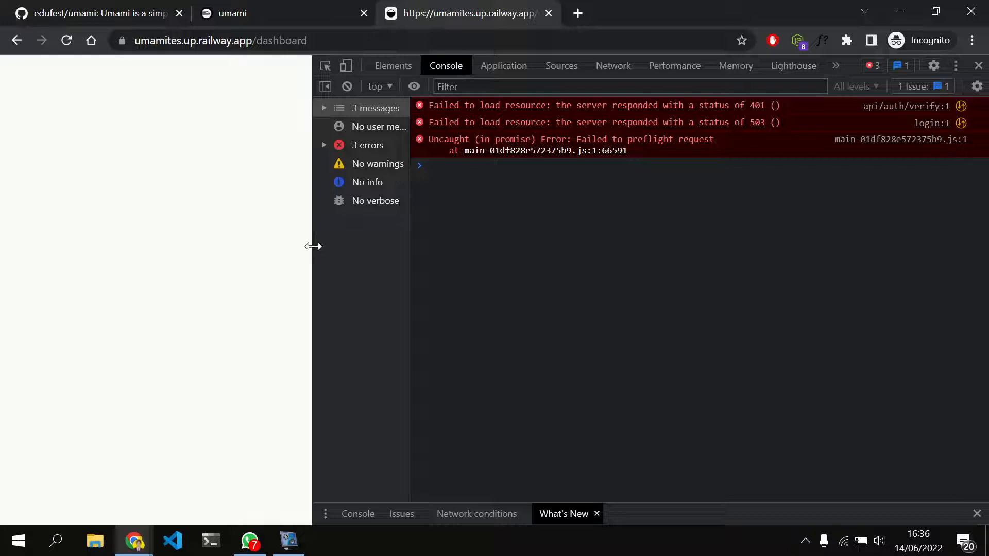
{"action": "left_click_drag", "start_coordinate": [313, 246], "coordinate": [453, 261]}
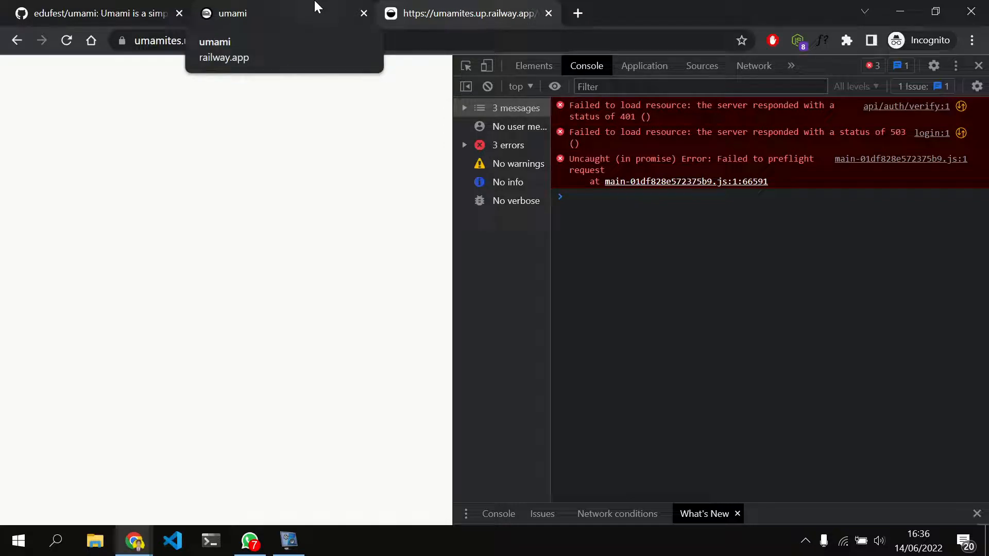
{"action": "left_click", "coordinate": [316, 7]}
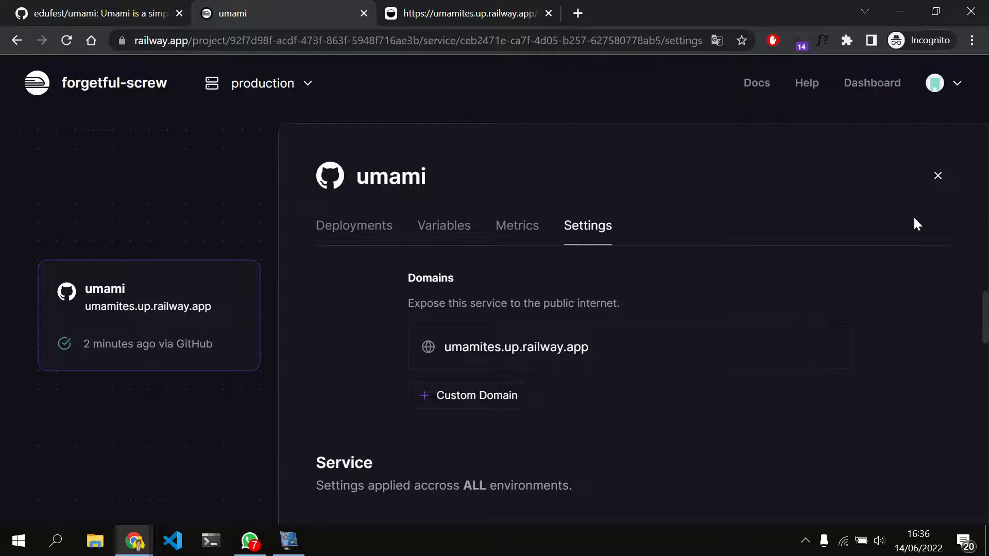
{"action": "left_click", "coordinate": [938, 176]}
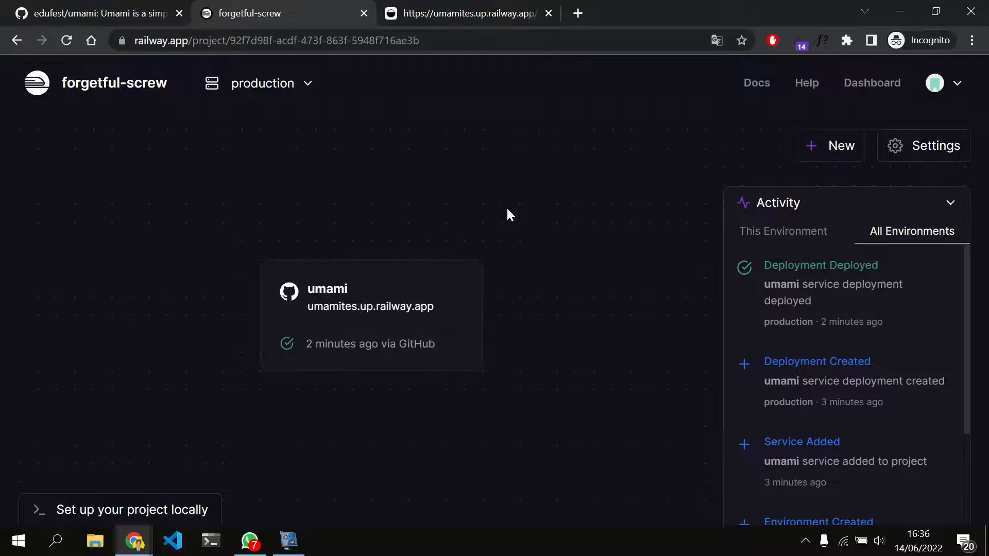
Examine schema.postgresql.sql in the sql folder of the forked umami repository on GitHub
{"action": "left_click", "coordinate": [87, 7]}
{"action": "scroll", "coordinate": [138, 352], "scroll_direction": "down", "scroll_amount": 4}
{"action": "scroll", "coordinate": [136, 347], "scroll_direction": "down", "scroll_amount": 2}
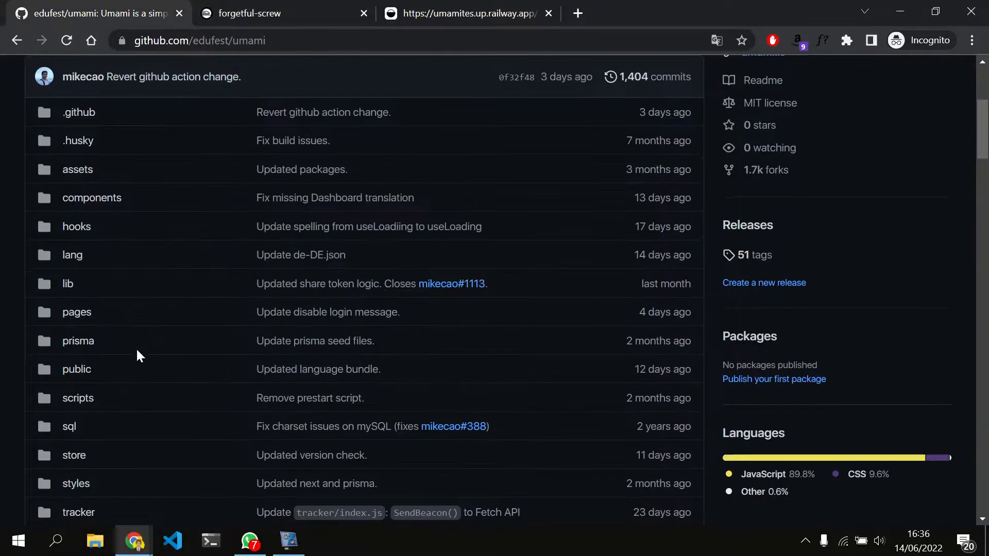
{"action": "left_click", "coordinate": [67, 330]}
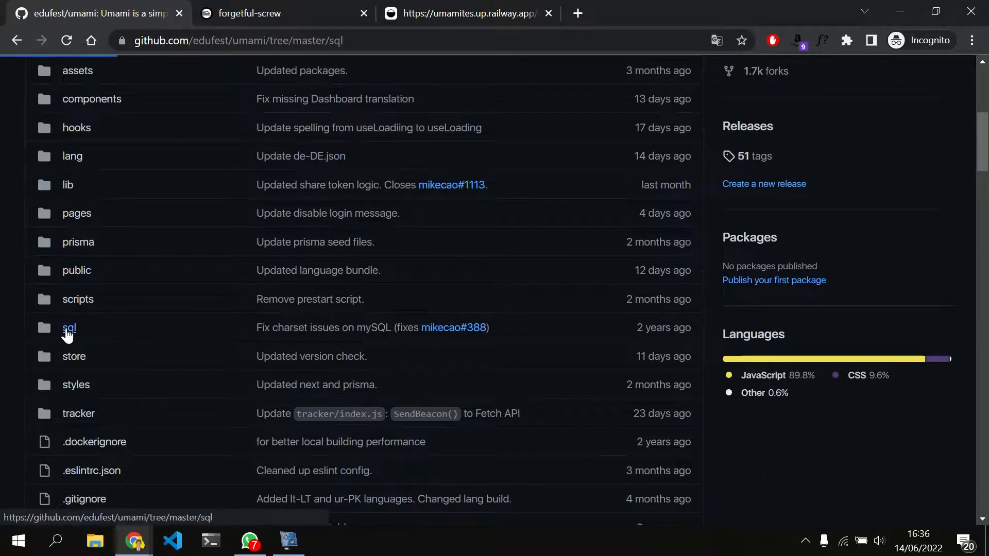
{"action": "scroll", "coordinate": [94, 406], "scroll_direction": "down", "scroll_amount": 1}
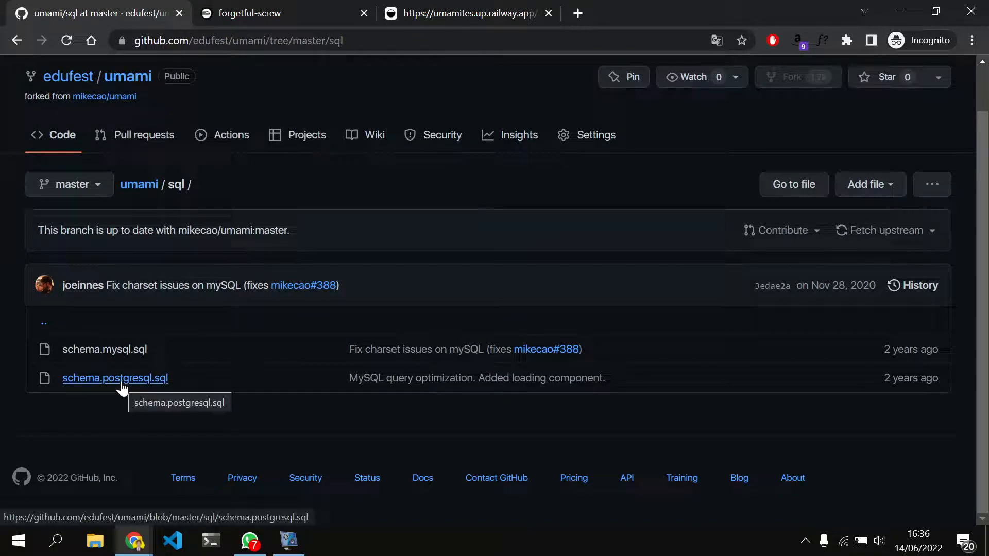
{"action": "left_click", "coordinate": [121, 381]}
{"action": "scroll", "coordinate": [121, 382], "scroll_direction": "down", "scroll_amount": 4}
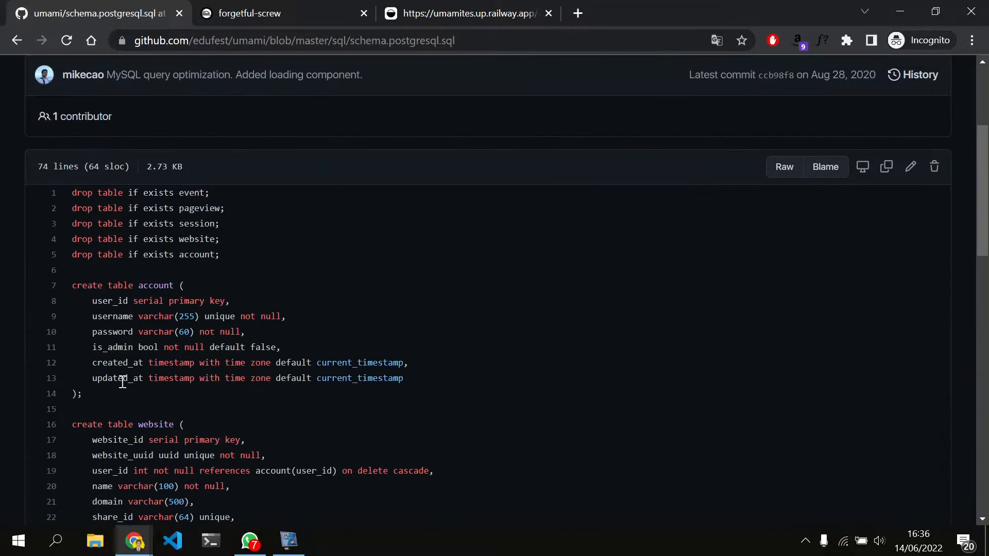
Add a PostgreSQL database to the Railway project
{"action": "left_click", "coordinate": [264, 6]}
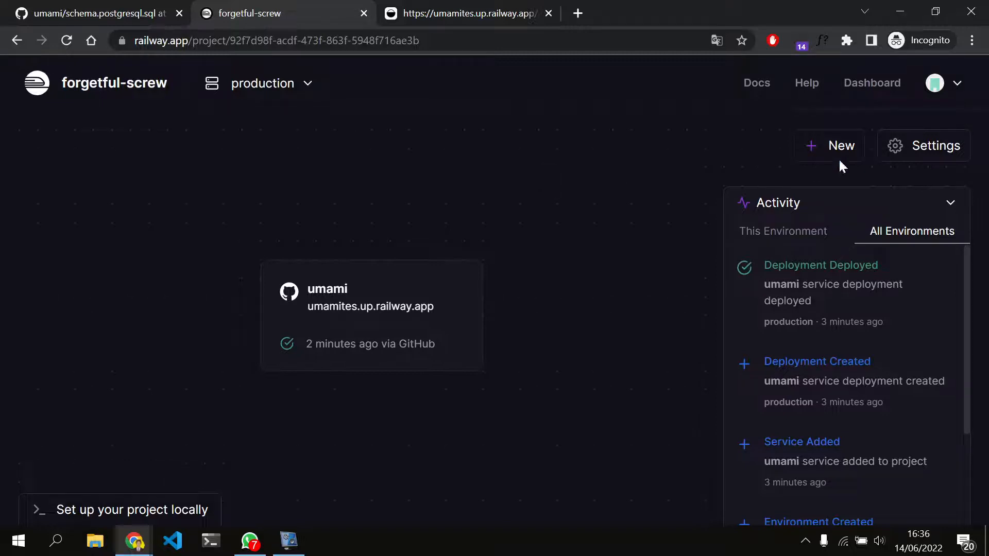
{"action": "left_click", "coordinate": [823, 136]}
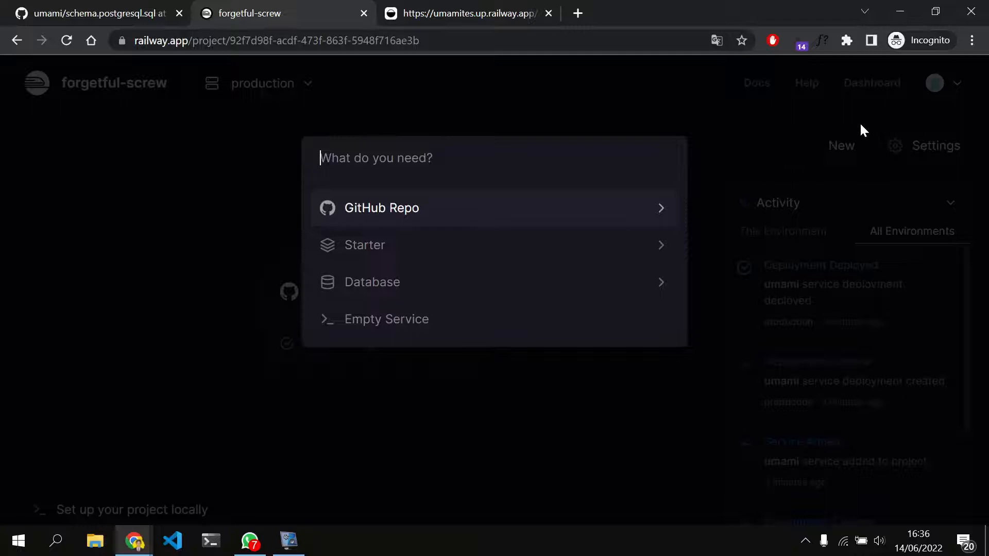
{"action": "left_click", "coordinate": [863, 123]}
{"action": "left_click", "coordinate": [842, 133]}
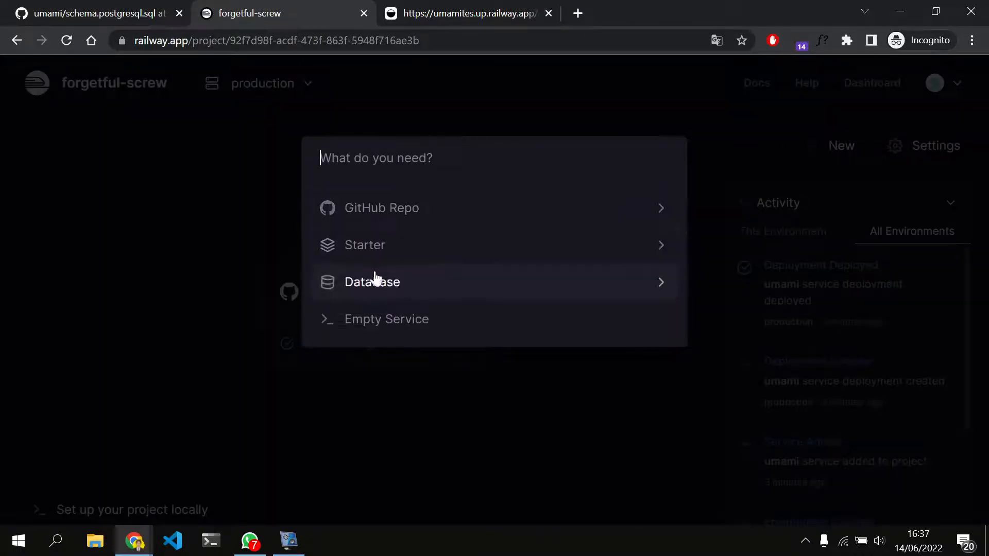
{"action": "left_click", "coordinate": [390, 291]}
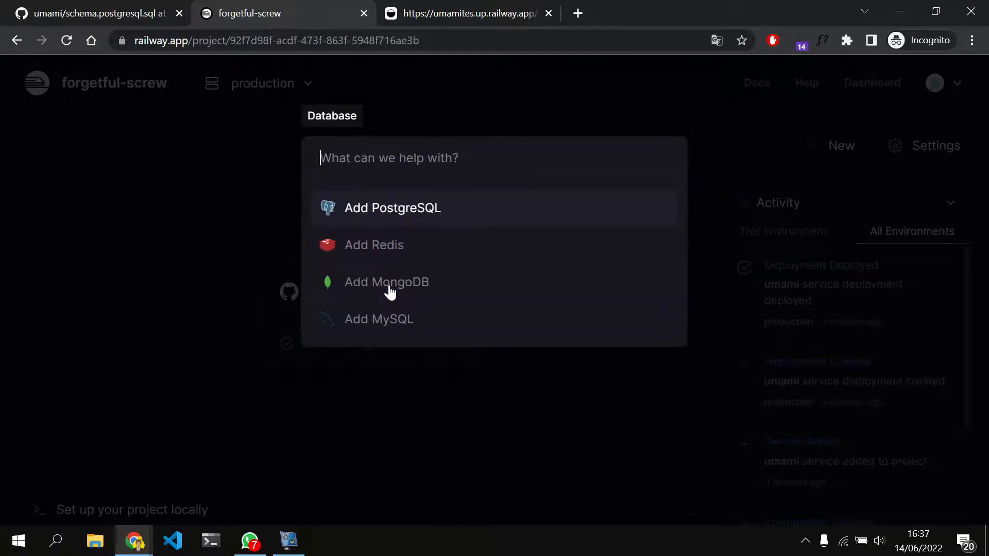
{"action": "left_click", "coordinate": [420, 209]}
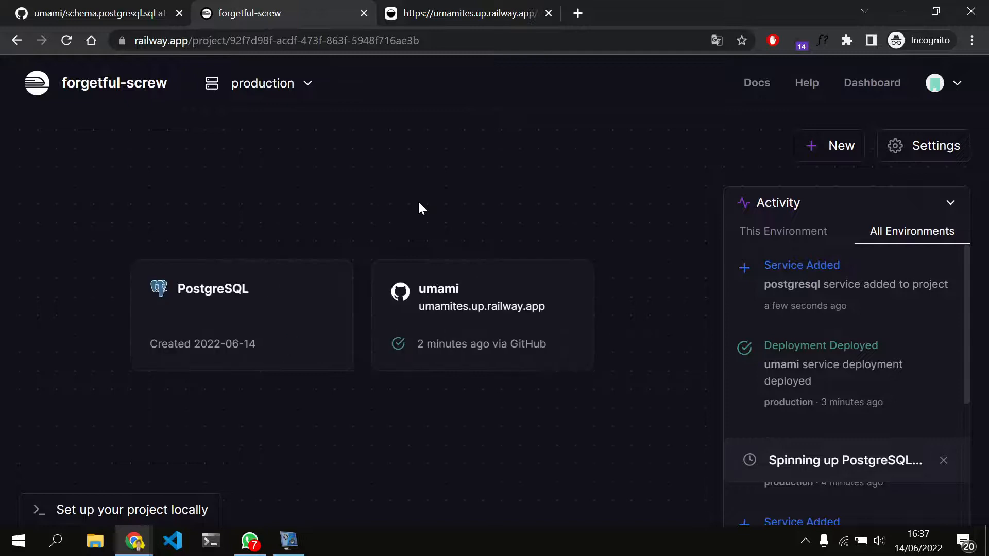
Check the environment variables of the PostgreSQL database and of the umami service
{"action": "left_click", "coordinate": [206, 322]}
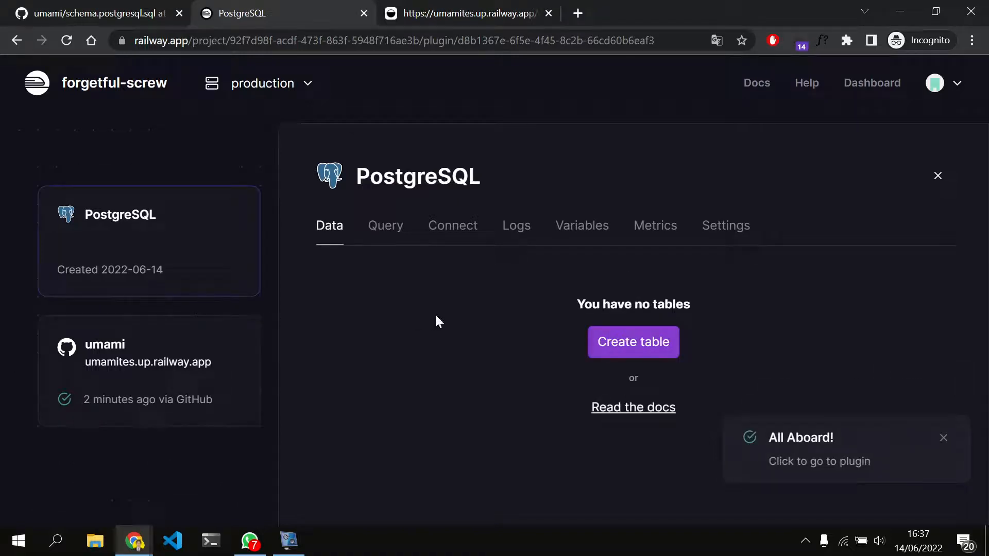
{"action": "left_click", "coordinate": [584, 229]}
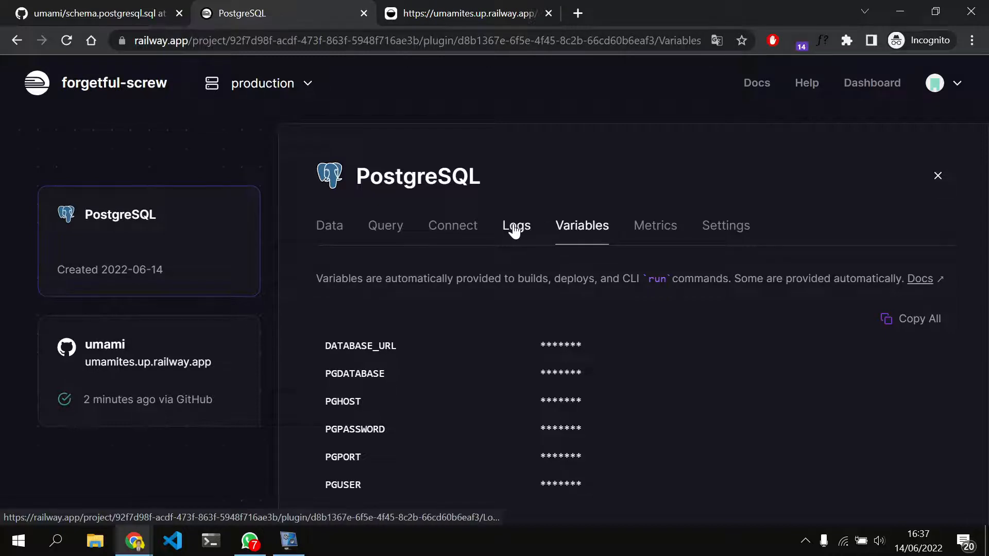
{"action": "left_click", "coordinate": [208, 351]}
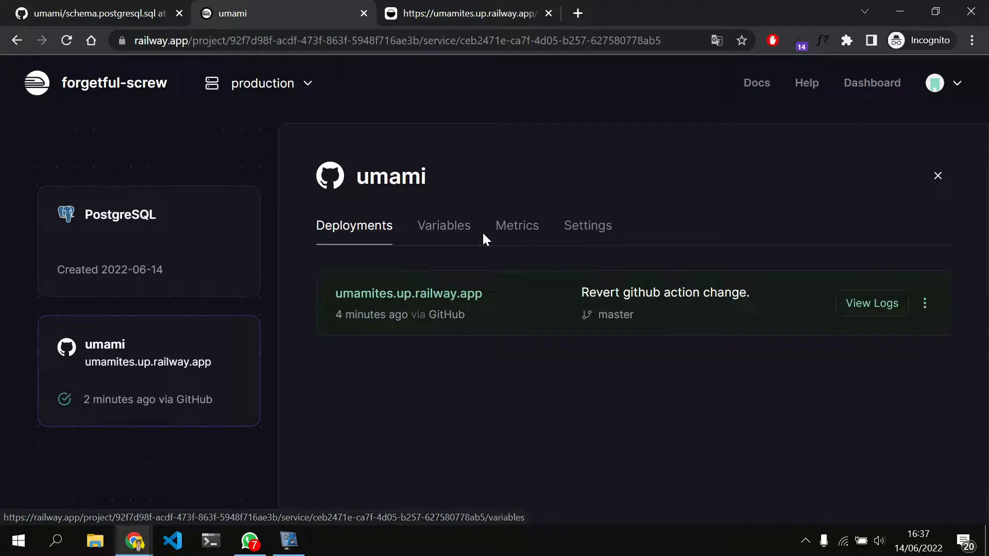
{"action": "left_click", "coordinate": [434, 228]}
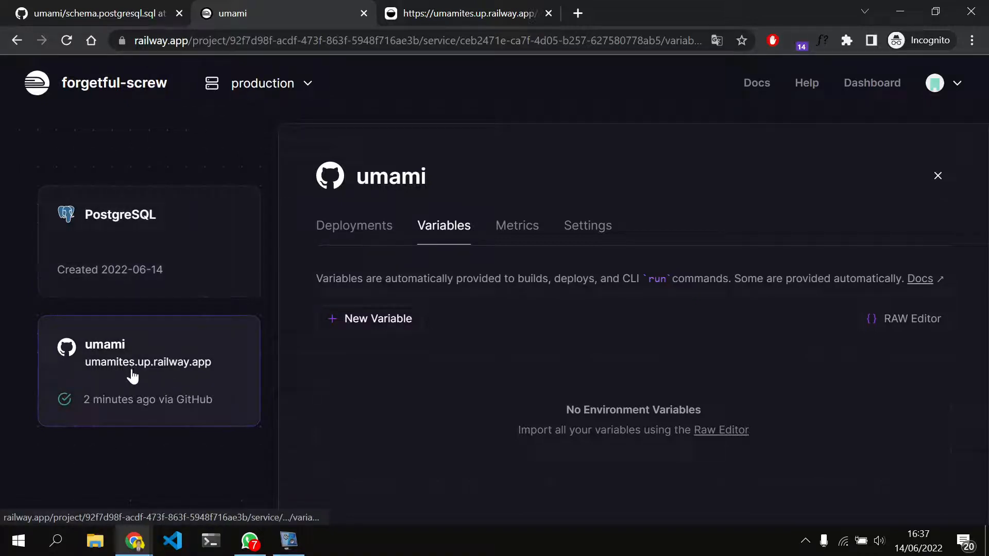
Add a new environment variable named HASH_SALT to the umami service
{"action": "left_click", "coordinate": [398, 320]}
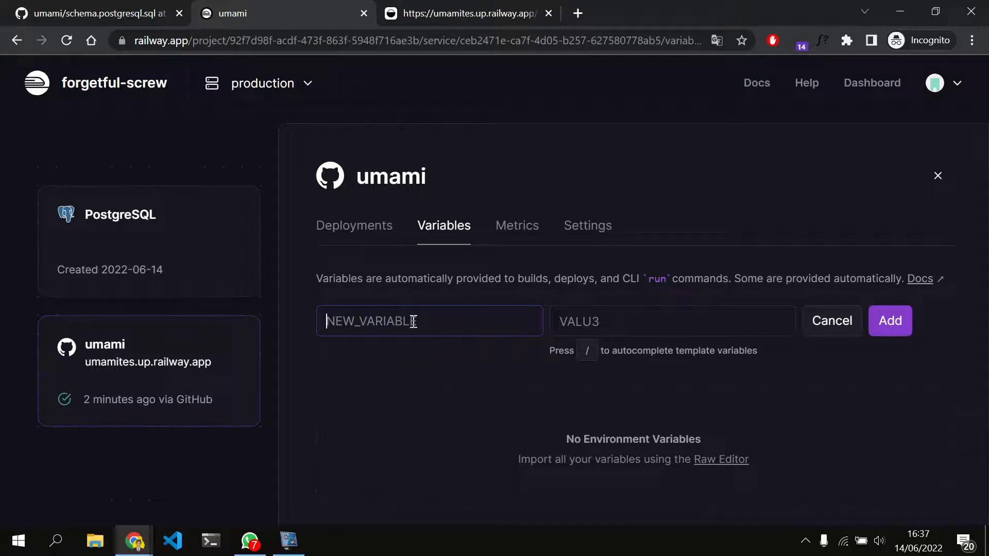
{"action": "type", "text": "HASH"}
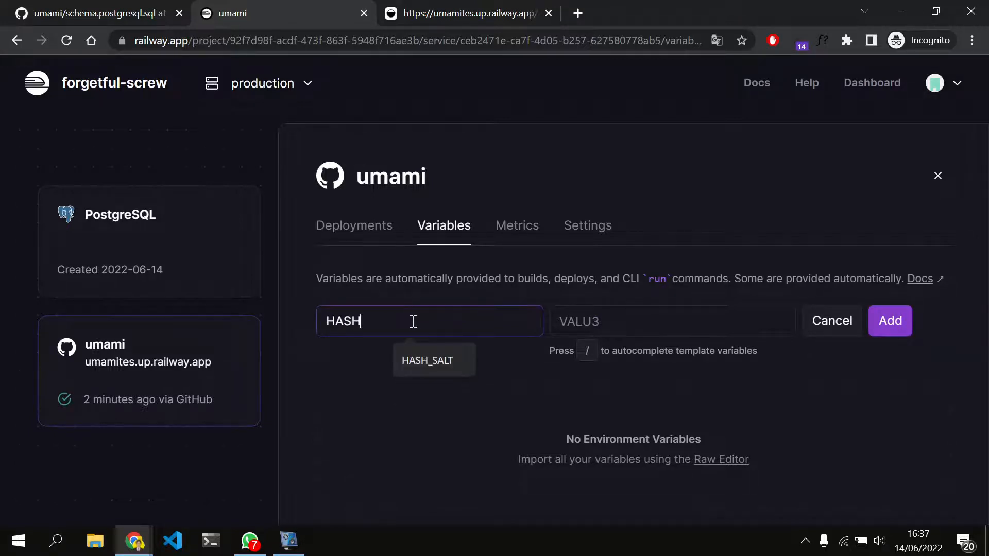
{"action": "left_click", "coordinate": [425, 355]}
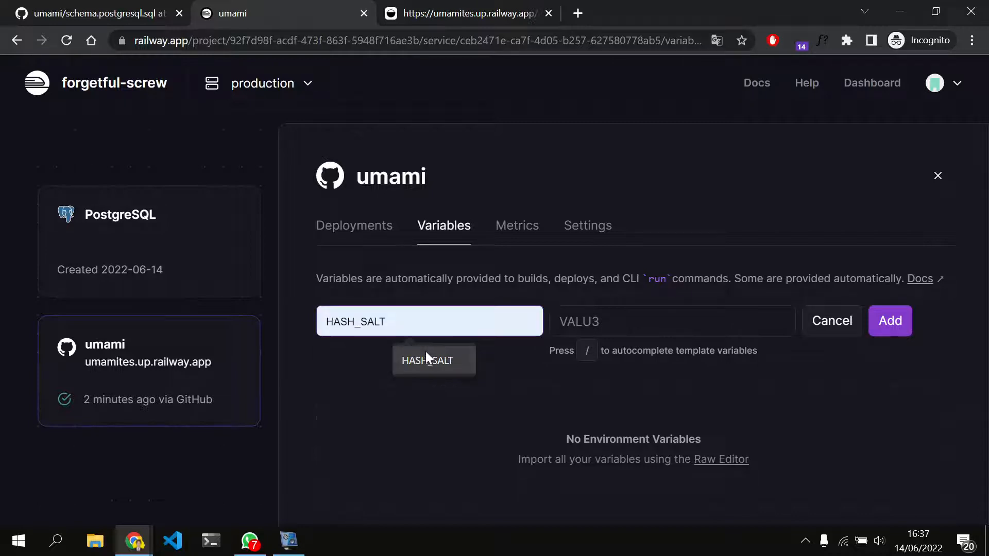
{"action": "left_click", "coordinate": [594, 321]}
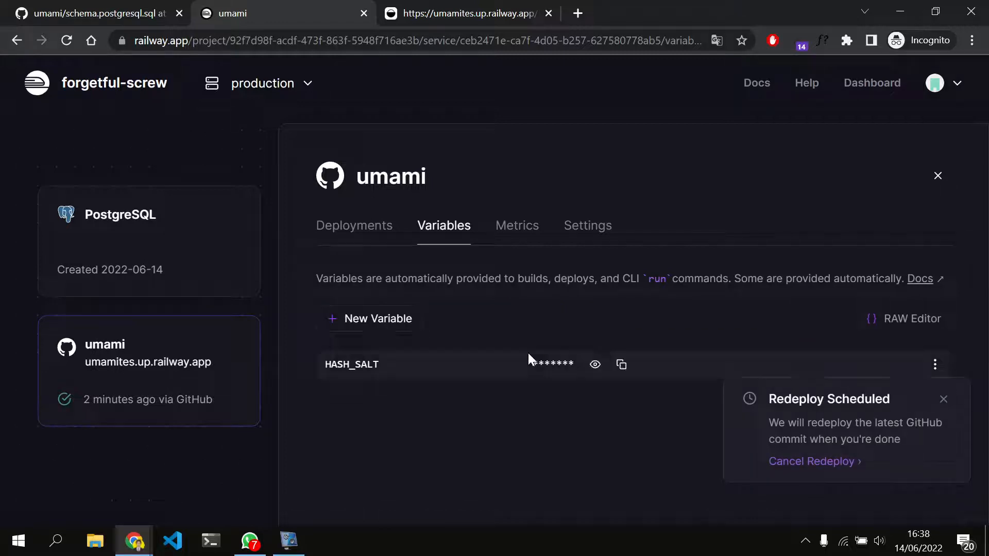
Open the HASH_SALT variable's value for editing and cancel the scheduled redeploy
{"action": "left_click", "coordinate": [934, 363]}
{"action": "left_click", "coordinate": [899, 399]}
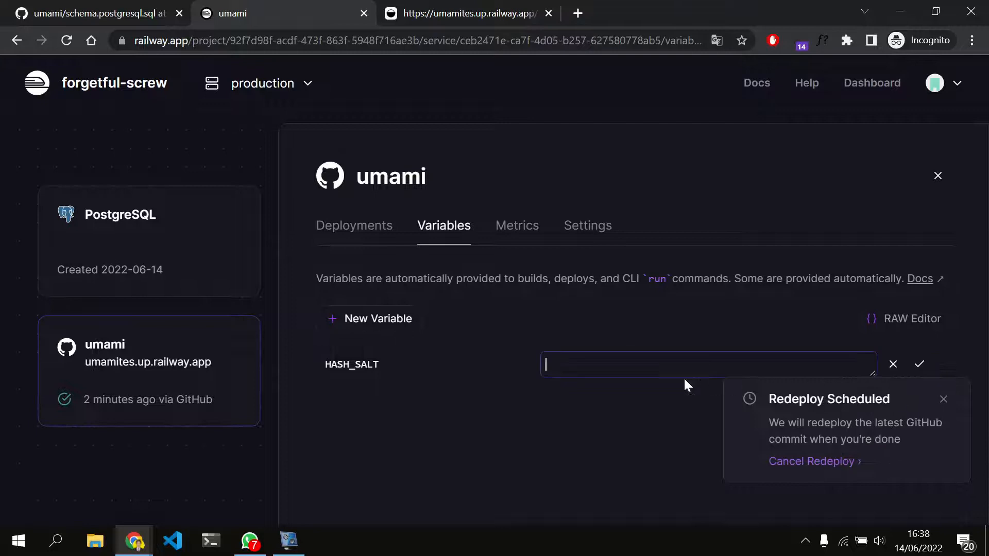
{"action": "right_click", "coordinate": [609, 365]}
{"action": "left_click", "coordinate": [610, 362]}
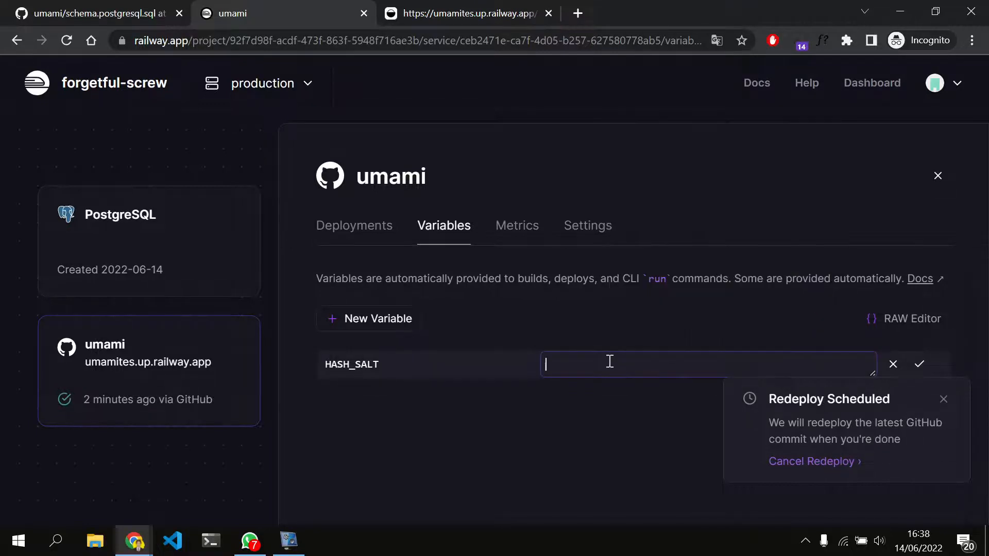
{"action": "left_click", "coordinate": [793, 461]}
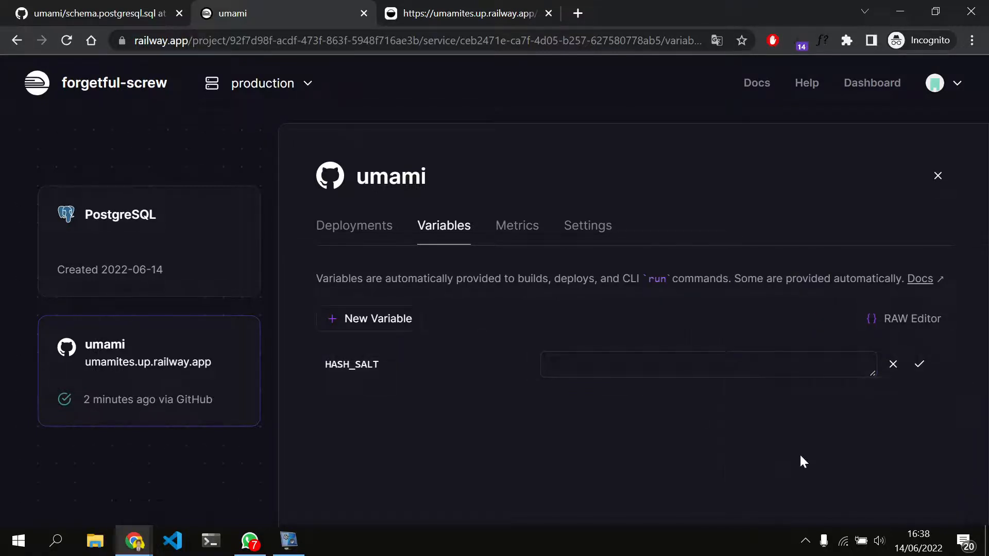
{"action": "left_click", "coordinate": [594, 365]}
{"action": "type", "text": "/"}
{"action": "key", "text": "BackSpace"}
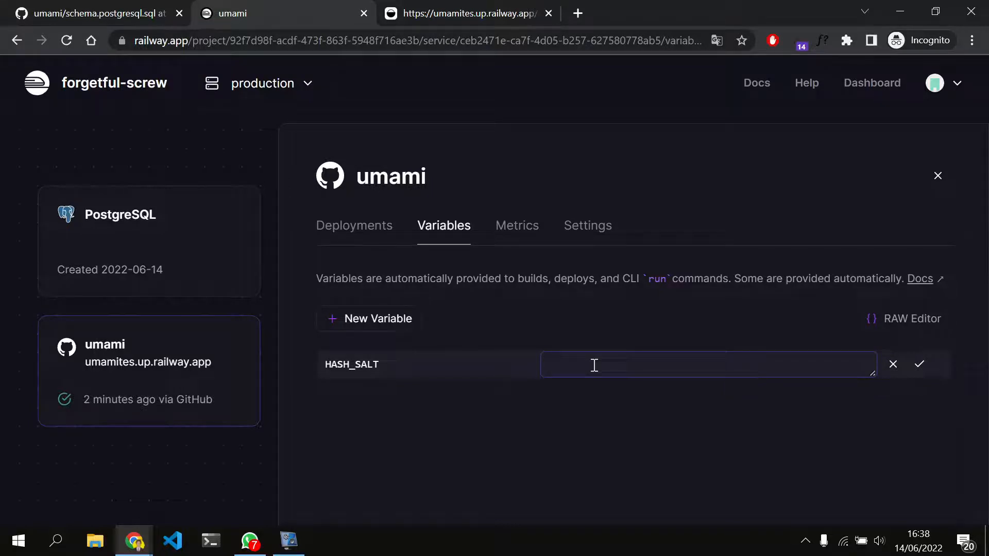
Search Google in a new browser tab for "generate secret key in railway"
{"action": "left_click", "coordinate": [458, 8]}
{"action": "left_click", "coordinate": [251, 7]}
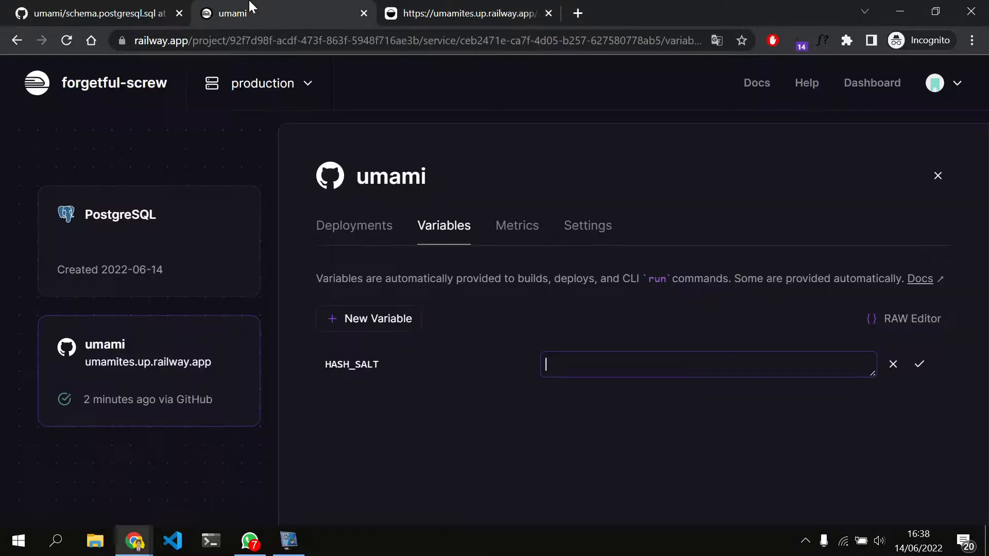
{"action": "left_click", "coordinate": [578, 11]}
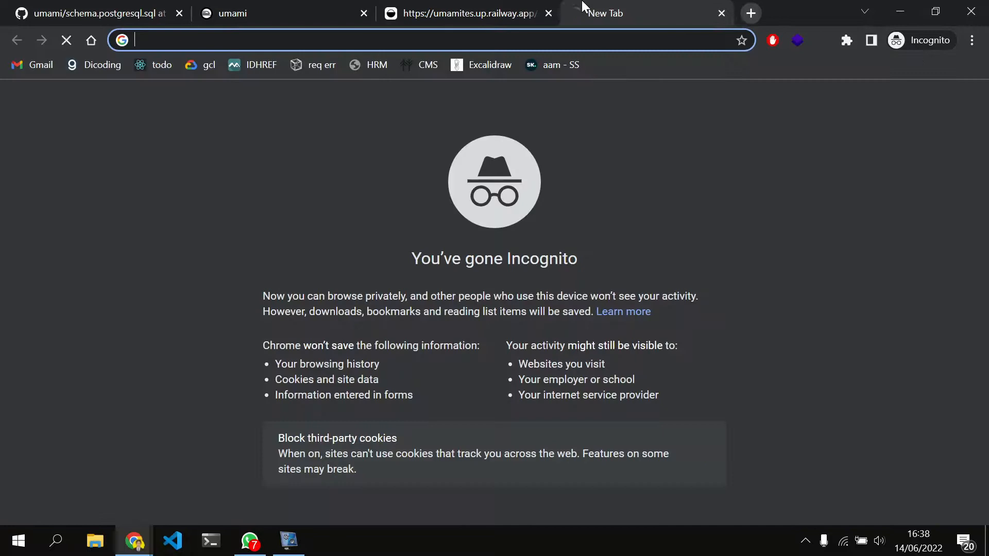
{"action": "type", "text": "generat"}
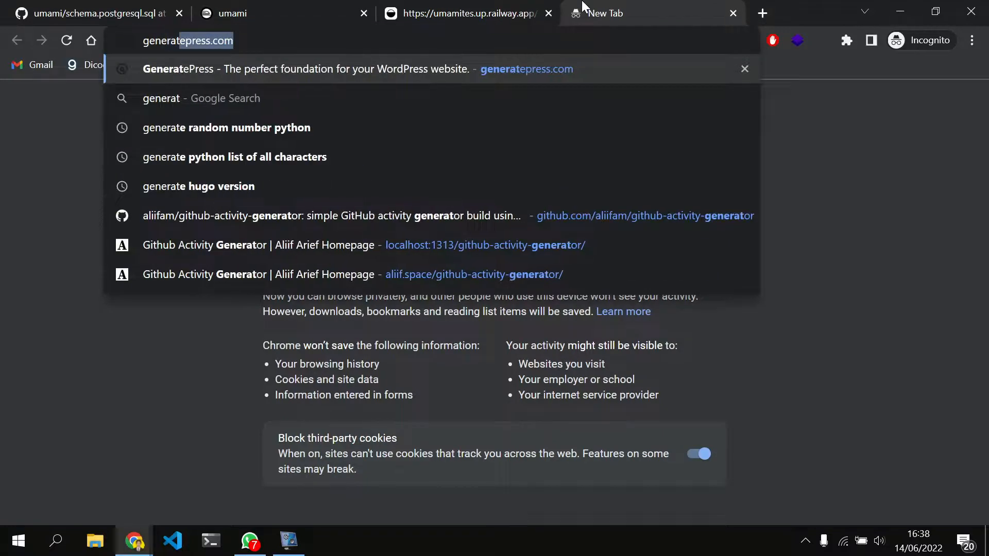
{"action": "type", "text": "e sev"}
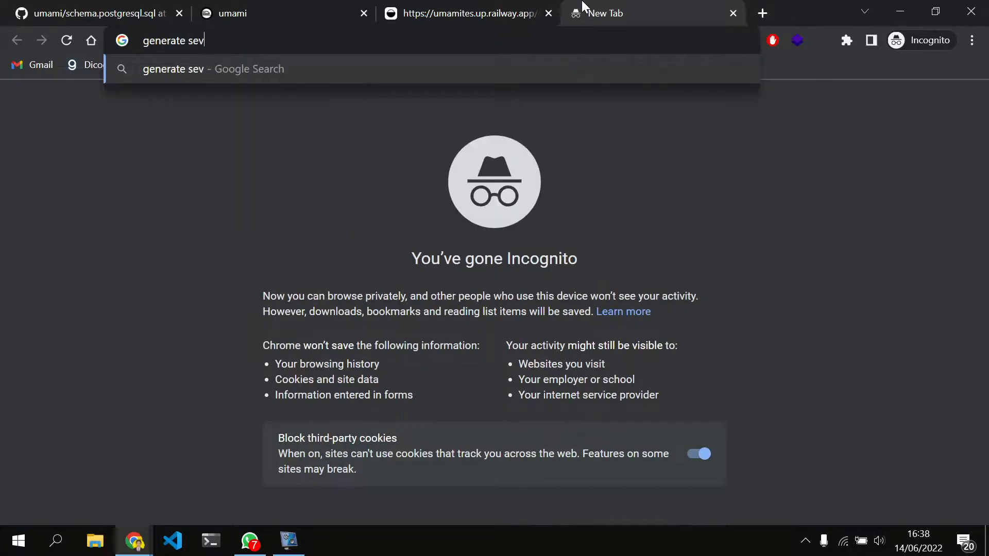
{"action": "key", "text": "BackSpace"}
{"action": "type", "text": "cret k"}
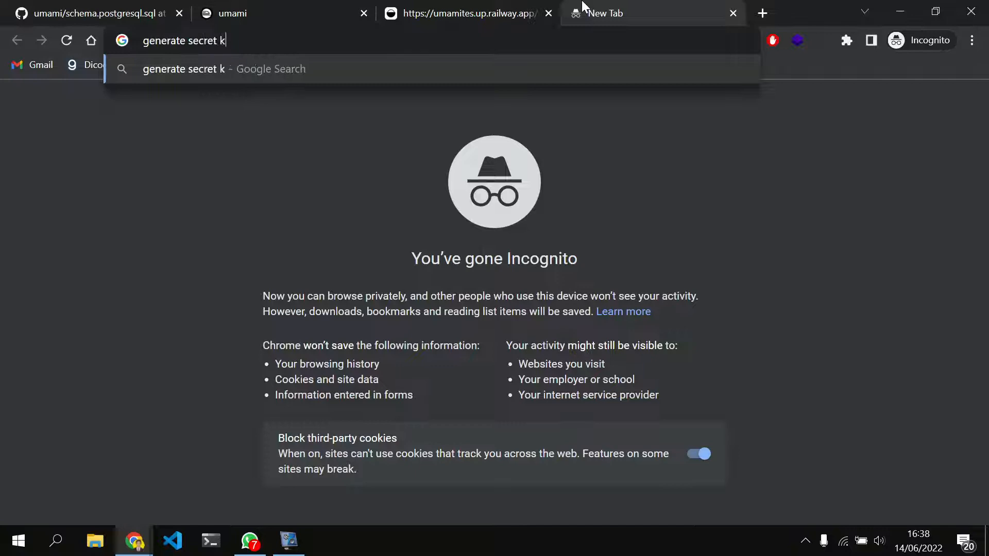
{"action": "type", "text": "ey in rai"}
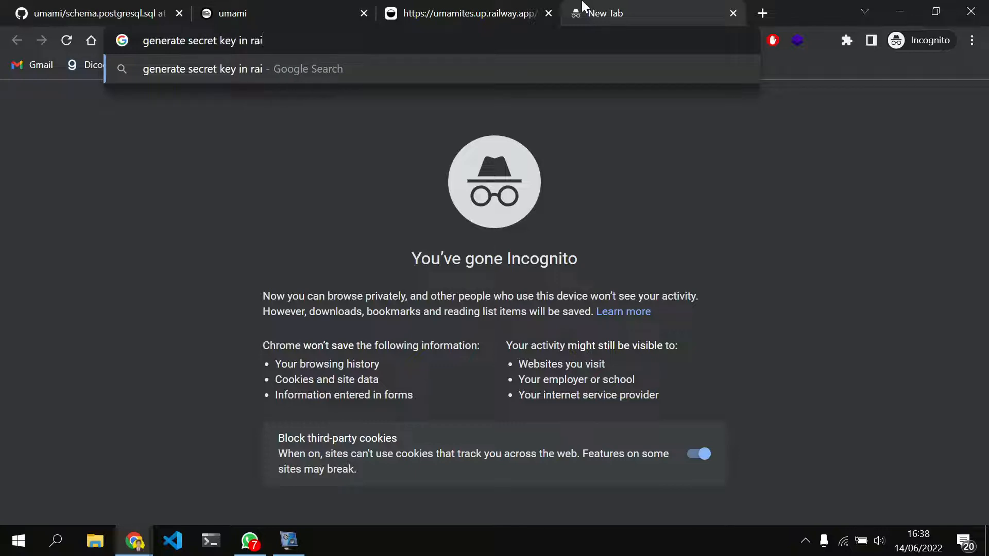
{"action": "type", "text": "lway"}
{"action": "key", "text": "Return"}
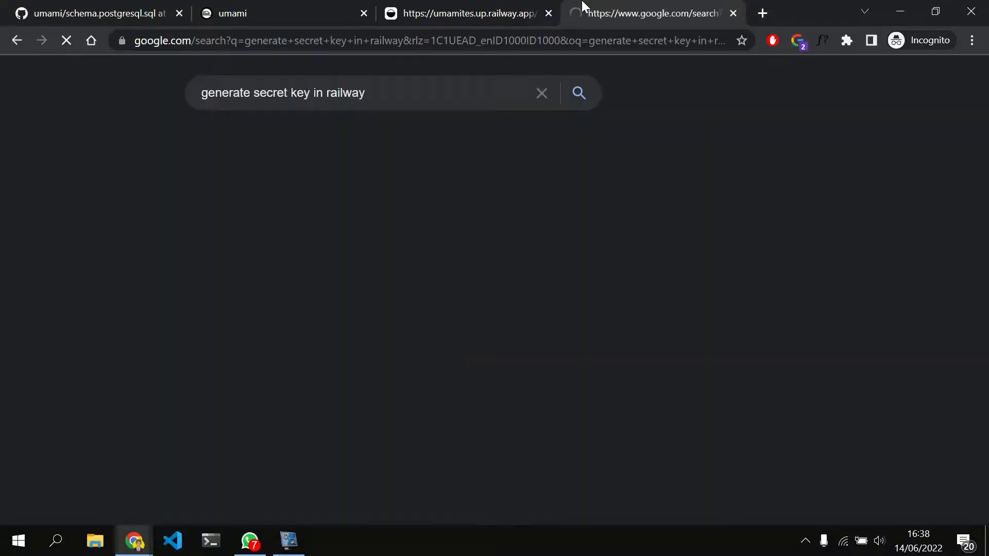
Change the Google query to "generate random sstring in railway" and skim the results
{"action": "left_click", "coordinate": [313, 93]}
{"action": "key", "text": "BackSpace"}
{"action": "key", "text": "BackSpace"}
{"action": "key", "text": "BackSpace"}
{"action": "key", "text": "BackSpace"}
{"action": "key", "text": "BackSpace"}
{"action": "key", "text": "BackSpace"}
{"action": "key", "text": "BackSpace"}
{"action": "key", "text": "BackSpace"}
{"action": "key", "text": "BackSpace"}
{"action": "key", "text": "BackSpace"}
{"action": "key", "text": "BackSpace"}
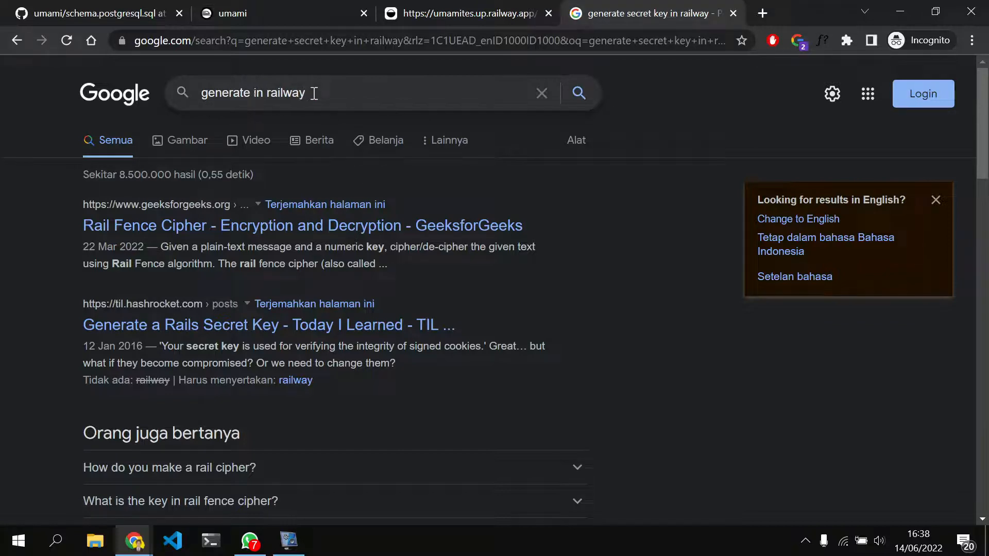
{"action": "type", "text": "random sstring"}
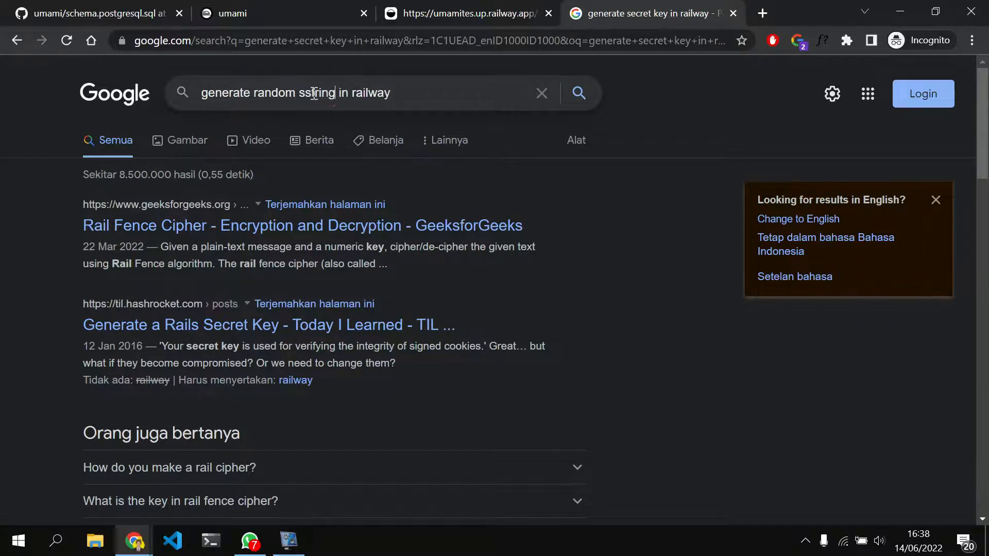
{"action": "key", "text": "Return"}
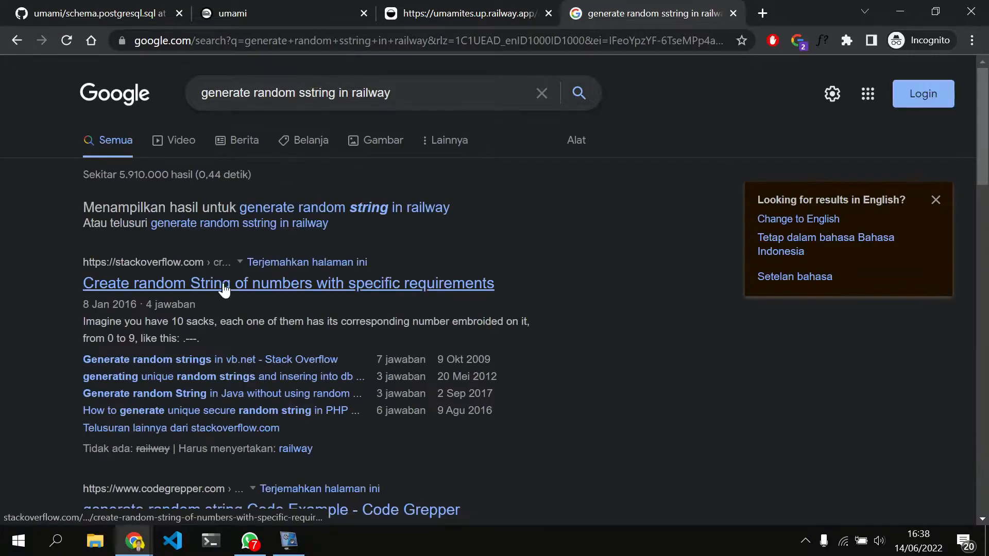
{"action": "scroll", "coordinate": [224, 290], "scroll_direction": "down", "scroll_amount": 3}
{"action": "scroll", "coordinate": [223, 282], "scroll_direction": "up", "scroll_amount": 4}
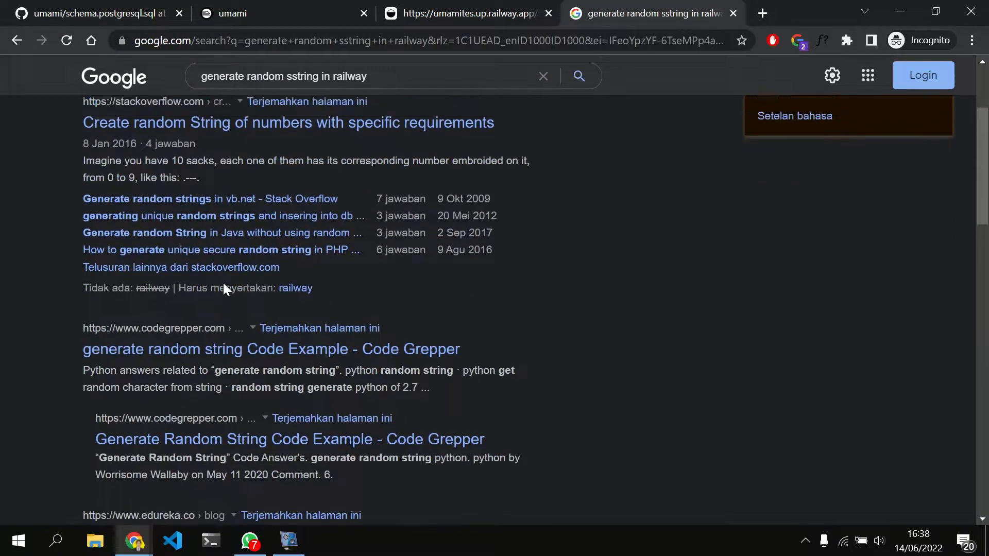
Refine the Google query to "generate random string in railway app" and skim the results
{"action": "left_click", "coordinate": [302, 96]}
{"action": "key", "text": "BackSpace"}
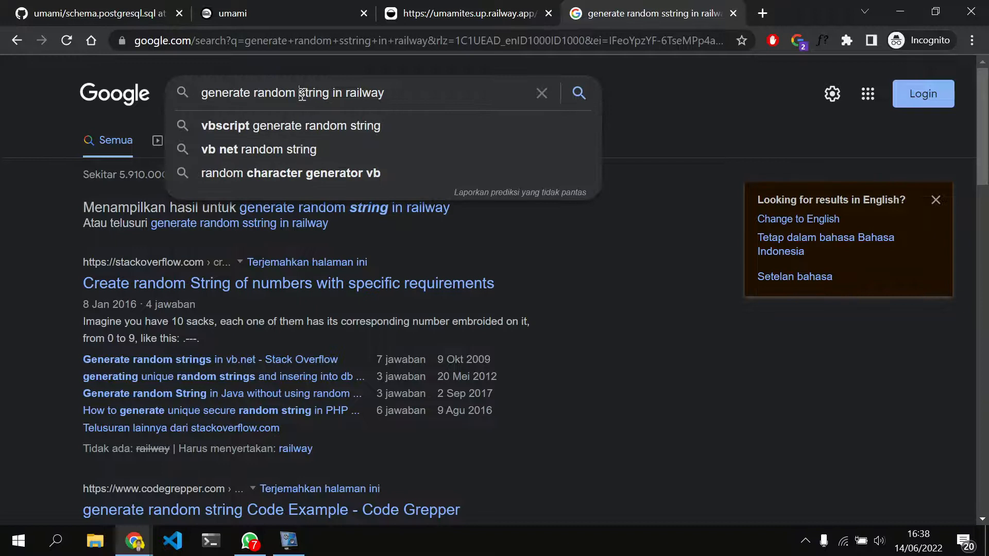
{"action": "key", "text": "Return"}
{"action": "left_click", "coordinate": [409, 98]}
{"action": "type", "text": "app"}
{"action": "key", "text": "Return"}
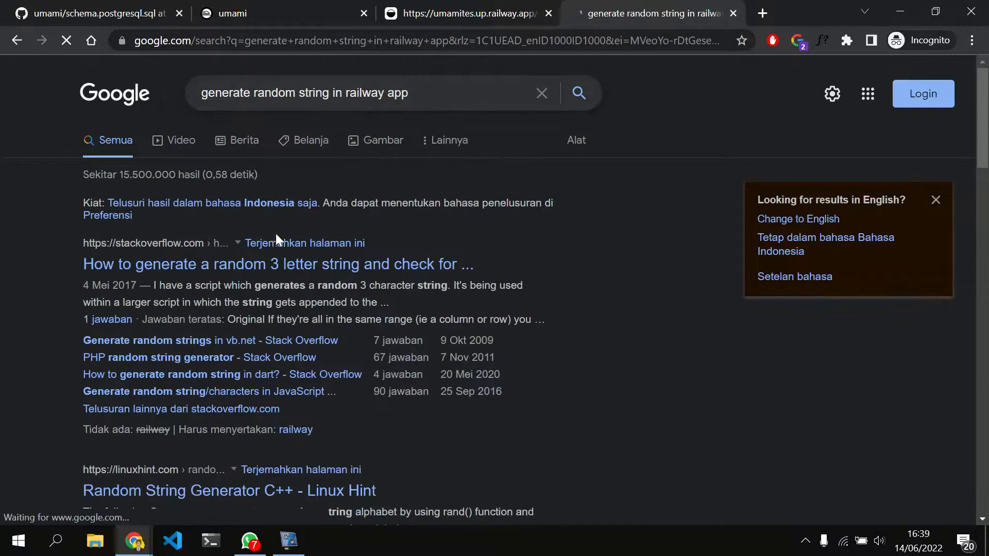
{"action": "scroll", "coordinate": [233, 295], "scroll_direction": "down", "scroll_amount": 3}
{"action": "scroll", "coordinate": [233, 296], "scroll_direction": "up", "scroll_amount": 3}
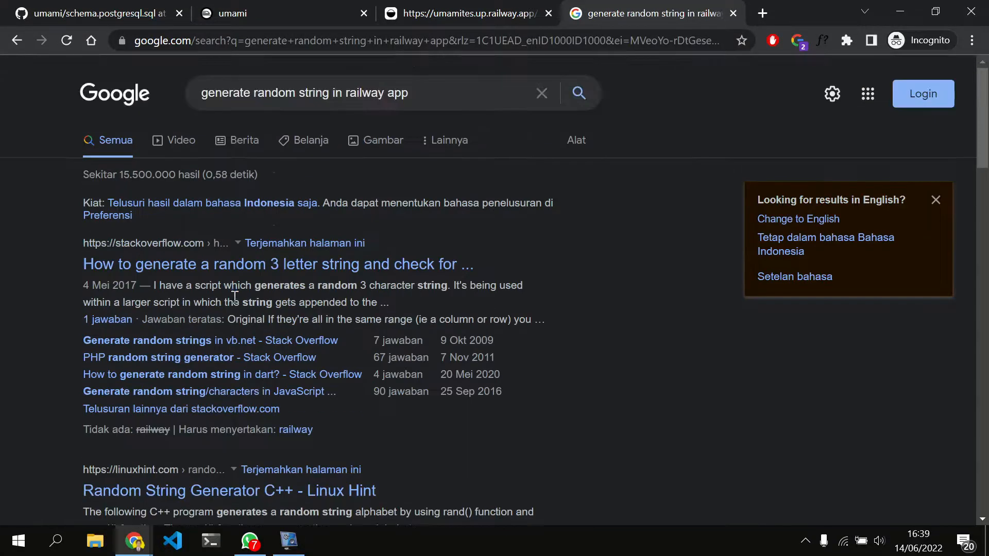
Open the Railway documentation from railway.app, close the Railway homepage and look over the Introduction page
{"action": "left_click", "coordinate": [441, 43]}
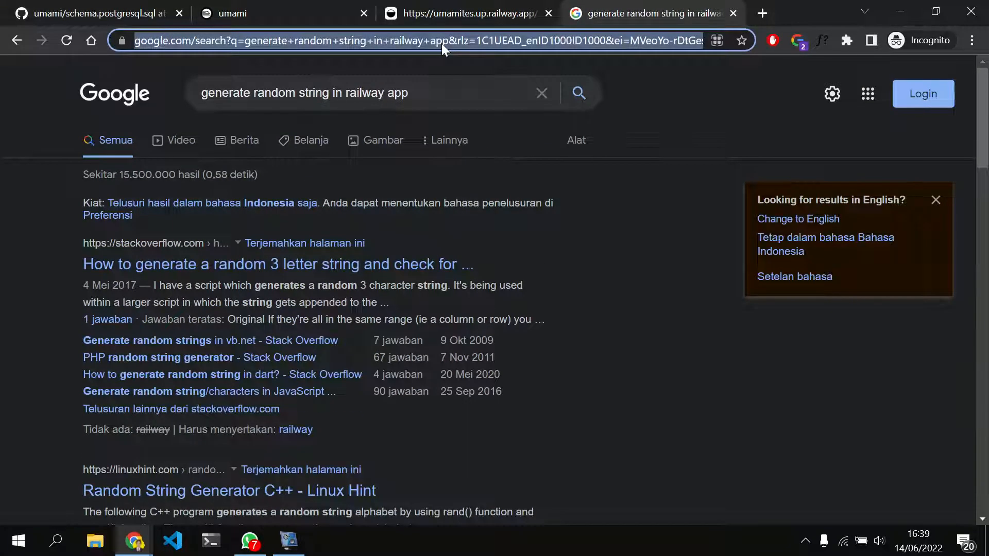
{"action": "type", "text": "rai"}
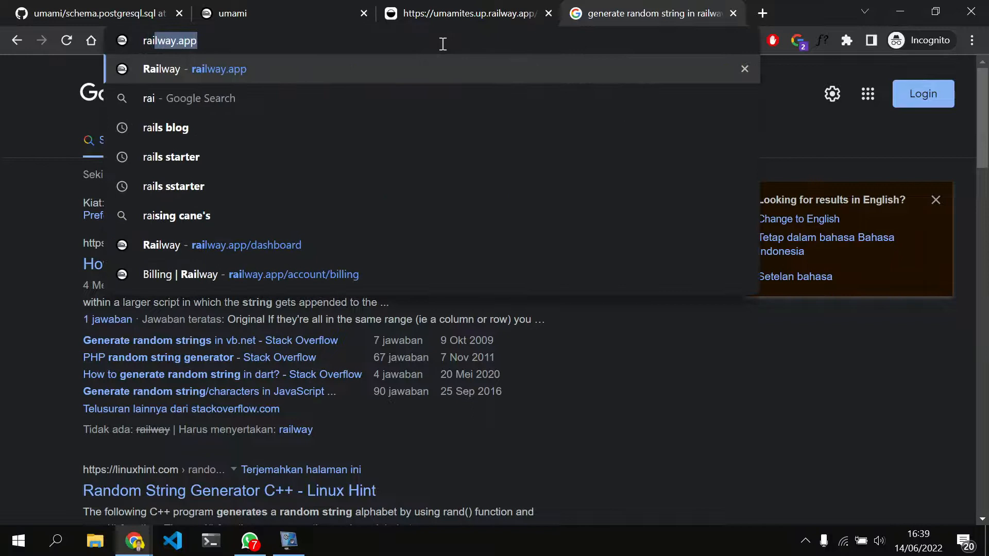
{"action": "key", "text": "Return"}
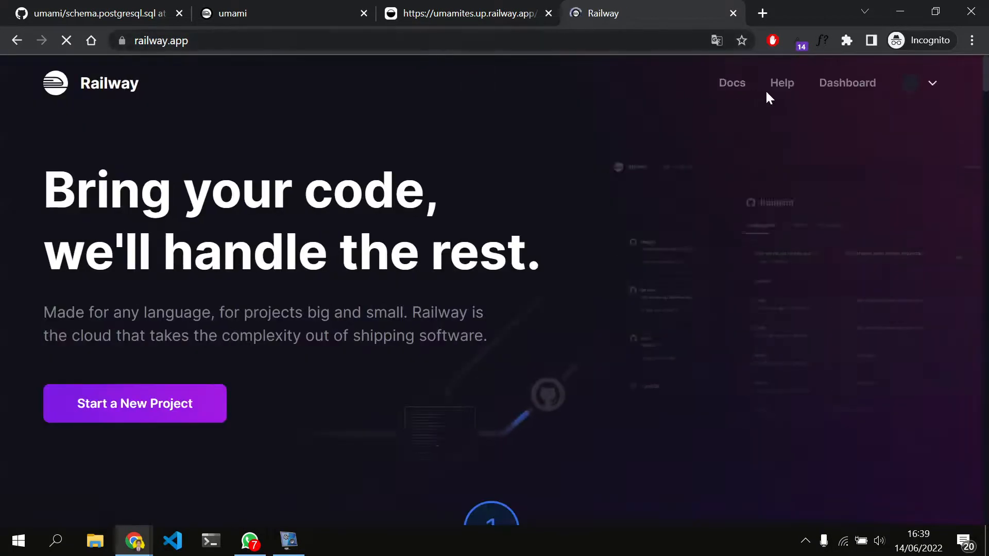
{"action": "left_click", "coordinate": [732, 85]}
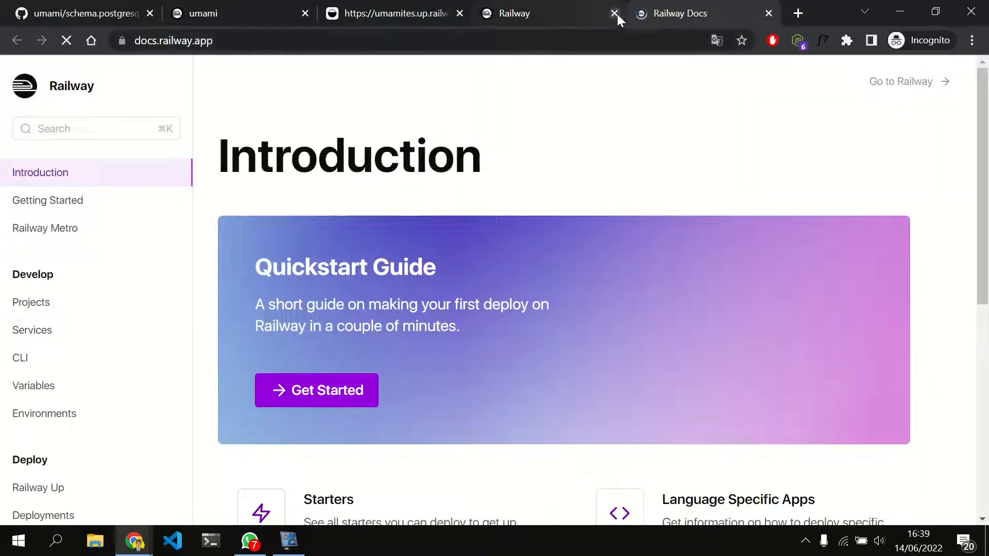
{"action": "left_click", "coordinate": [616, 13]}
{"action": "scroll", "coordinate": [395, 230], "scroll_direction": "down", "scroll_amount": 5}
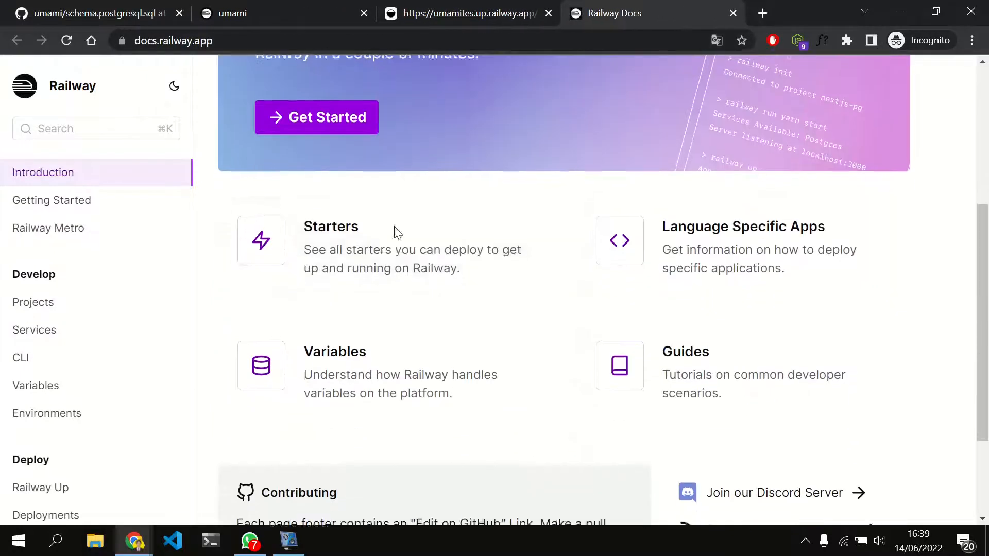
{"action": "scroll", "coordinate": [396, 230], "scroll_direction": "down", "scroll_amount": 3}
Search the Railway documentation for "hash sal" and read through the Projects page
{"action": "left_click", "coordinate": [85, 132]}
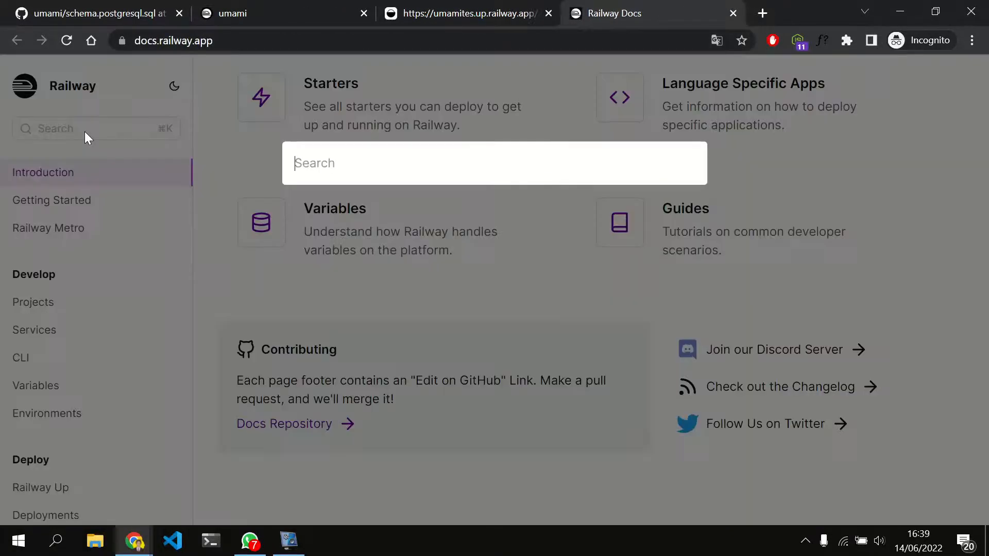
{"action": "type", "text": "hash sal"}
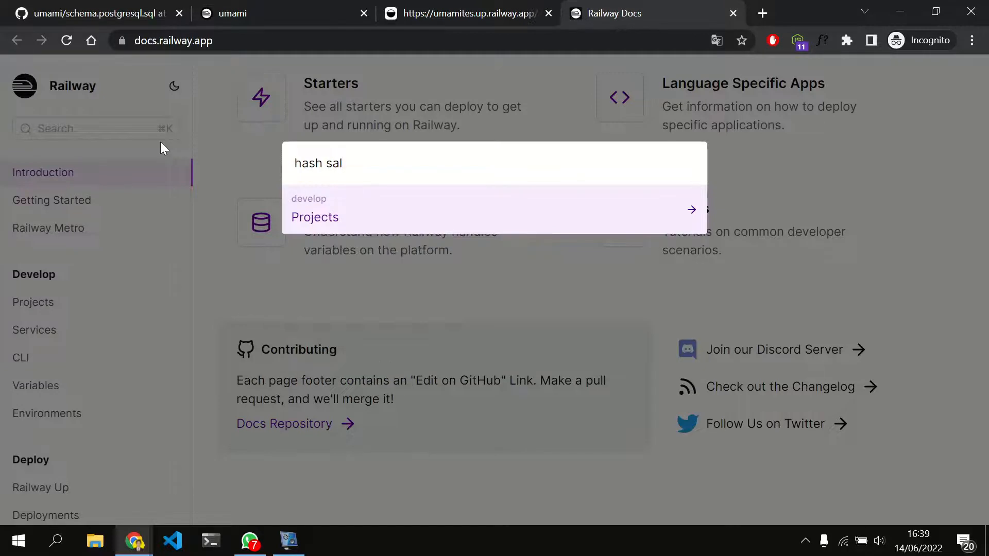
{"action": "key", "text": "Return"}
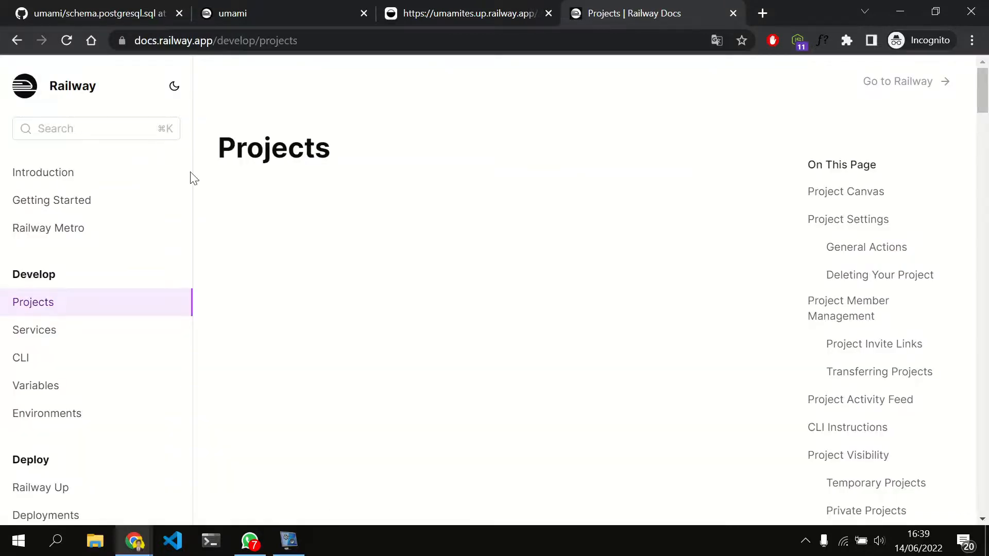
{"action": "scroll", "coordinate": [330, 283], "scroll_direction": "down", "scroll_amount": 6}
{"action": "scroll", "coordinate": [330, 283], "scroll_direction": "down", "scroll_amount": 20}
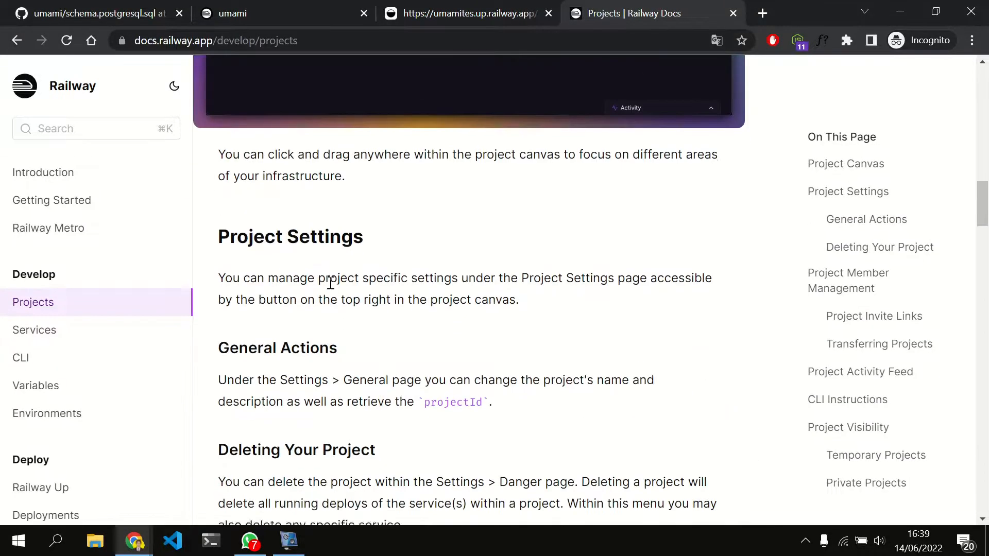
{"action": "scroll", "coordinate": [331, 288], "scroll_direction": "down", "scroll_amount": 20}
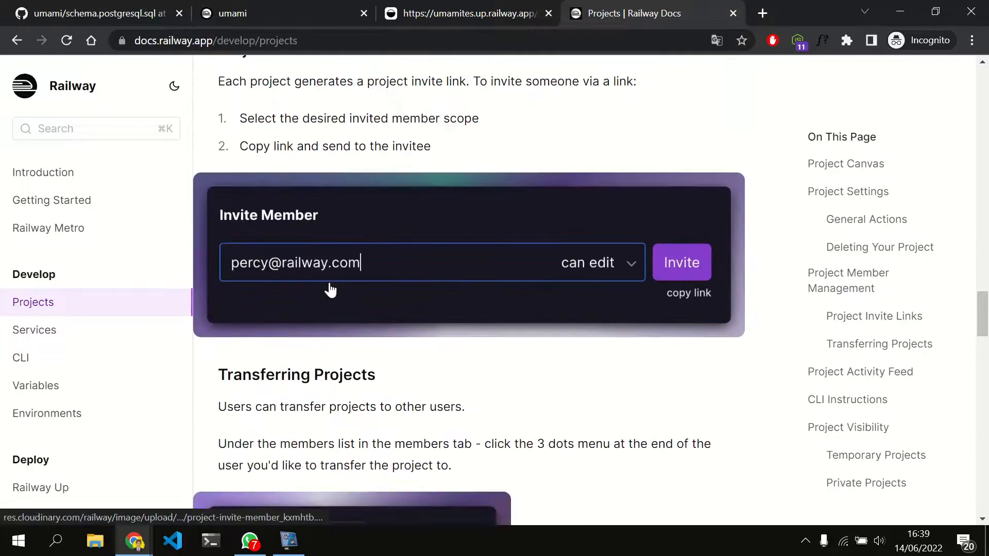
{"action": "scroll", "coordinate": [330, 283], "scroll_direction": "down", "scroll_amount": 20}
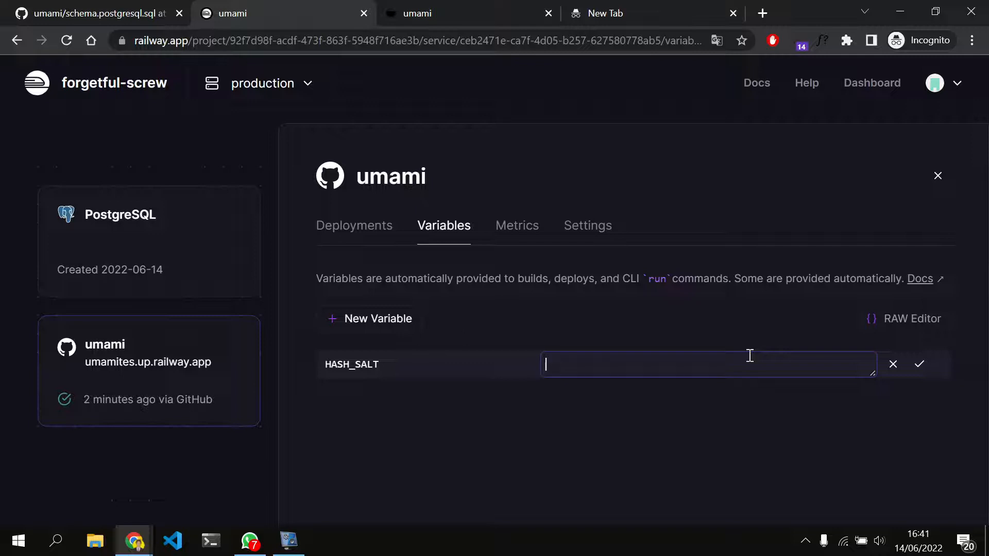
Generate a 32 character secret in the umami service's Railway project and save it as the HASH_SALT value
{"action": "key", "text": "ctrl+k"}
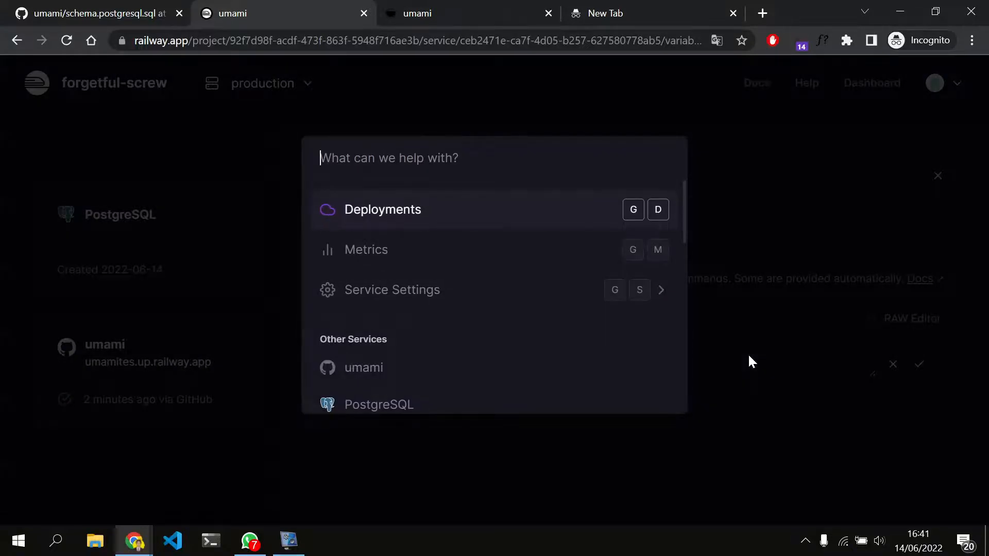
{"action": "type", "text": "genera"}
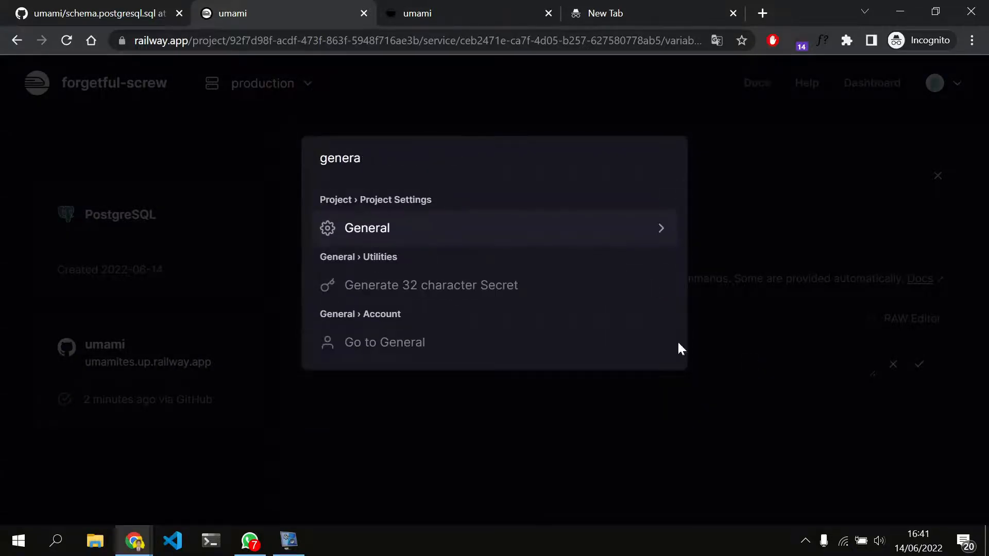
{"action": "left_click", "coordinate": [478, 292]}
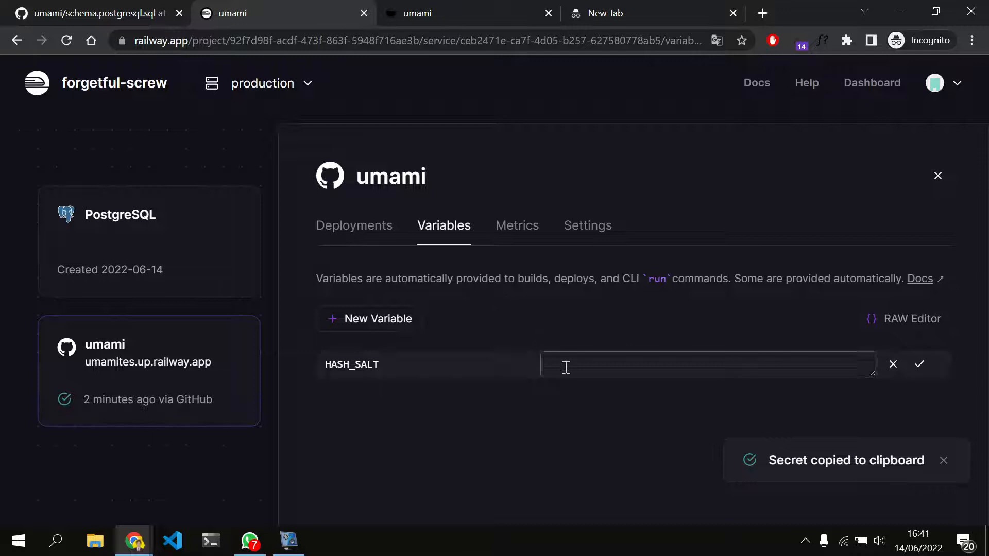
{"action": "left_click", "coordinate": [648, 367]}
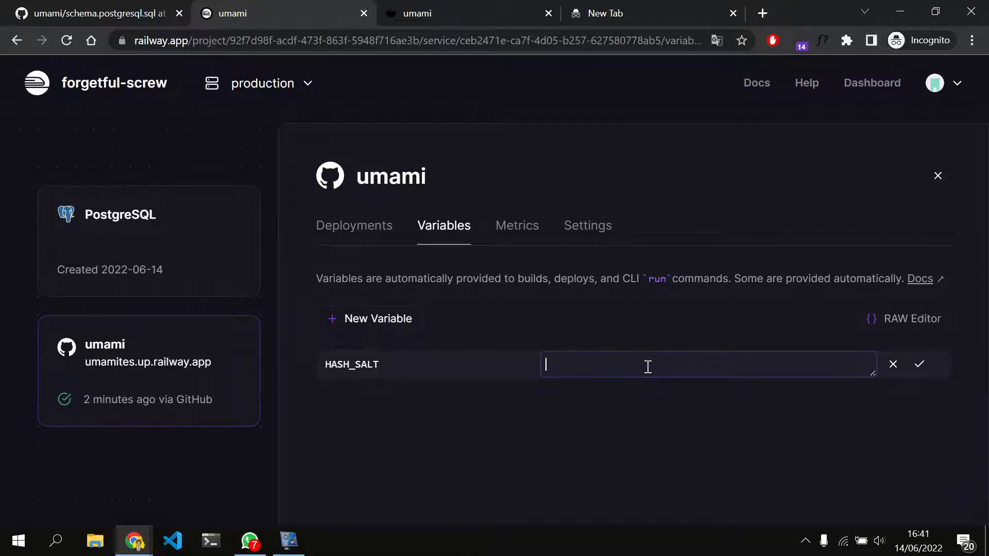
{"action": "key", "text": "ctrl+v"}
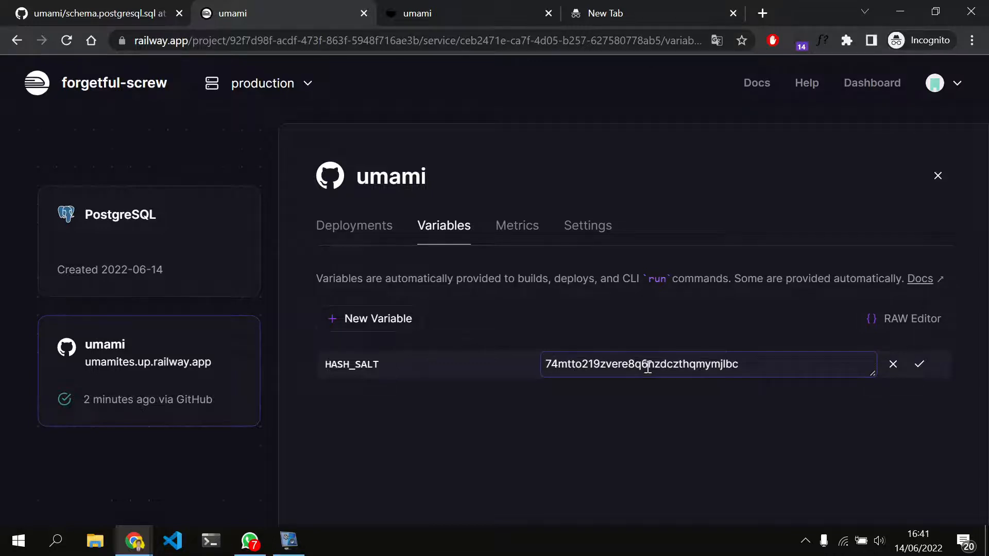
{"action": "left_click", "coordinate": [919, 366]}
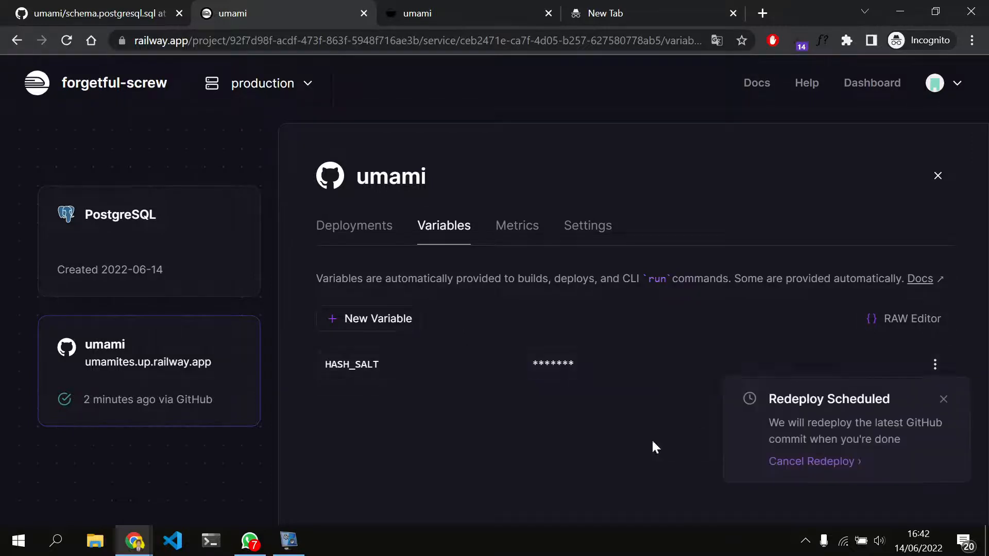
Add a PORT variable with the value 3000 to the umami service
{"action": "left_click", "coordinate": [368, 316]}
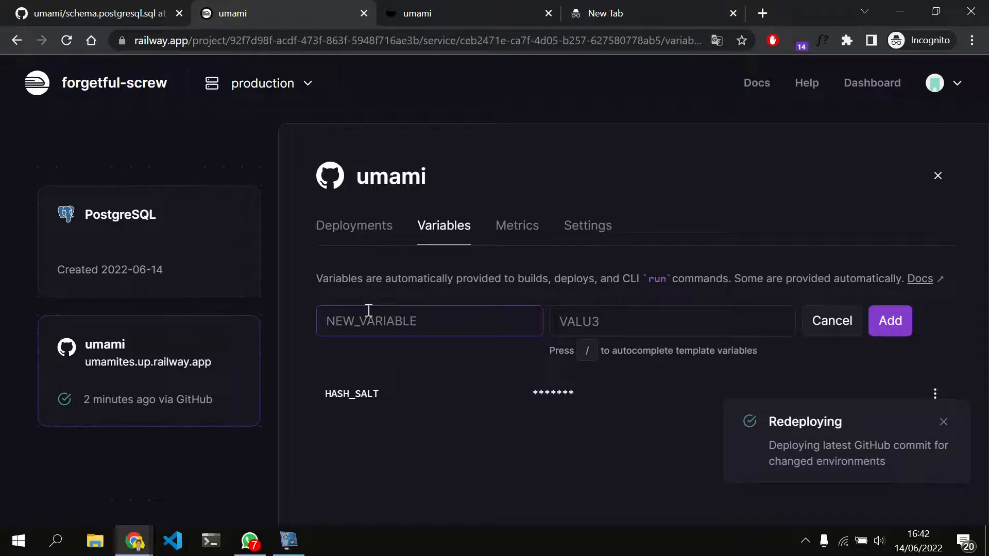
{"action": "type", "text": "POSRT"}
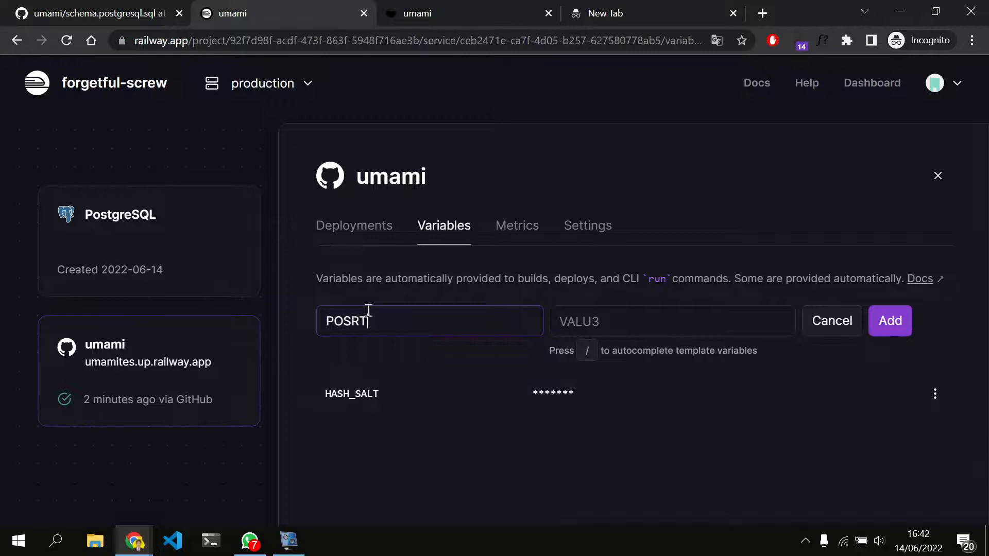
{"action": "key", "text": "BackSpace"}
{"action": "key", "text": "BackSpace"}
{"action": "key", "text": "BackSpace"}
{"action": "type", "text": "RT"}
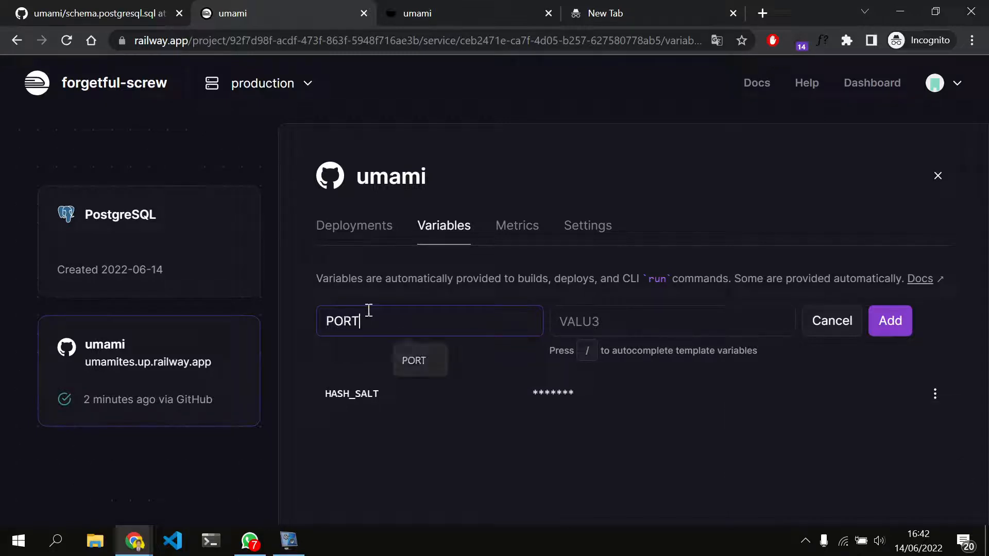
{"action": "left_click", "coordinate": [594, 317]}
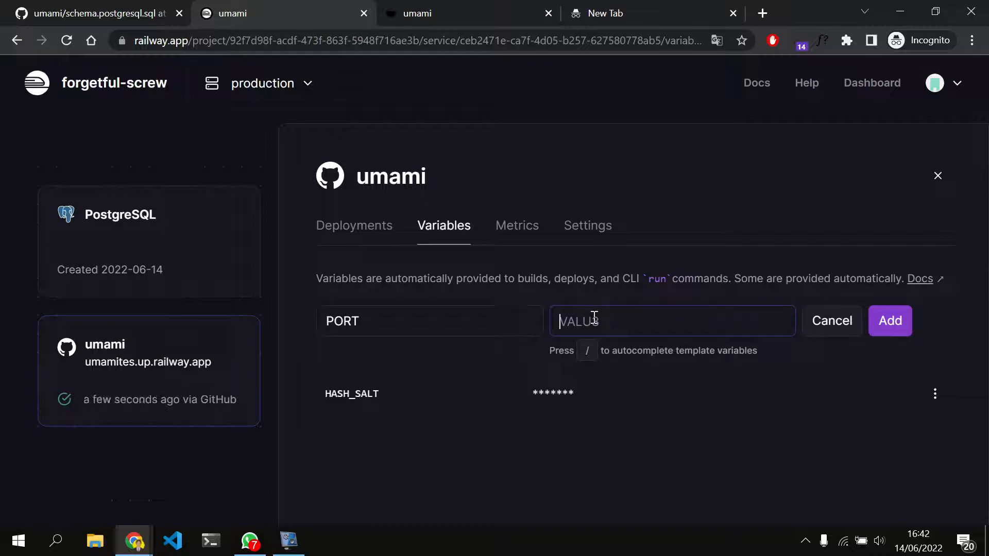
{"action": "type", "text": "3000"}
{"action": "left_click", "coordinate": [876, 321]}
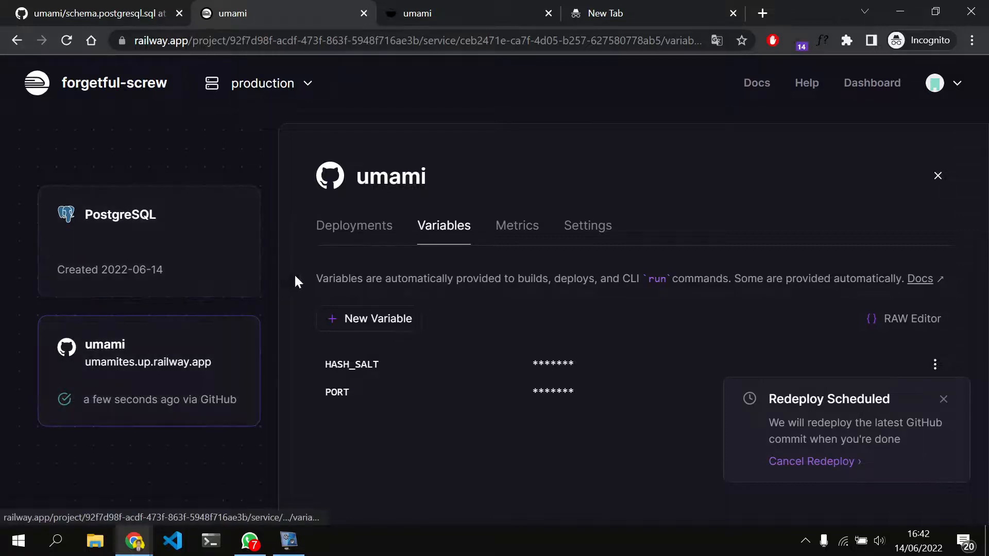
Open the umami service's newest deployment and visit its umamites.up.railway.app site
{"action": "left_click", "coordinate": [379, 241]}
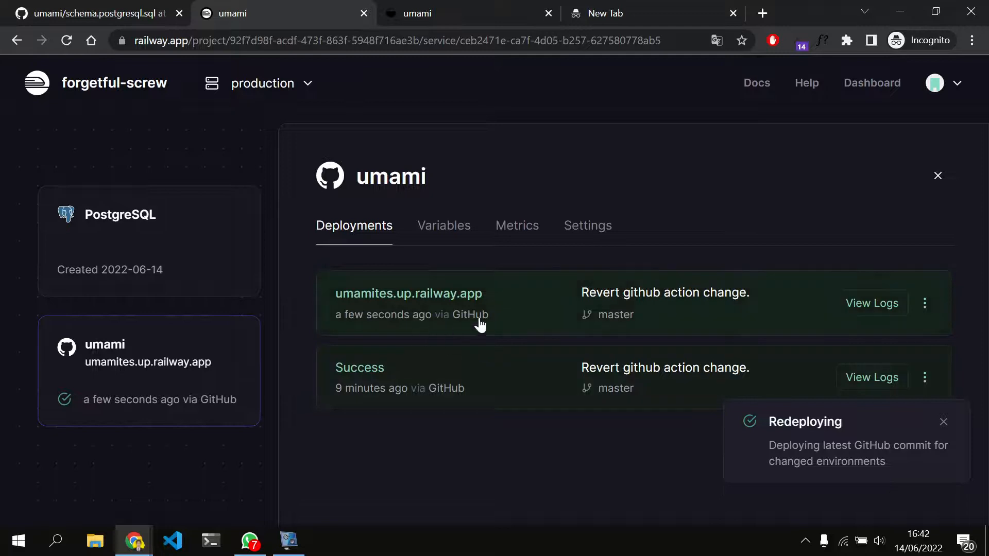
{"action": "left_click", "coordinate": [522, 317]}
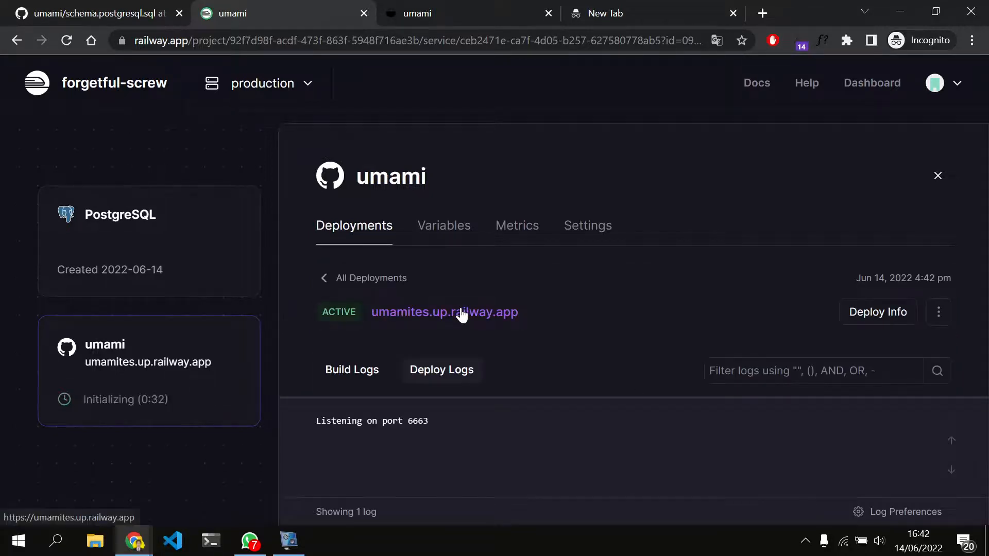
{"action": "left_click", "coordinate": [464, 312]}
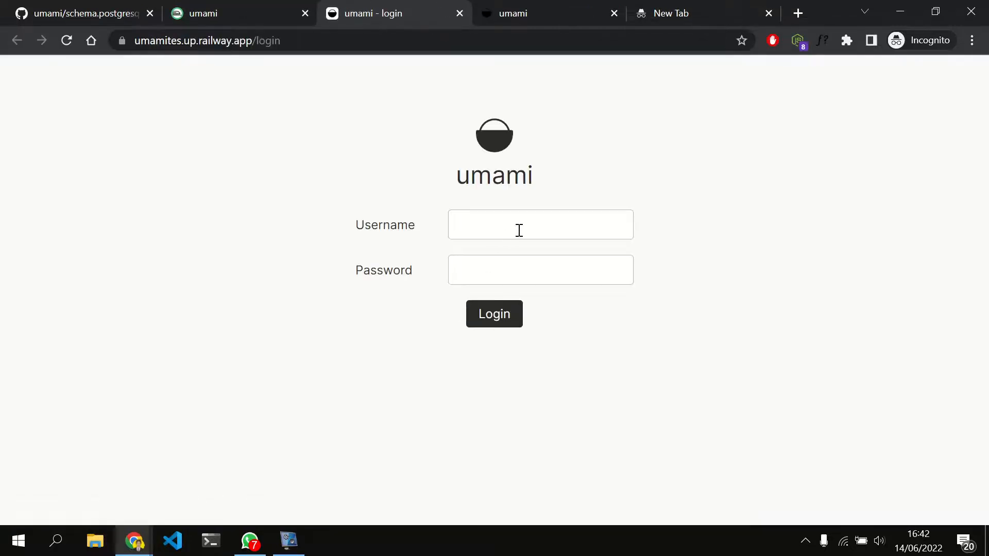
Close the Umami login page along with the leftover umami and empty browser tabs
{"action": "left_click", "coordinate": [519, 231]}
{"action": "left_click", "coordinate": [614, 13]}
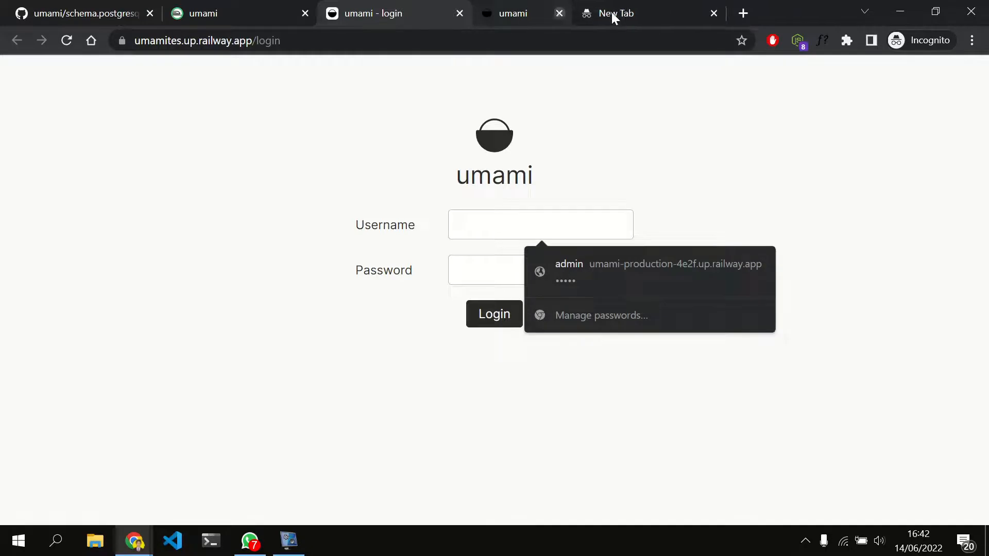
{"action": "left_click", "coordinate": [613, 13]}
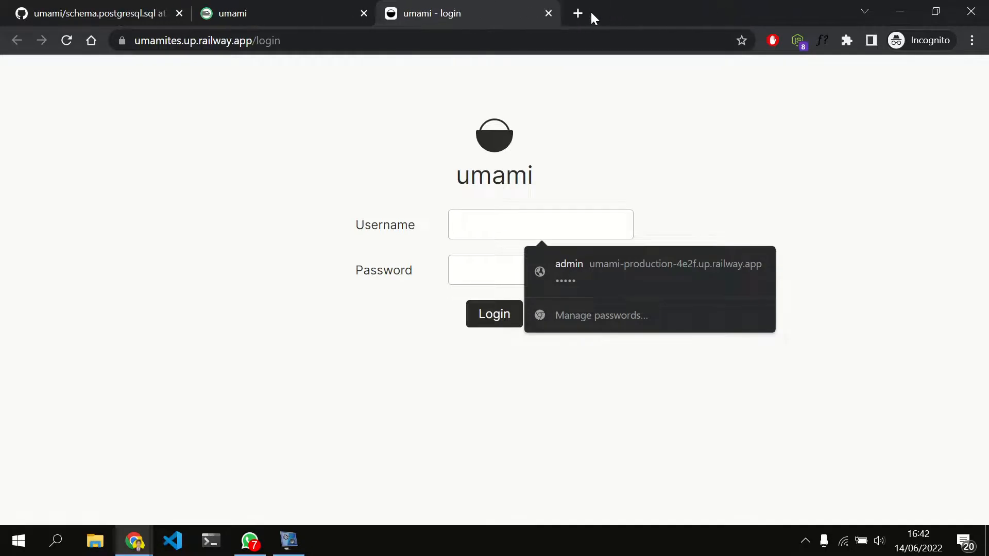
{"action": "left_click", "coordinate": [547, 12]}
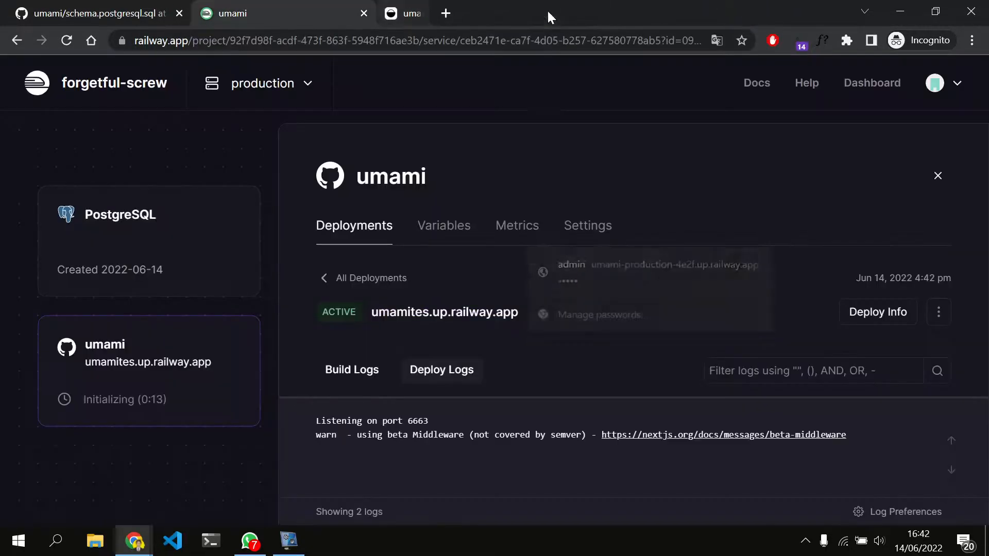
Reopen umamites.up.railway.app from the deployment and try to log in to Umami as admin with the account password
{"action": "left_click", "coordinate": [462, 314]}
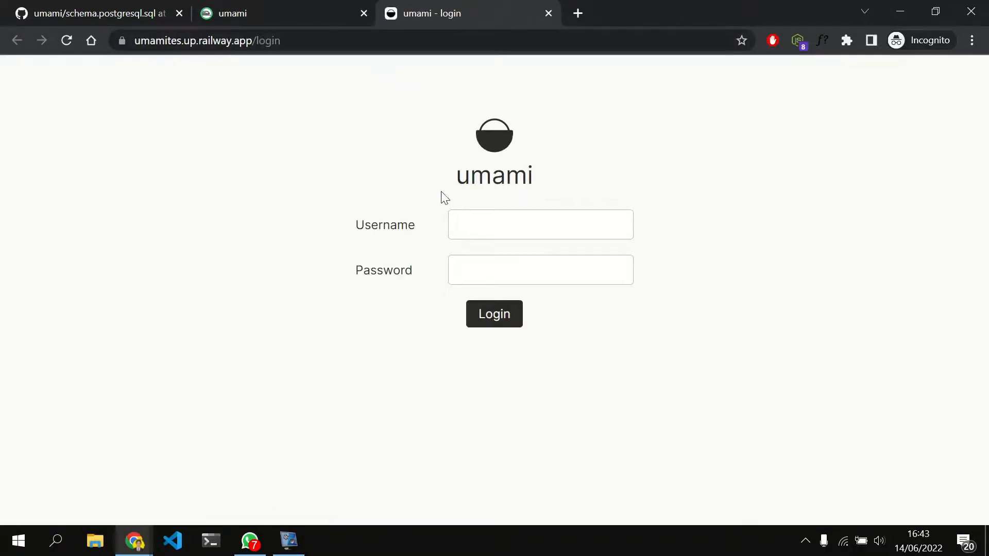
{"action": "left_click", "coordinate": [505, 225]}
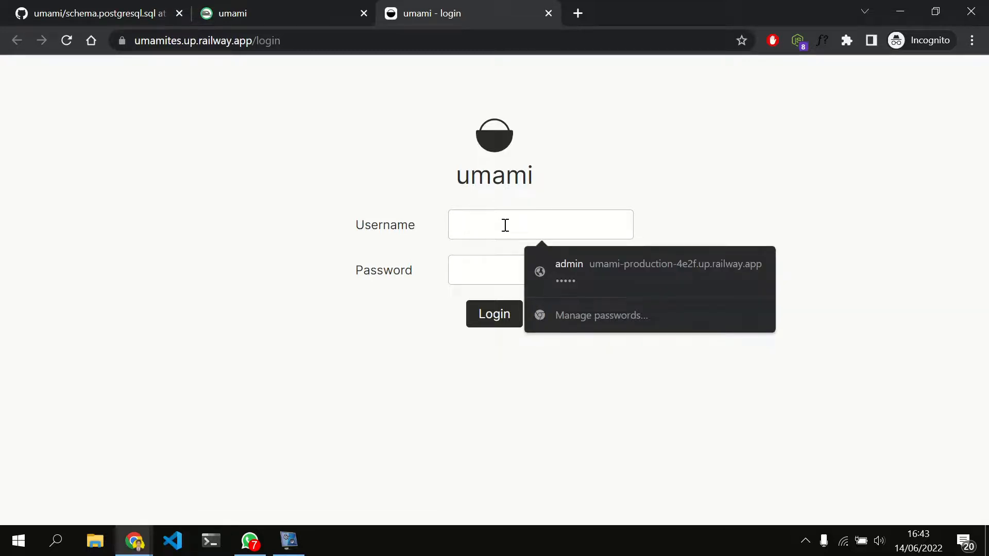
{"action": "left_click", "coordinate": [496, 274]}
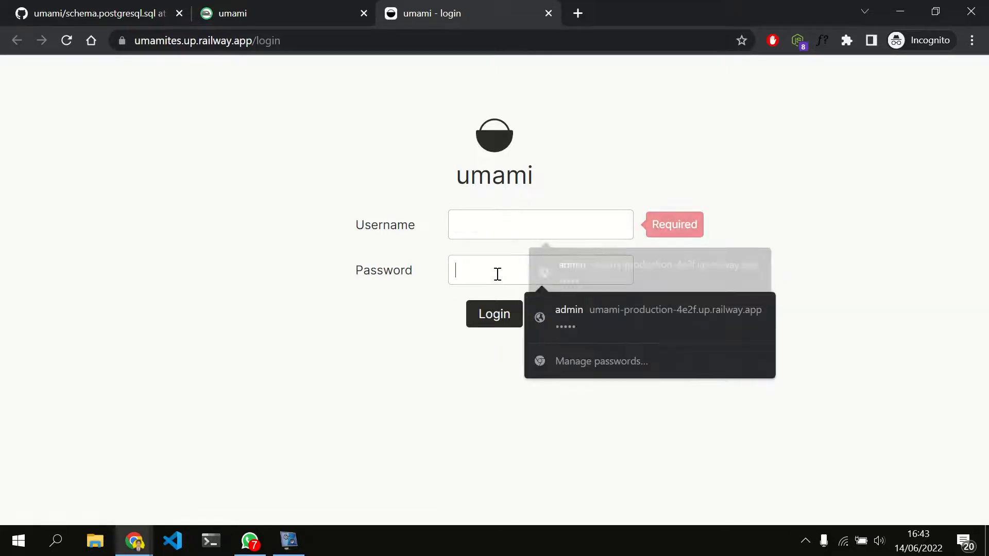
{"action": "left_click", "coordinate": [461, 225]}
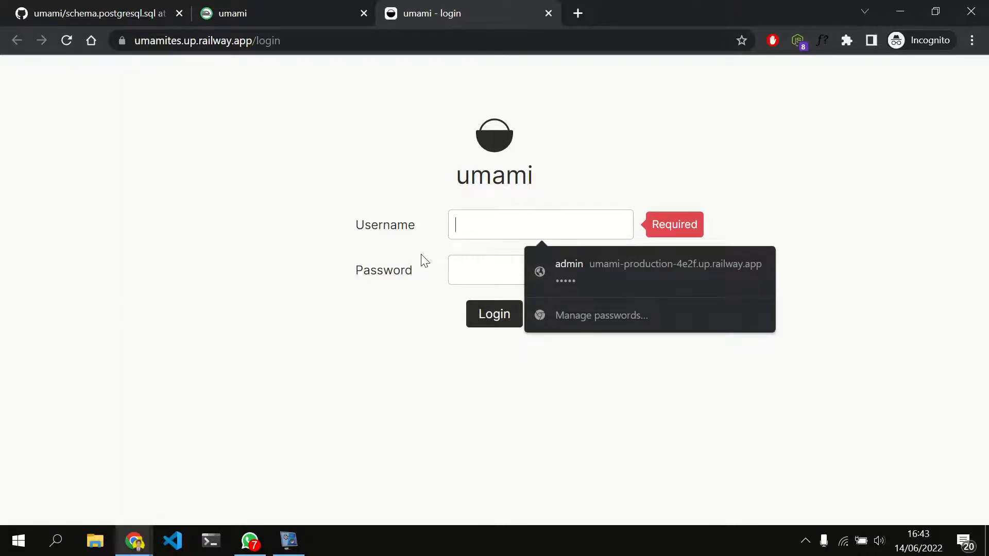
{"action": "type", "text": "admin"}
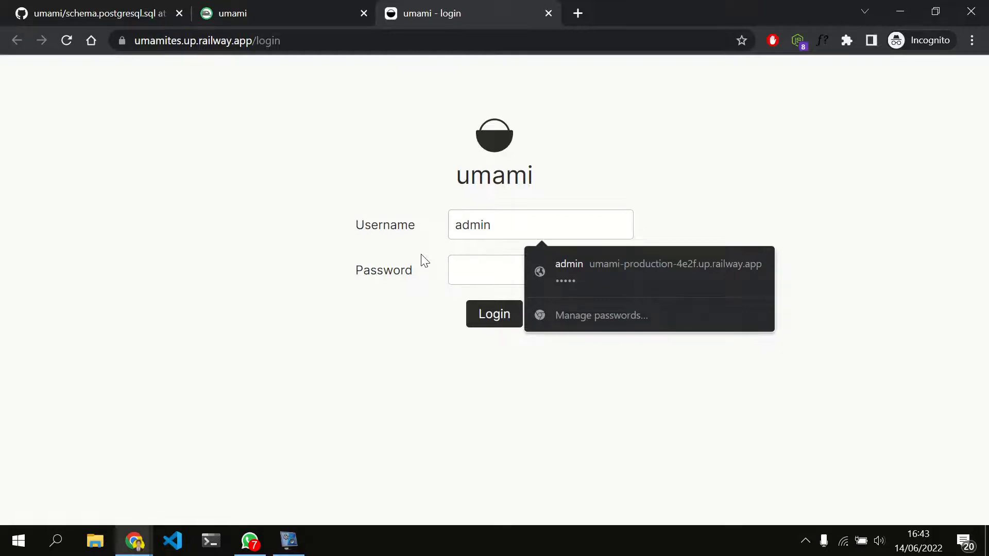
{"action": "left_click", "coordinate": [472, 270]}
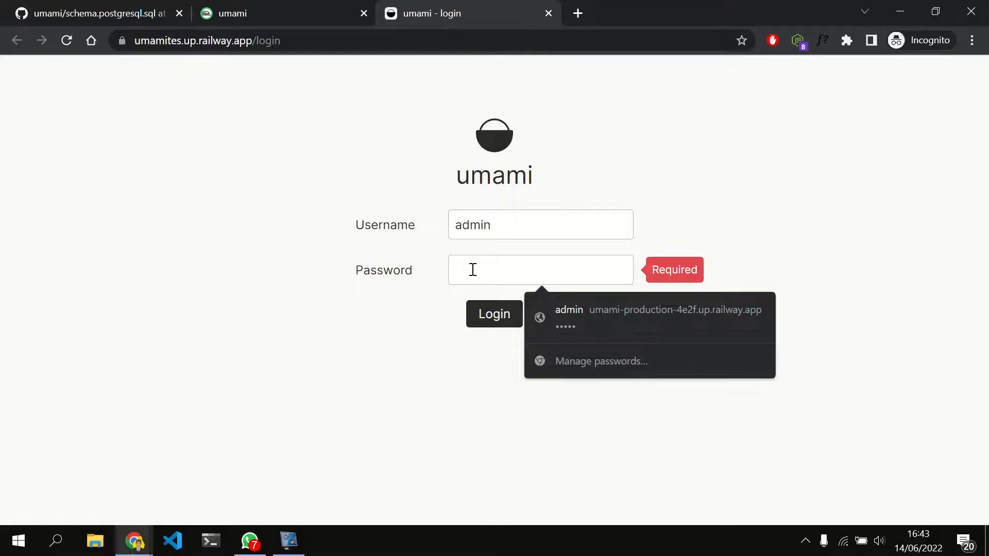
{"action": "type", "text": "umami"}
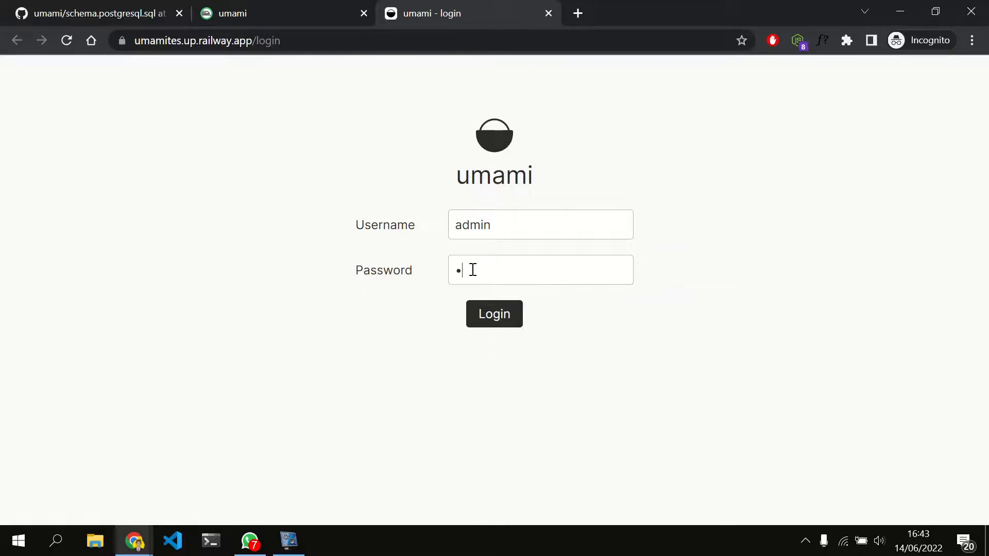
{"action": "left_click", "coordinate": [505, 321]}
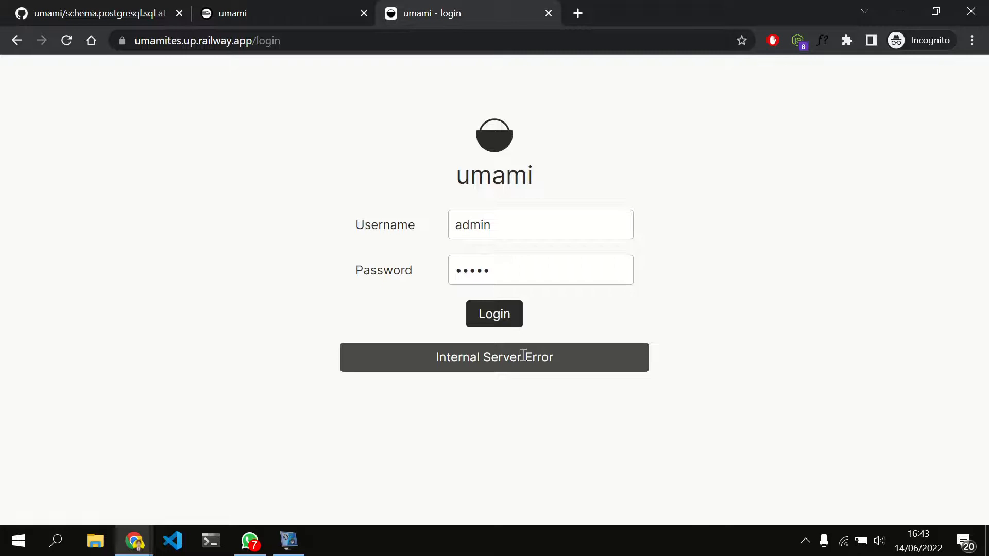
Return to the Railway project and open the PostgreSQL database's query editor for entering SQL
{"action": "left_click", "coordinate": [262, 7]}
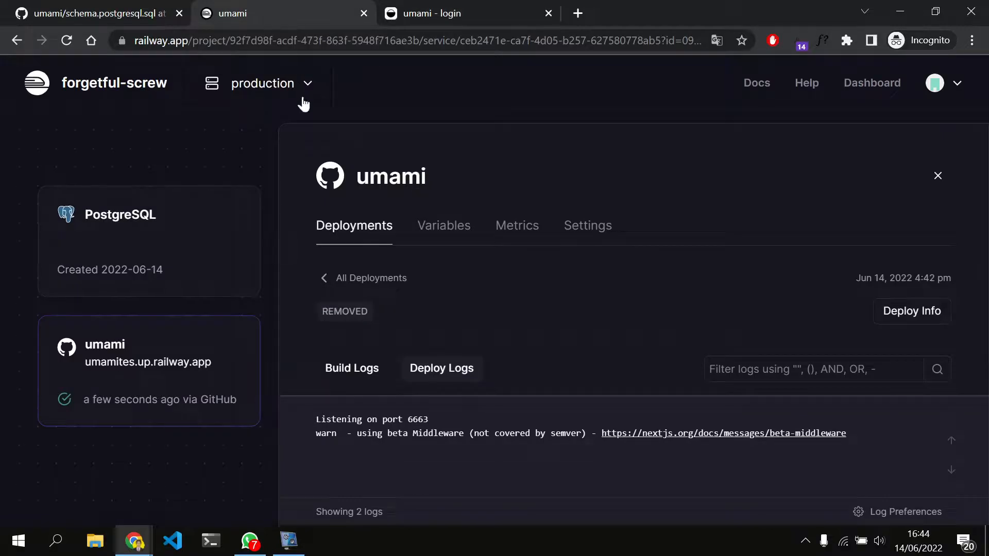
{"action": "left_click", "coordinate": [171, 221]}
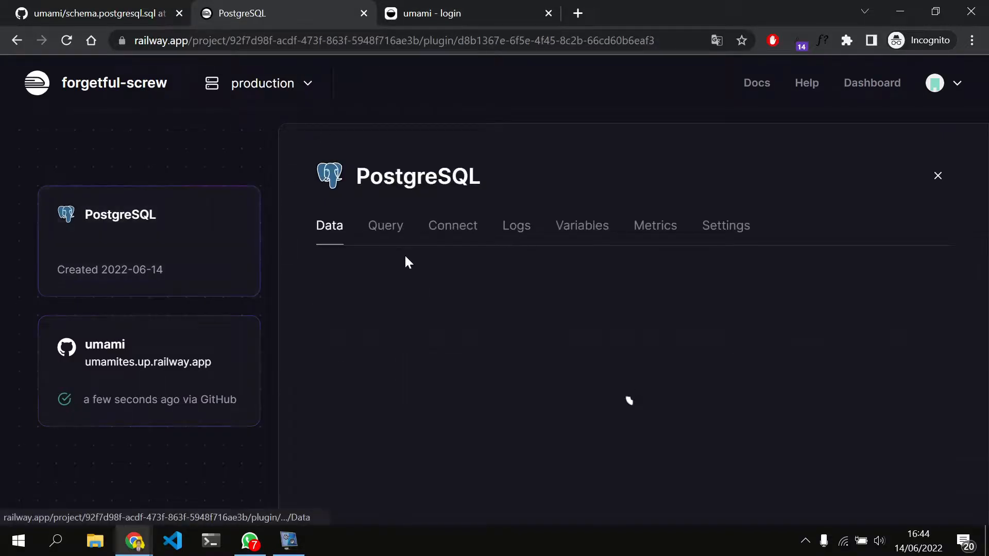
{"action": "left_click", "coordinate": [390, 233]}
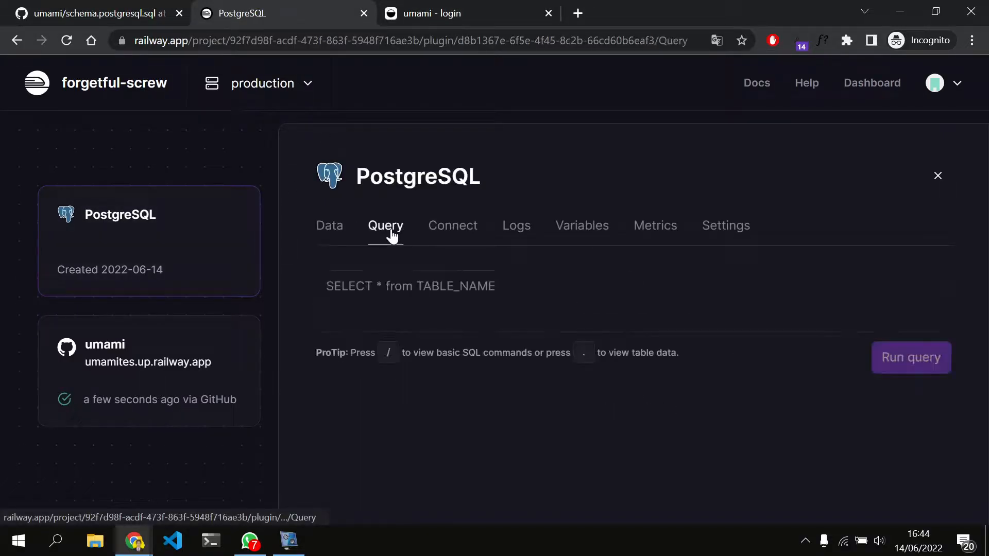
{"action": "left_click", "coordinate": [446, 317]}
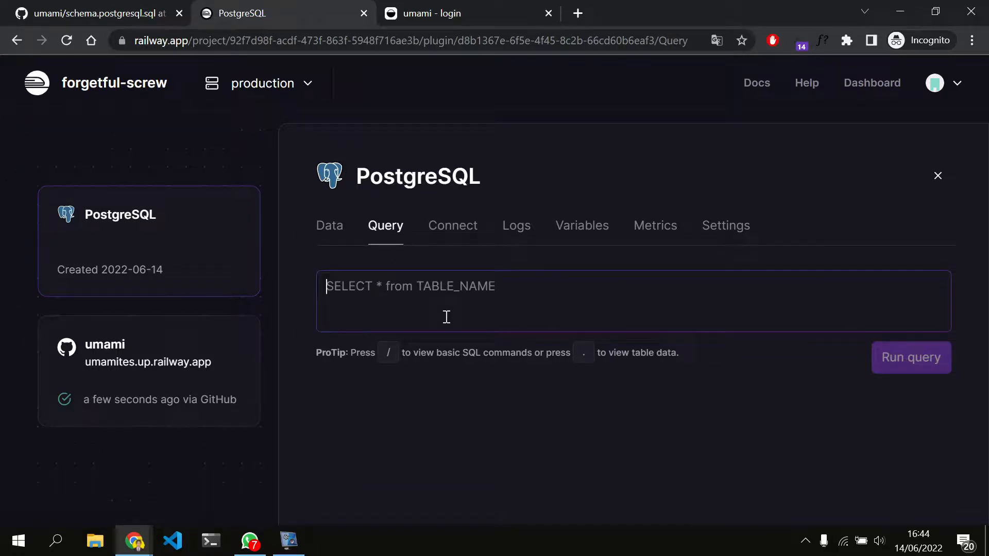
Open schema.postgresql.sql from the sql folder of the forked umami repository on GitHub and look over the script
{"action": "left_click", "coordinate": [119, 5]}
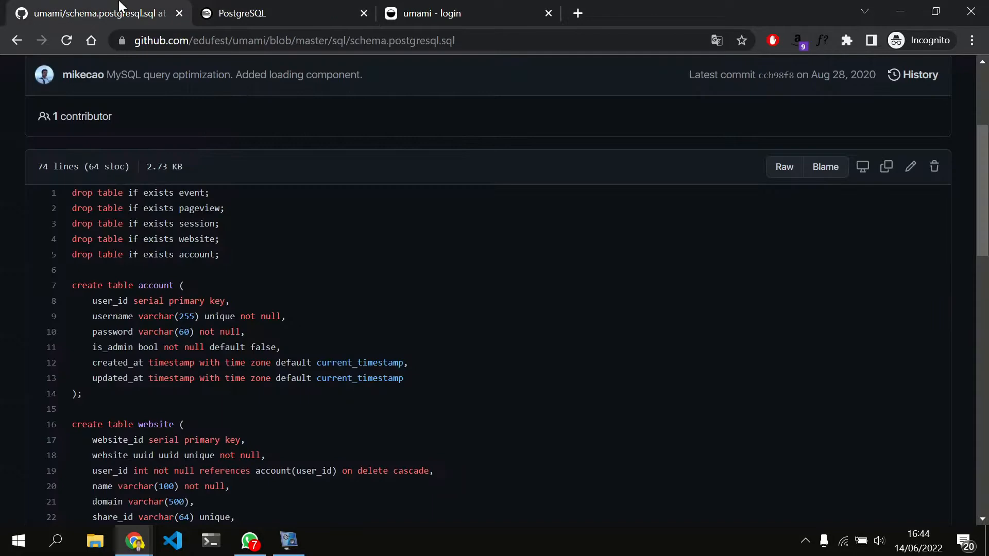
{"action": "scroll", "coordinate": [160, 203], "scroll_direction": "up", "scroll_amount": 4}
{"action": "left_click", "coordinate": [128, 132]}
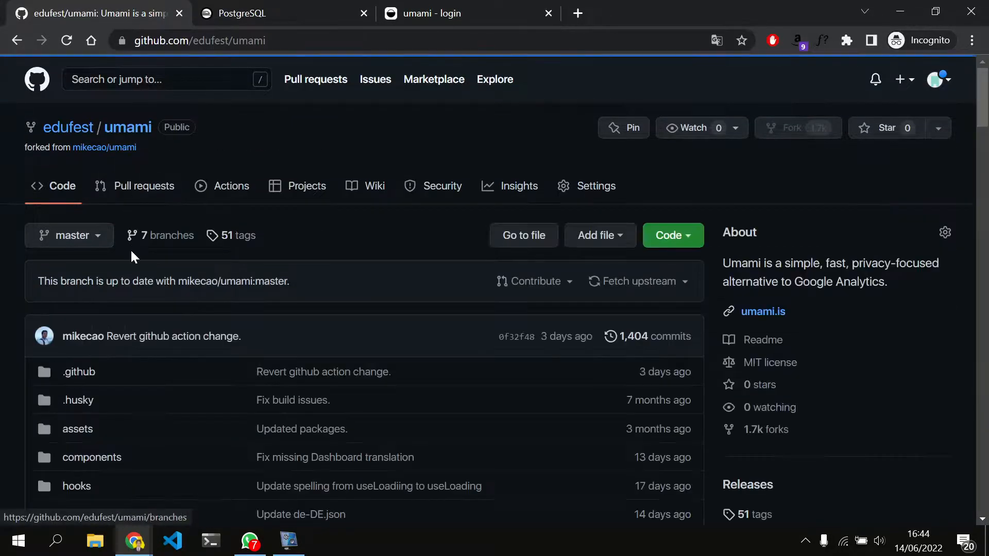
{"action": "scroll", "coordinate": [132, 255], "scroll_direction": "down", "scroll_amount": 7}
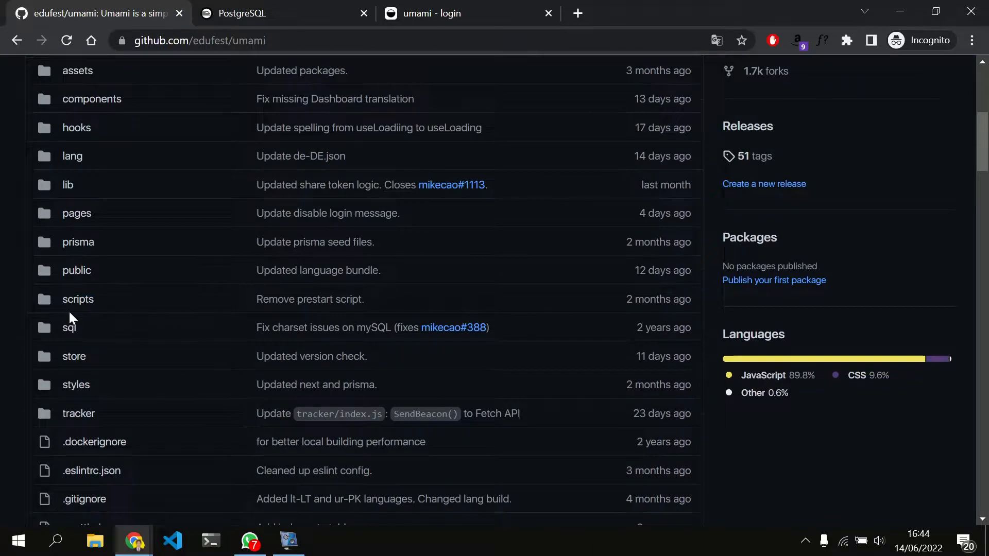
{"action": "left_click", "coordinate": [69, 329]}
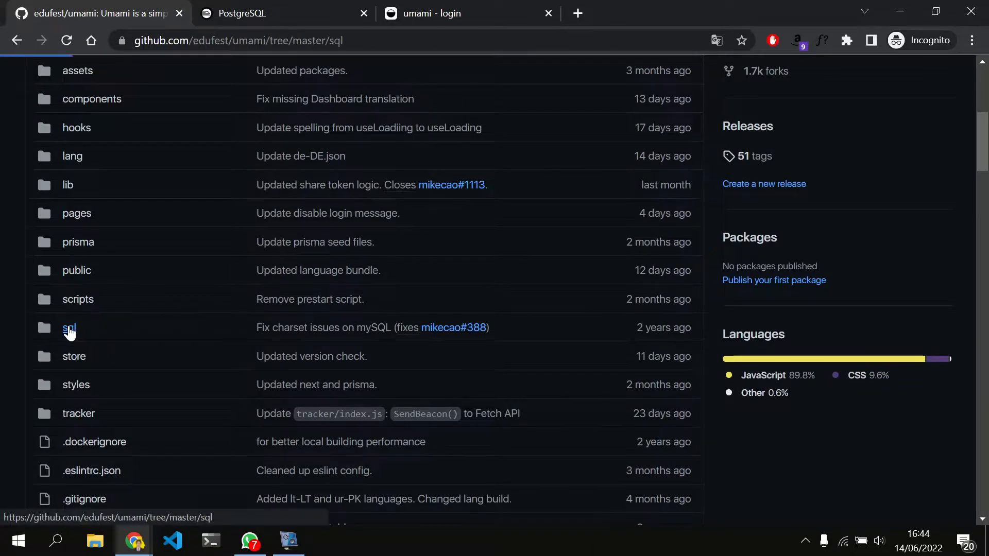
{"action": "scroll", "coordinate": [69, 325], "scroll_direction": "down", "scroll_amount": 1}
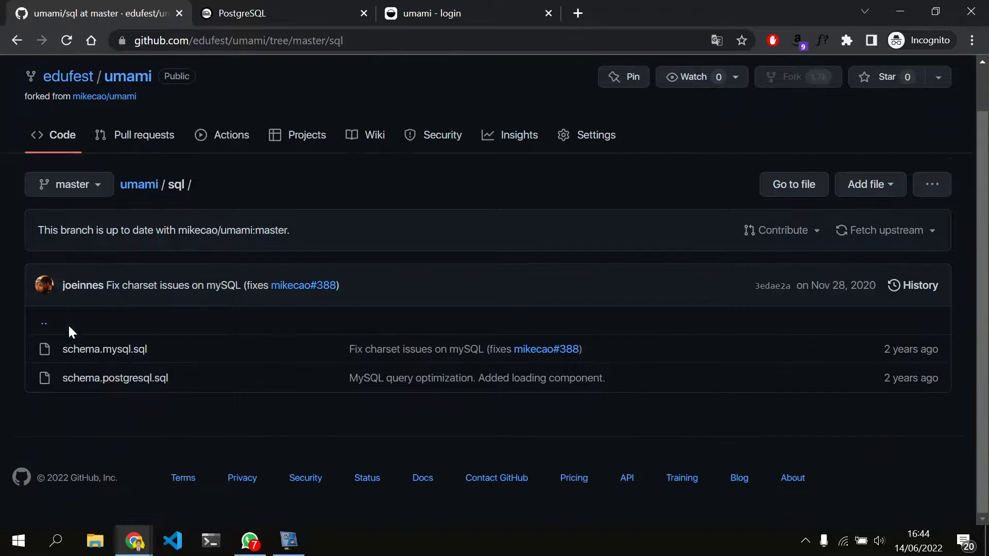
{"action": "left_click", "coordinate": [149, 379]}
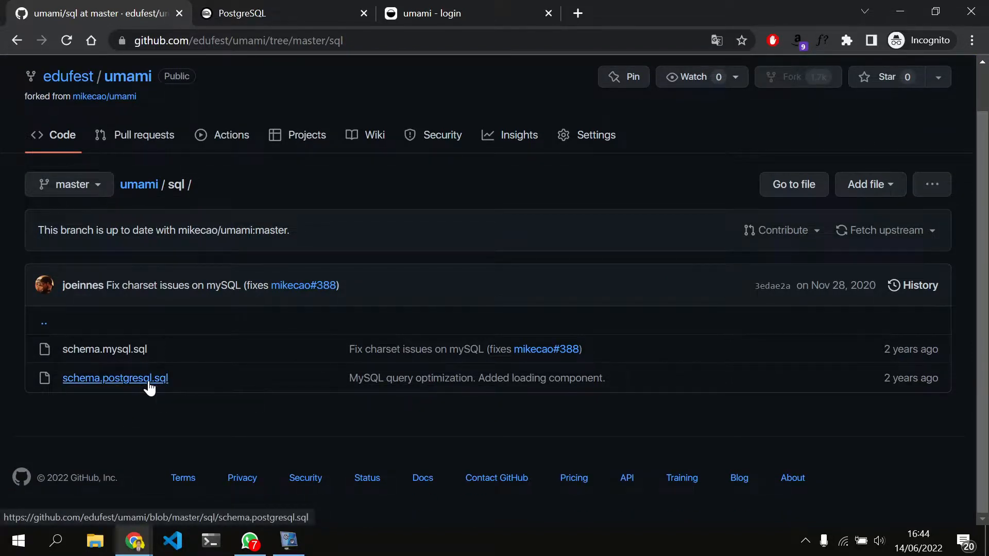
{"action": "scroll", "coordinate": [144, 363], "scroll_direction": "down", "scroll_amount": 6}
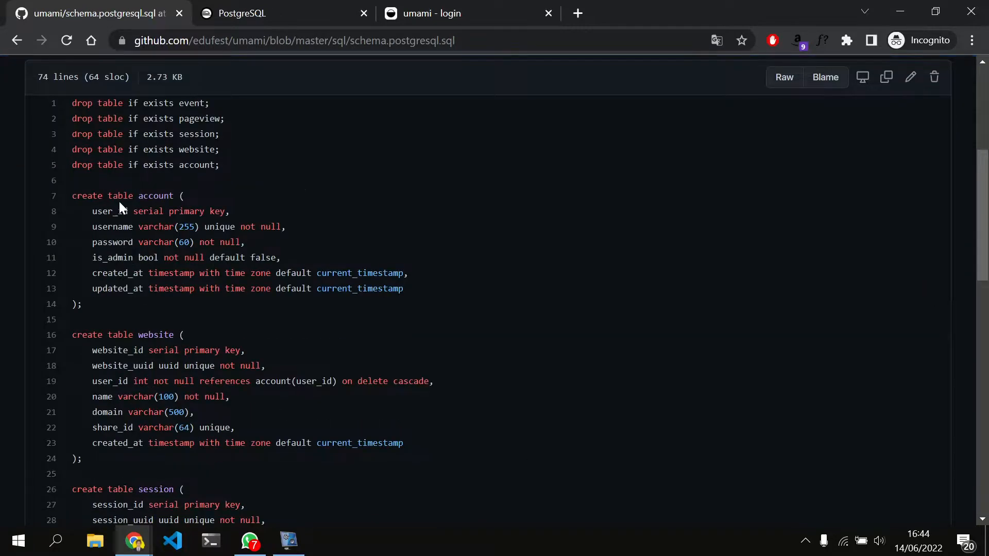
{"action": "scroll", "coordinate": [119, 200], "scroll_direction": "up", "scroll_amount": 2}
Copy the entire schema.postgresql.sql script into the Railway PostgreSQL query editor and check it through to its last line
{"action": "left_click_drag", "start_coordinate": [68, 190], "coordinate": [787, 399]}
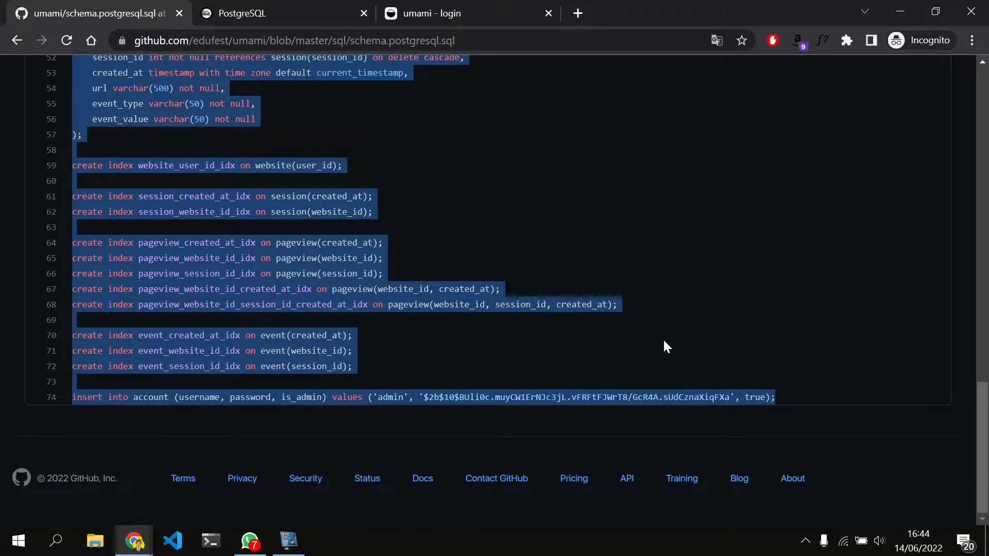
{"action": "scroll", "coordinate": [664, 341], "scroll_direction": "up", "scroll_amount": 20}
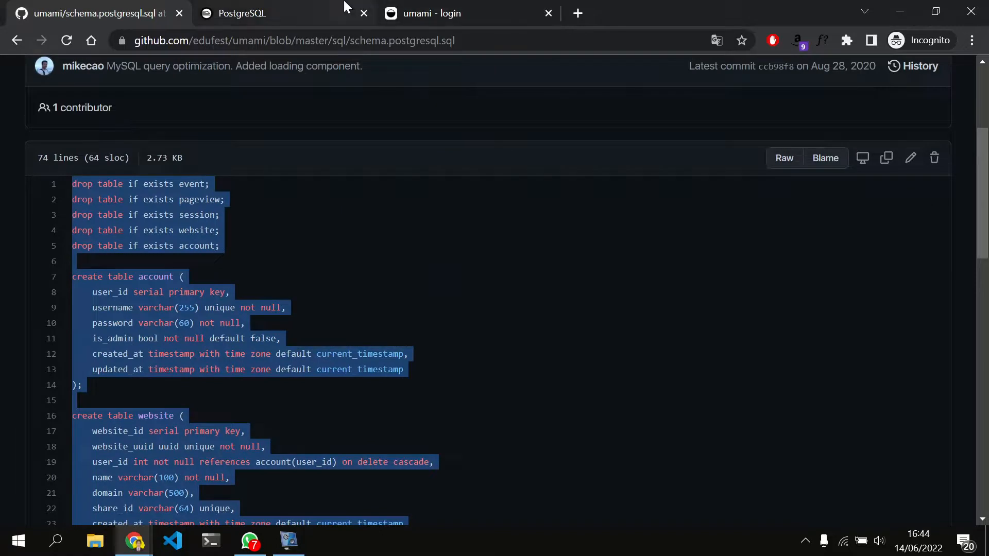
{"action": "left_click", "coordinate": [346, 16]}
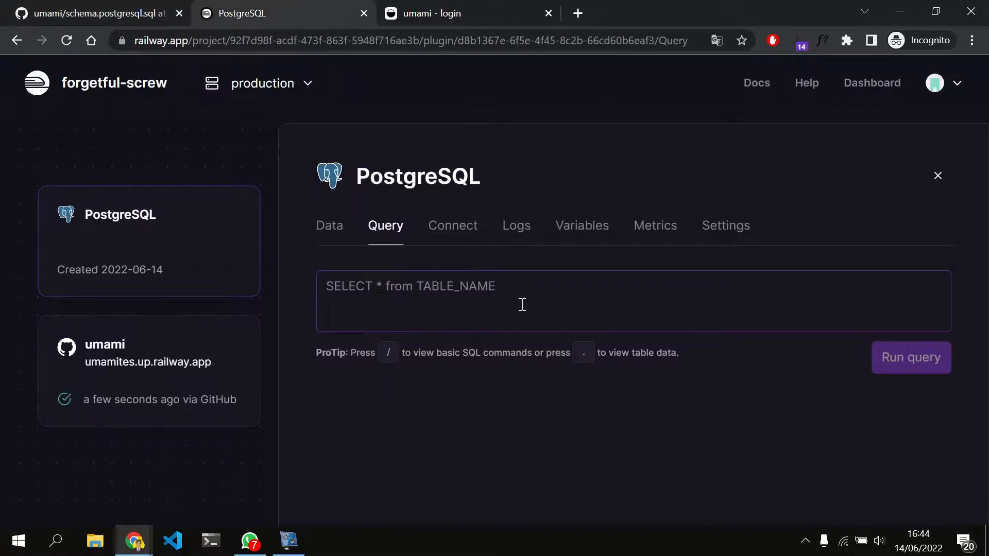
{"action": "key", "text": "ctrl+v"}
{"action": "scroll", "coordinate": [522, 304], "scroll_direction": "down", "scroll_amount": 20}
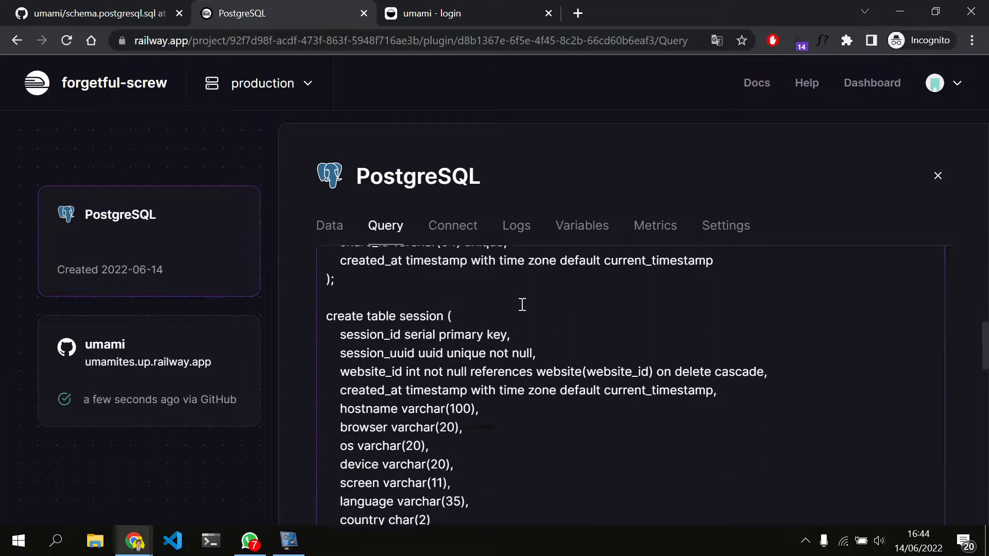
{"action": "scroll", "coordinate": [522, 304], "scroll_direction": "down", "scroll_amount": 3}
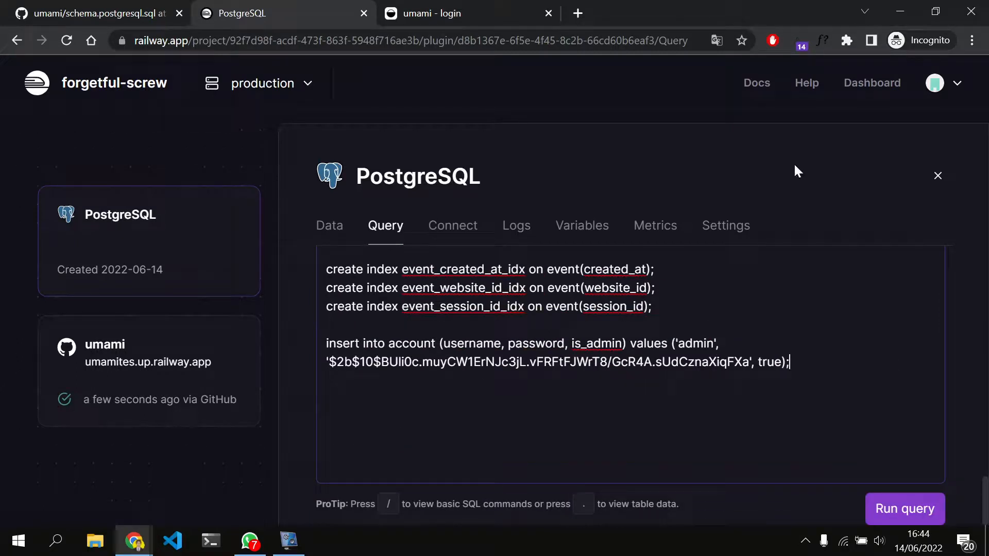
Run the schema script against the PostgreSQL database and display the database's tables
{"action": "left_click", "coordinate": [915, 513]}
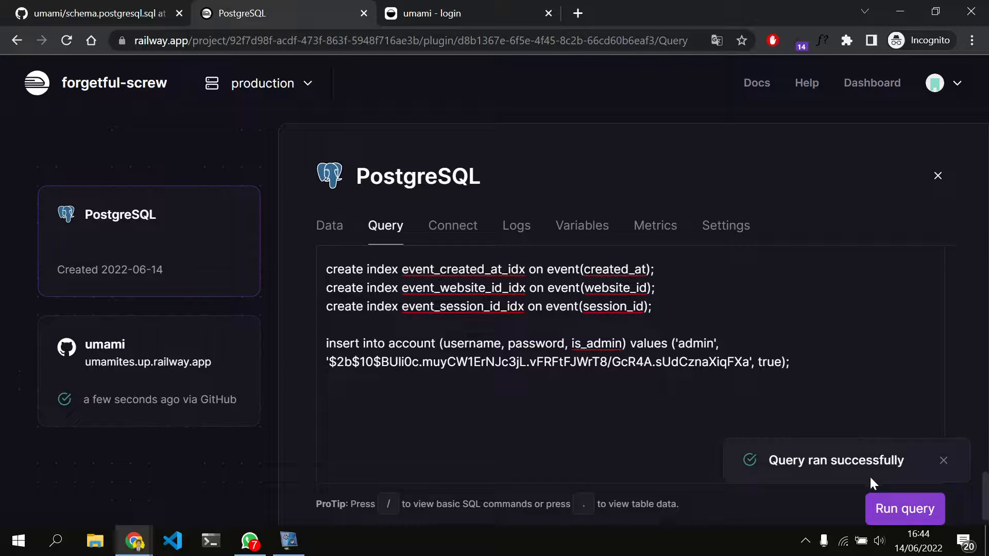
{"action": "left_click", "coordinate": [336, 230]}
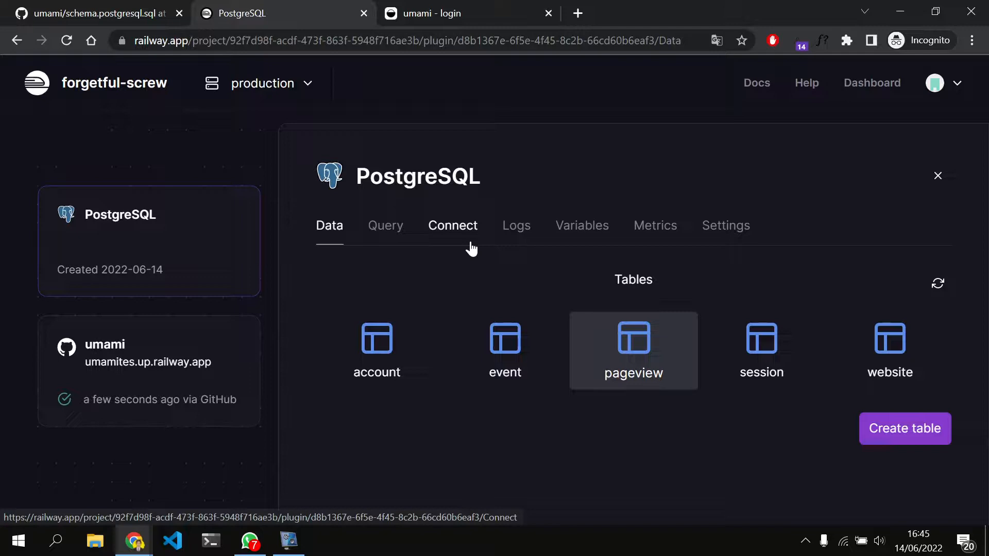
Close the old login page, reopen umamites.up.railway.app from the umami service's deployment, and log in as admin with the account password
{"action": "left_click", "coordinate": [549, 14]}
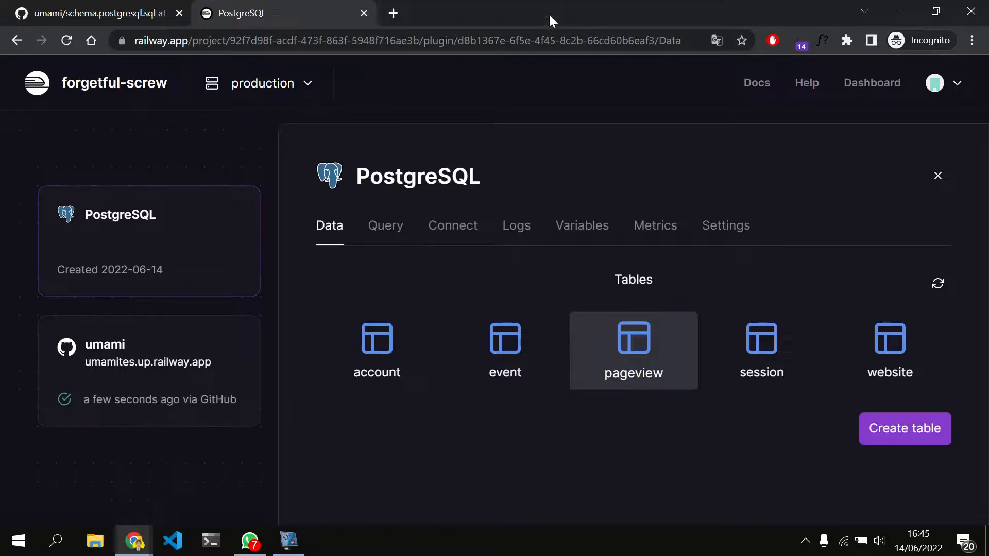
{"action": "left_click", "coordinate": [130, 344]}
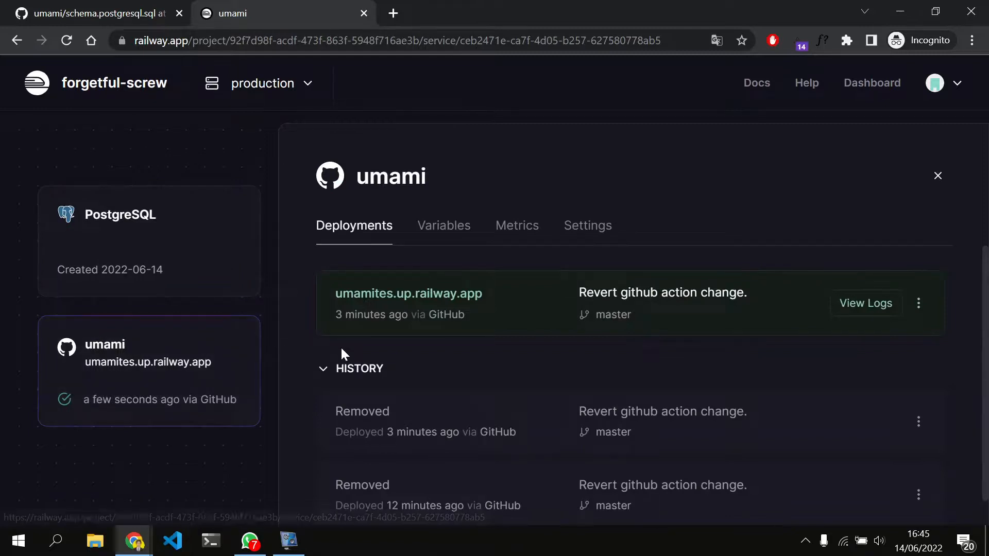
{"action": "left_click", "coordinate": [441, 304]}
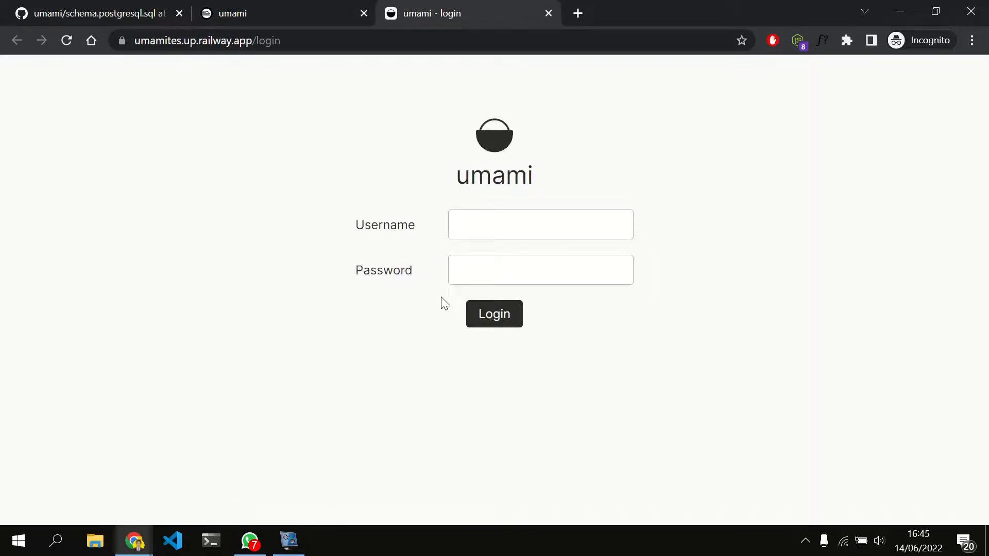
{"action": "left_click", "coordinate": [539, 222]}
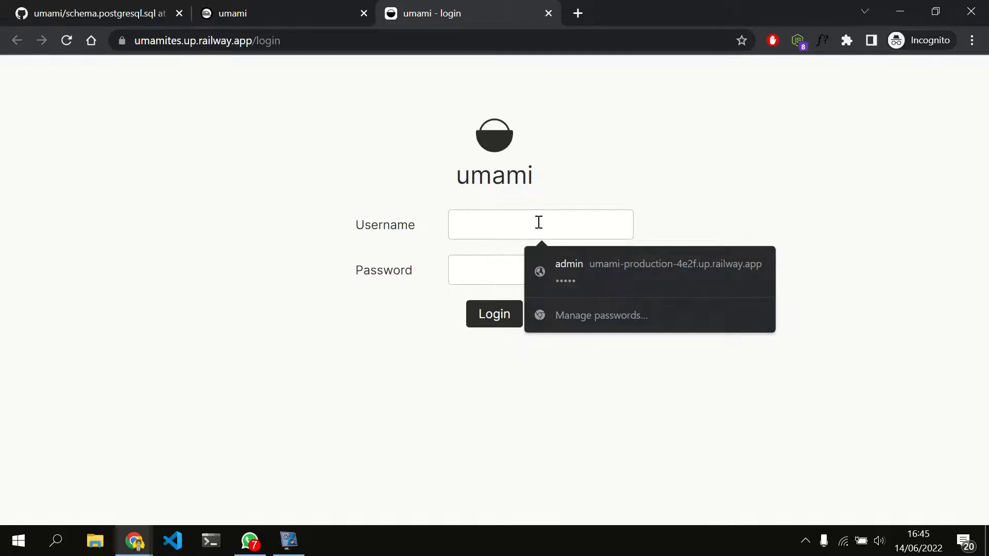
{"action": "type", "text": "admin"}
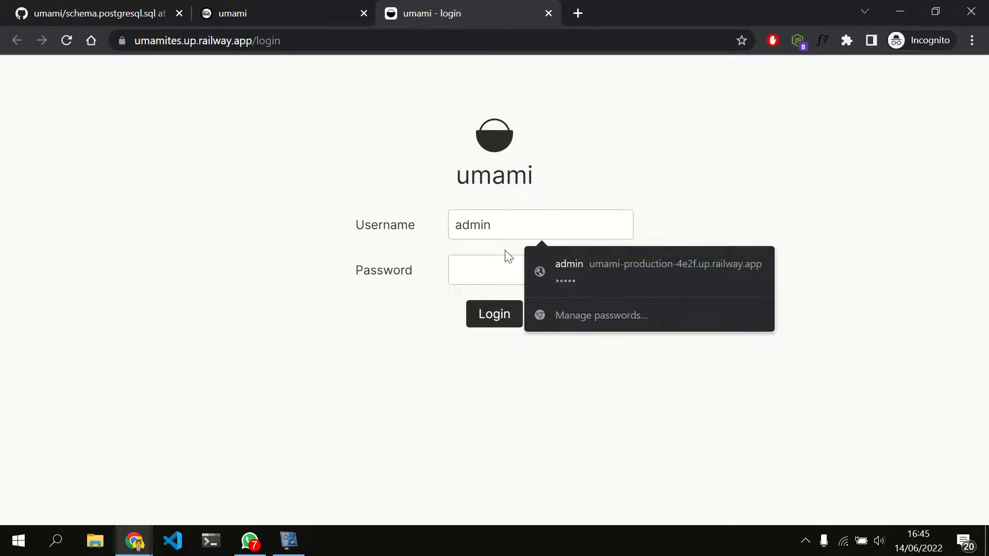
{"action": "left_click", "coordinate": [473, 277]}
{"action": "type", "text": "umami"}
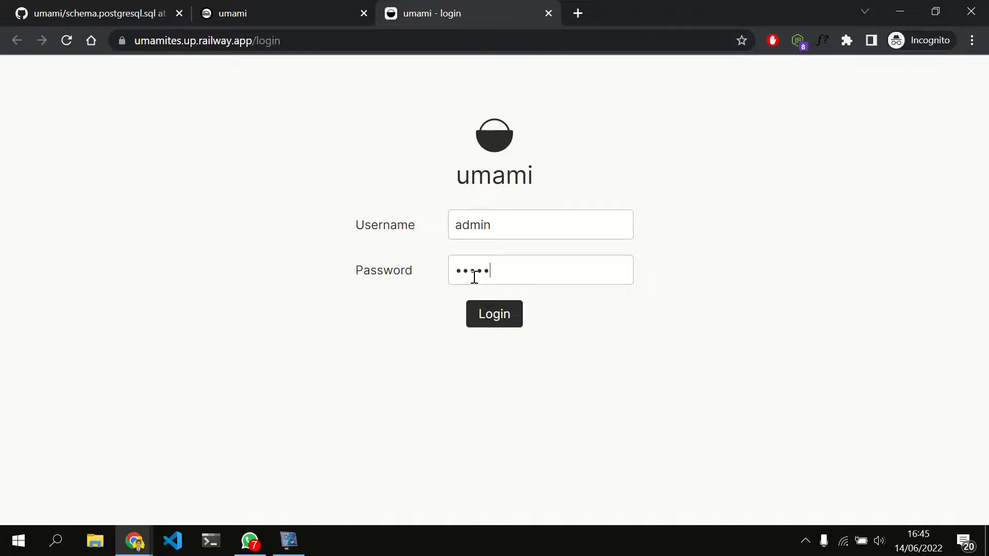
{"action": "left_click", "coordinate": [498, 316]}
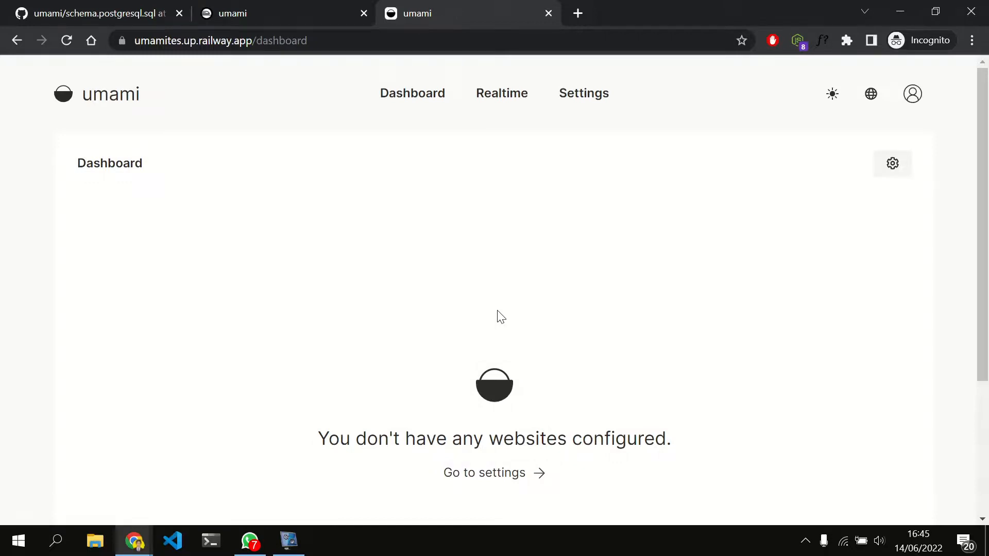
Look over Umami's Dashboard and Realtime pages and the dashboard's display options
{"action": "scroll", "coordinate": [498, 316], "scroll_direction": "down", "scroll_amount": 3}
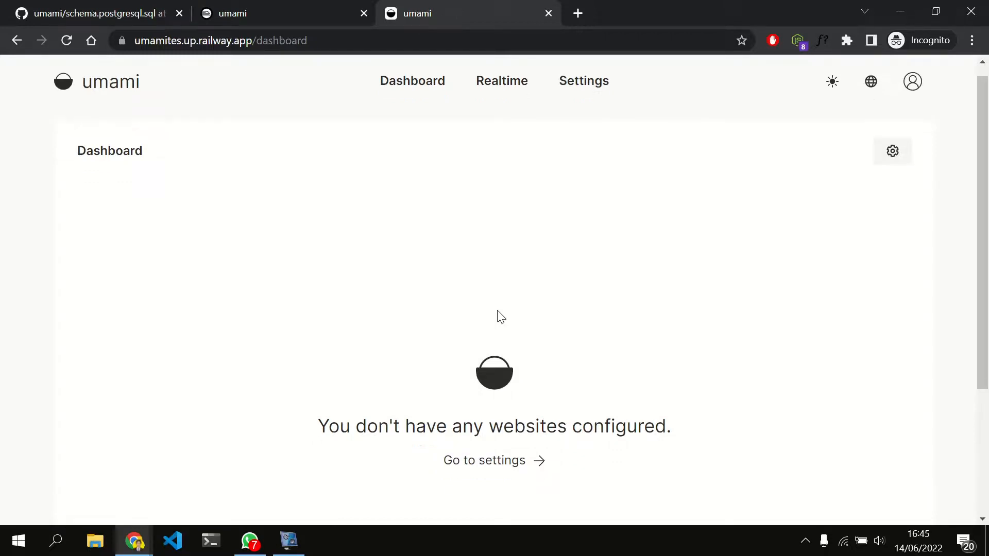
{"action": "scroll", "coordinate": [498, 317], "scroll_direction": "up", "scroll_amount": 3}
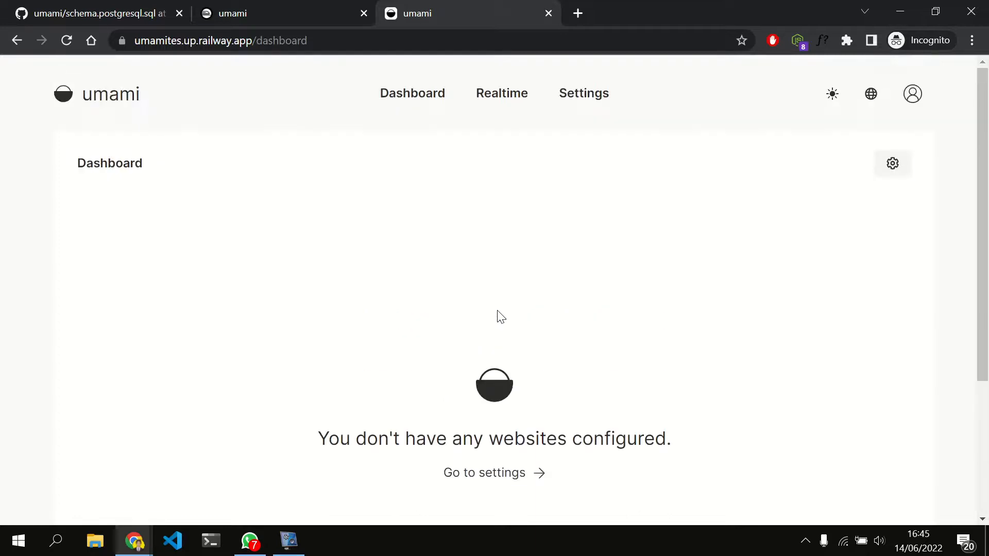
{"action": "left_click", "coordinate": [481, 99]}
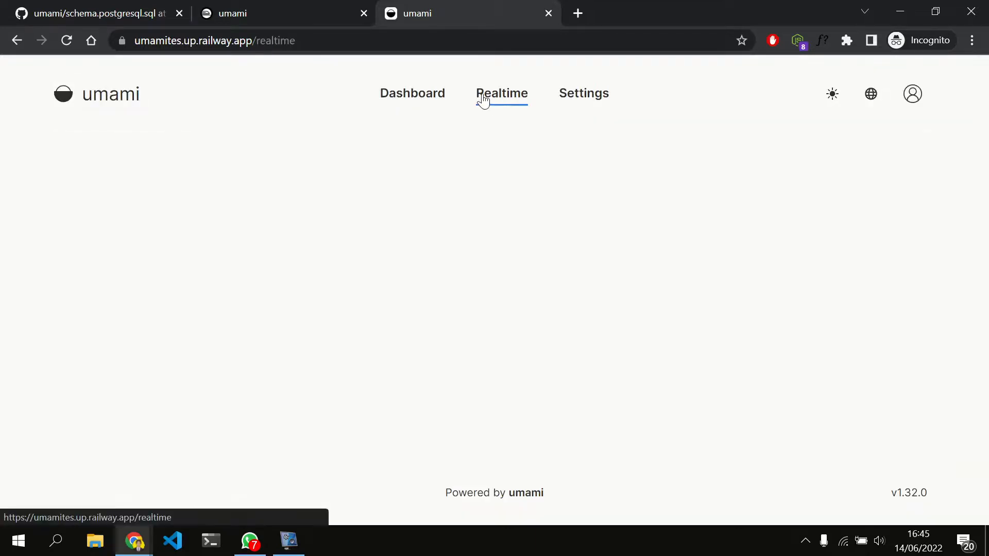
{"action": "left_click", "coordinate": [421, 98]}
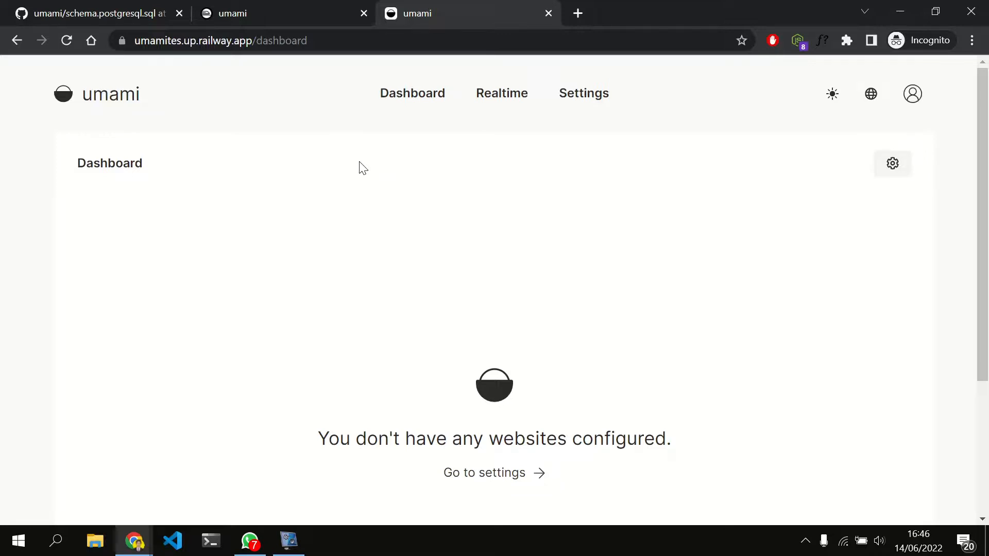
{"action": "scroll", "coordinate": [363, 168], "scroll_direction": "down", "scroll_amount": 4}
{"action": "scroll", "coordinate": [363, 168], "scroll_direction": "up", "scroll_amount": 4}
{"action": "left_click", "coordinate": [887, 166]}
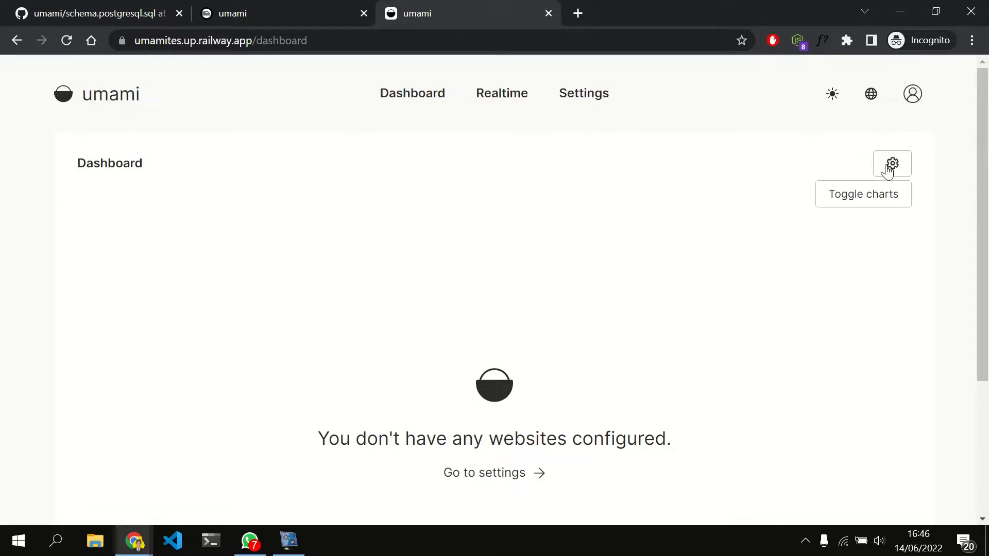
Start adding a website in Umami's settings and name it websiteku
{"action": "left_click", "coordinate": [610, 93]}
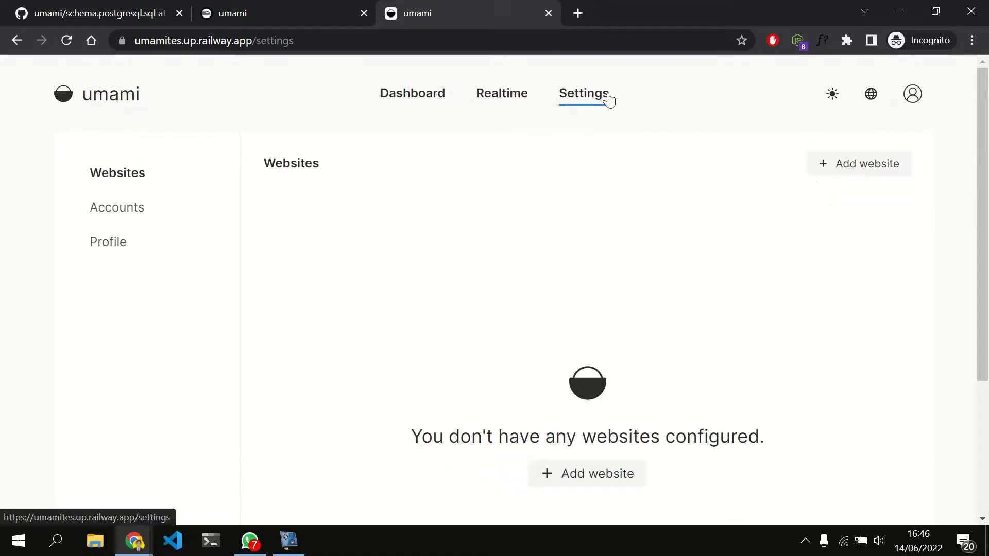
{"action": "left_click", "coordinate": [856, 165]}
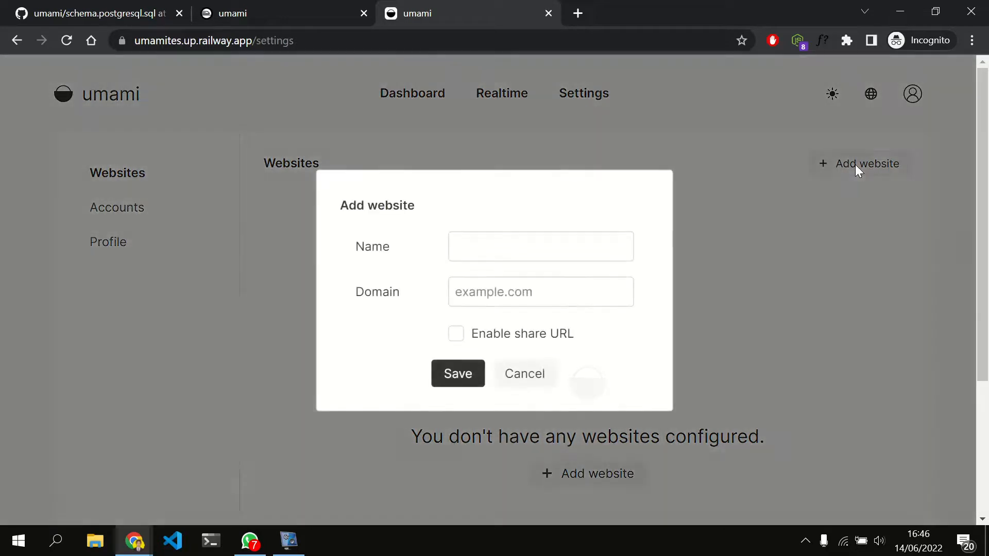
{"action": "left_click", "coordinate": [485, 241]}
{"action": "left_click", "coordinate": [490, 290]}
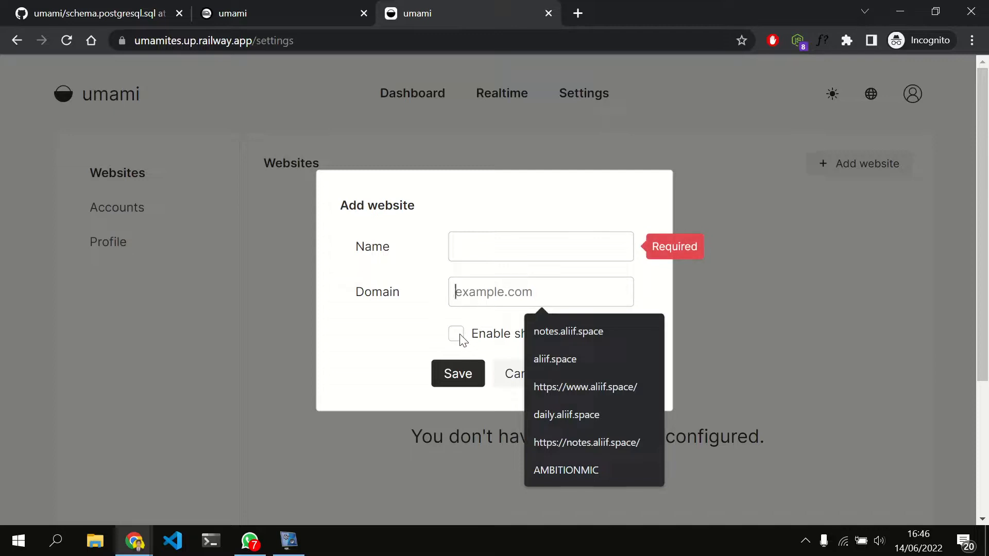
{"action": "left_click", "coordinate": [496, 249]}
{"action": "type", "text": "al"}
{"action": "key", "text": "BackSpace"}
{"action": "key", "text": "BackSpace"}
{"action": "type", "text": "websiteku"}
Set the new website's domain to aliif.space, enable its share URL and save it
{"action": "left_click", "coordinate": [520, 289]}
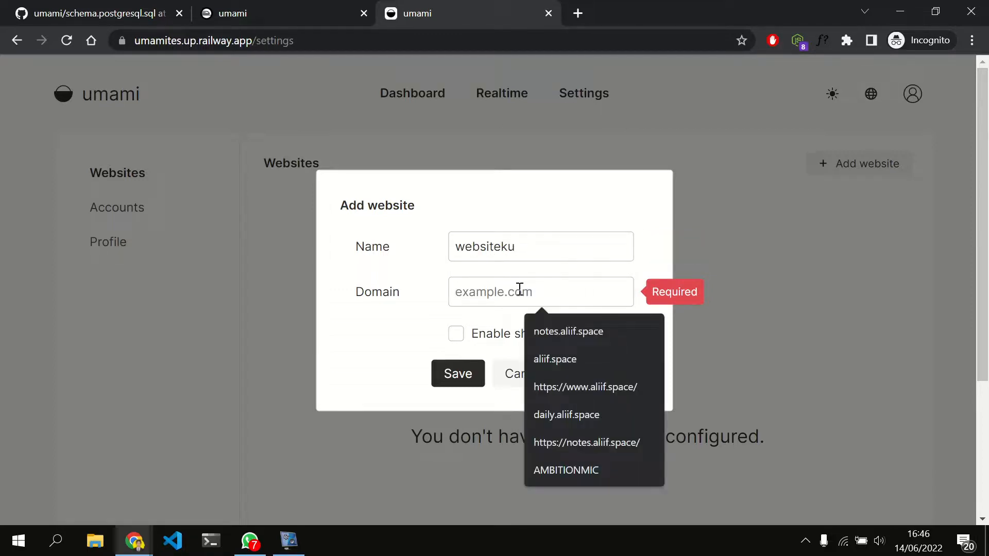
{"action": "type", "text": "aliif."}
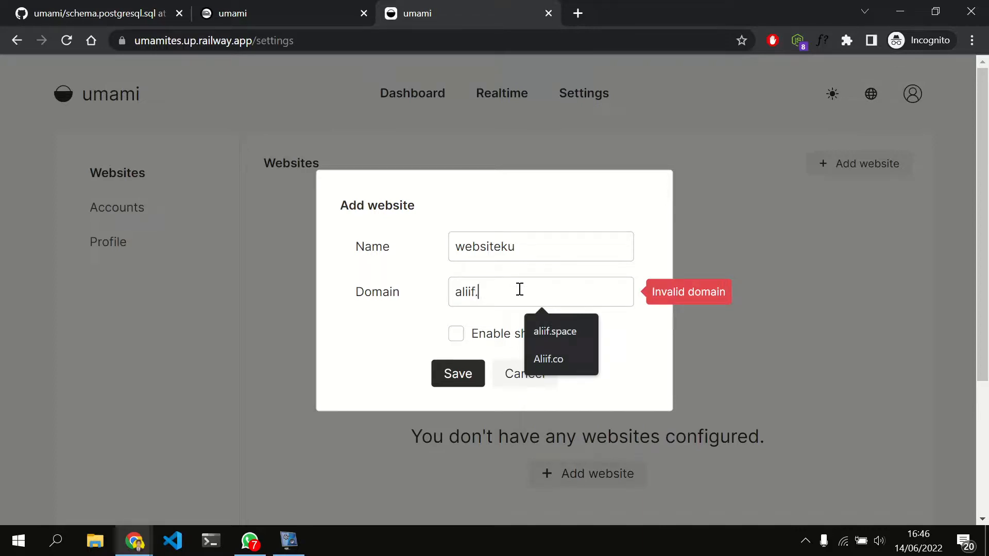
{"action": "type", "text": "space"}
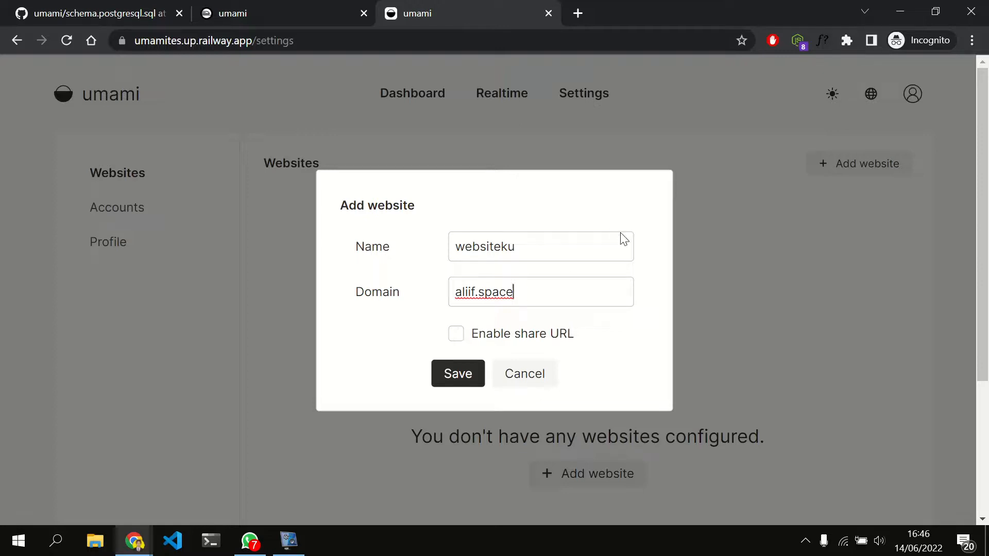
{"action": "left_click", "coordinate": [460, 340]}
{"action": "left_click", "coordinate": [458, 380]}
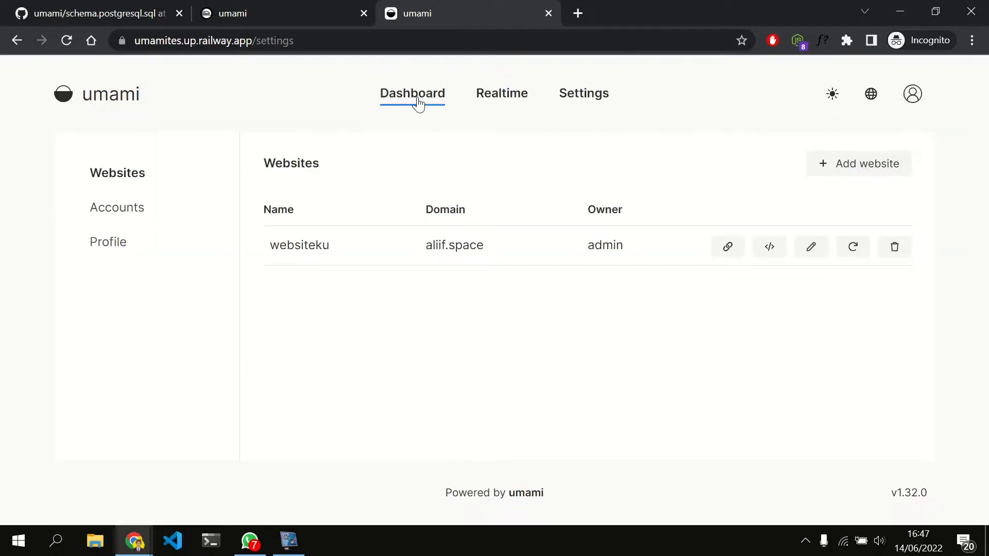
Open websiteku's share URL in a new browser tab to view its public statistics page, and return to the website settings
{"action": "left_click", "coordinate": [729, 248]}
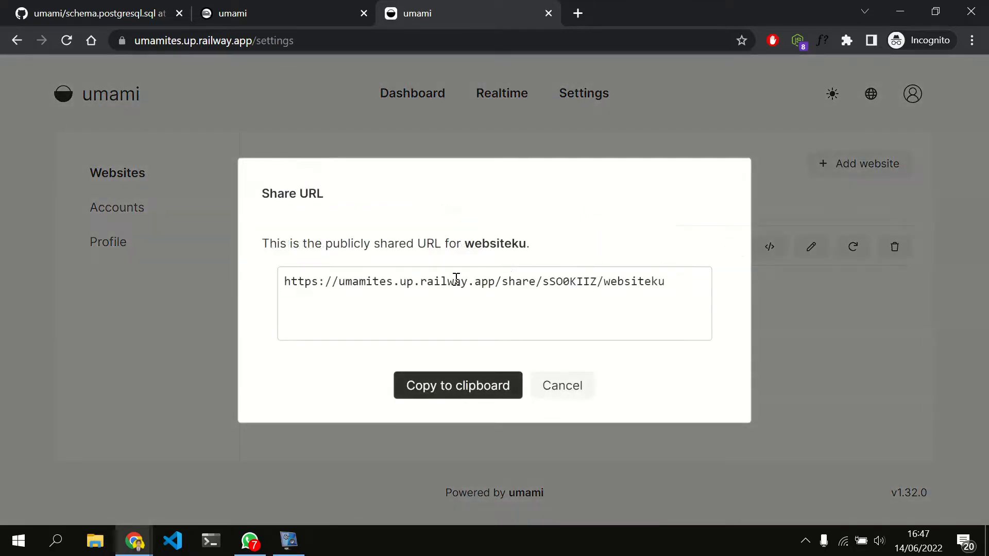
{"action": "left_click_drag", "start_coordinate": [456, 279], "coordinate": [638, 283]}
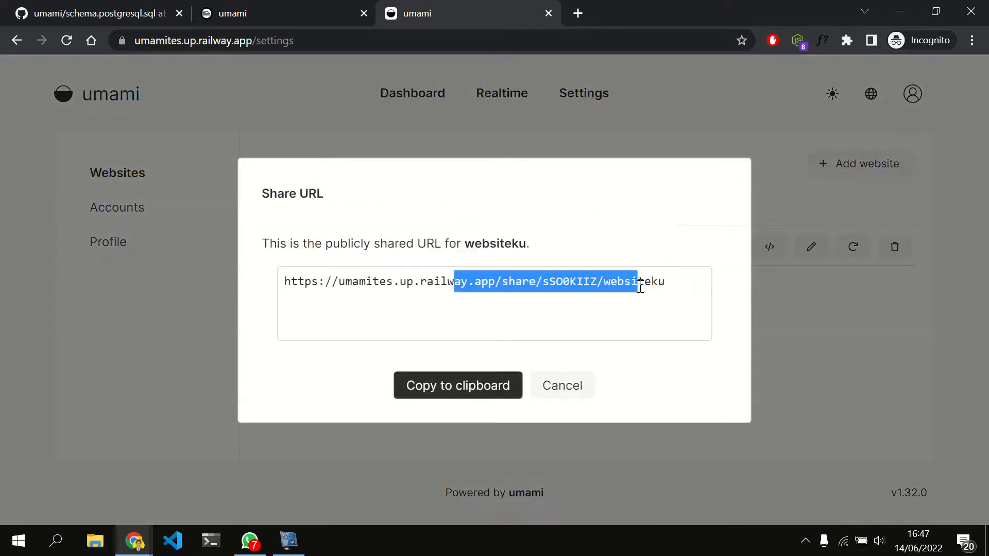
{"action": "triple_click", "coordinate": [640, 287]}
{"action": "key", "text": "ctrl+c"}
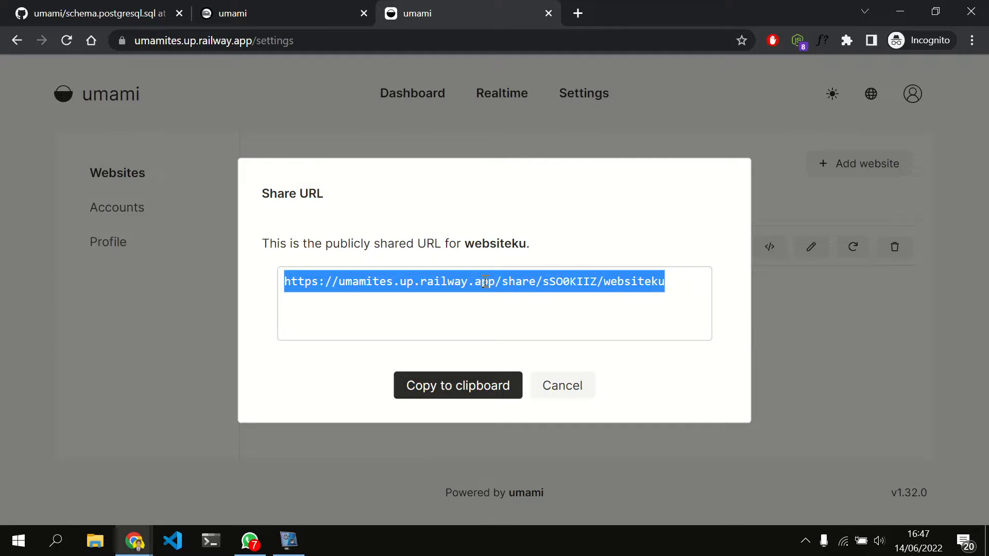
{"action": "left_click", "coordinate": [576, 11]}
{"action": "left_click", "coordinate": [486, 7]}
{"action": "left_click", "coordinate": [623, 7]}
{"action": "key", "text": "ctrl+v"}
{"action": "key", "text": "Return"}
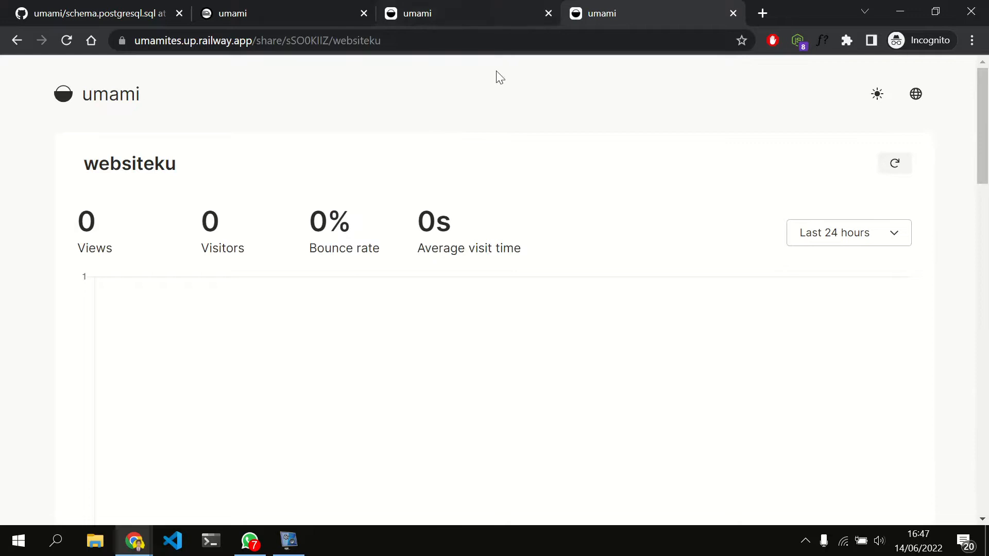
{"action": "scroll", "coordinate": [461, 194], "scroll_direction": "down", "scroll_amount": 2}
{"action": "scroll", "coordinate": [462, 195], "scroll_direction": "up", "scroll_amount": 2}
{"action": "left_click", "coordinate": [465, 7]}
{"action": "left_click", "coordinate": [563, 392]}
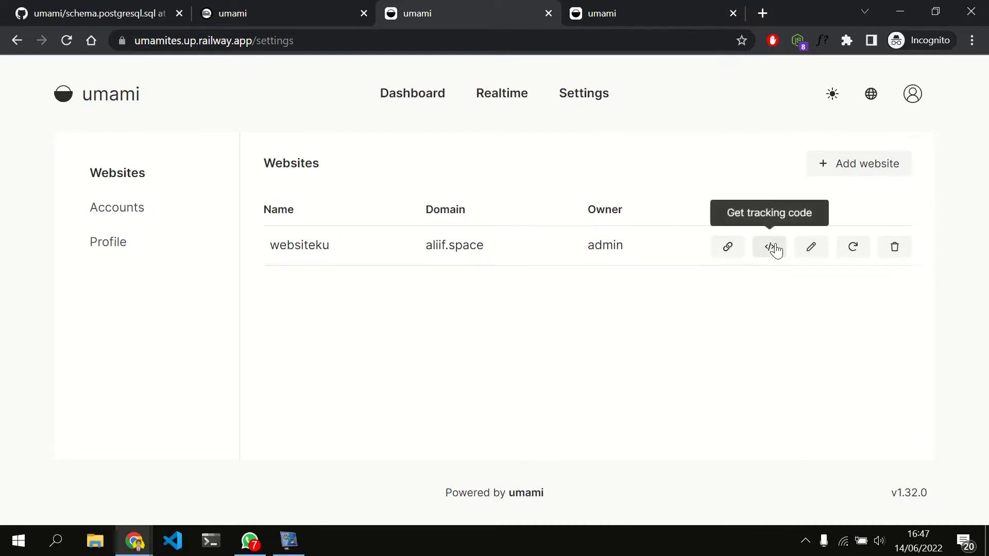
Display the tracking code for websiteku, highlight the full script and close the dialog
{"action": "left_click", "coordinate": [771, 247]}
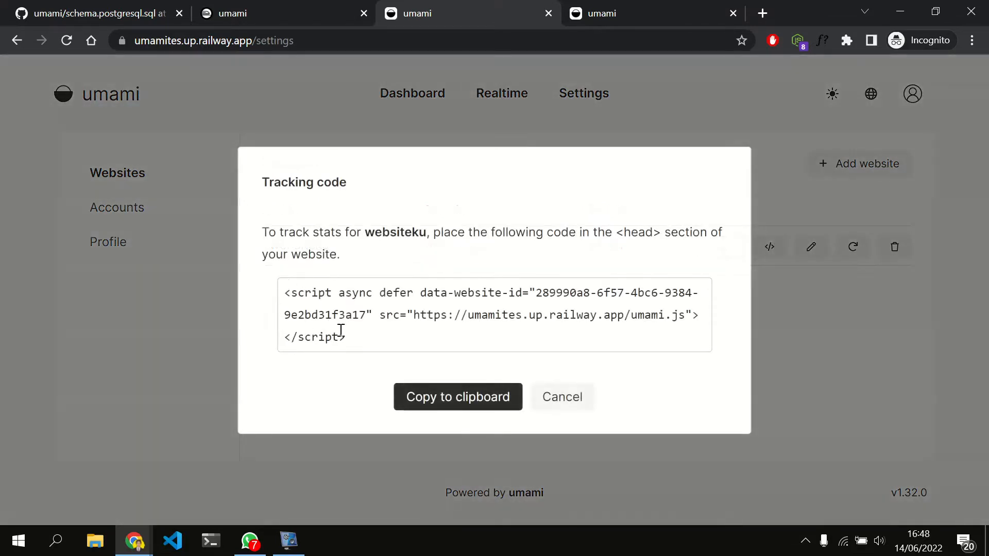
{"action": "left_click_drag", "start_coordinate": [355, 338], "coordinate": [284, 298]}
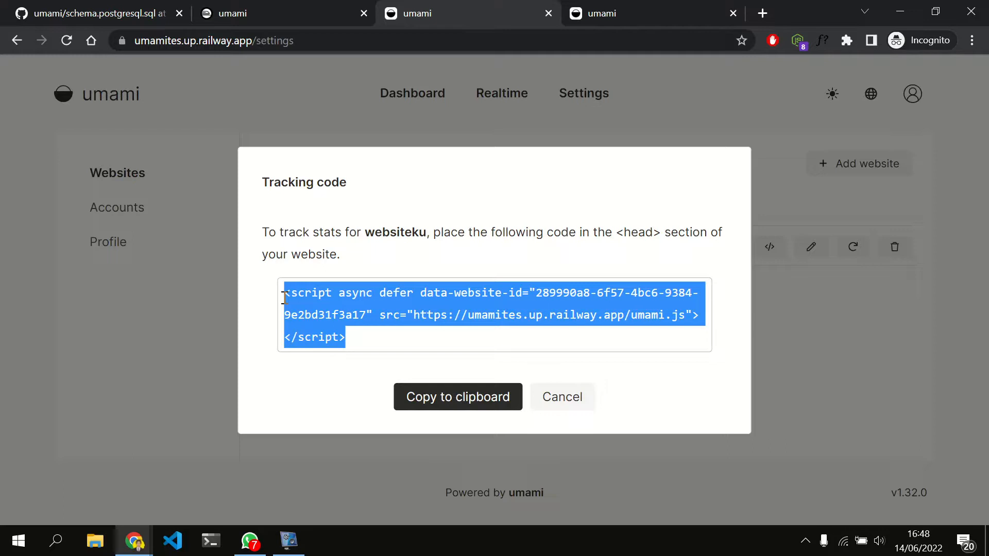
{"action": "left_click", "coordinate": [559, 394]}
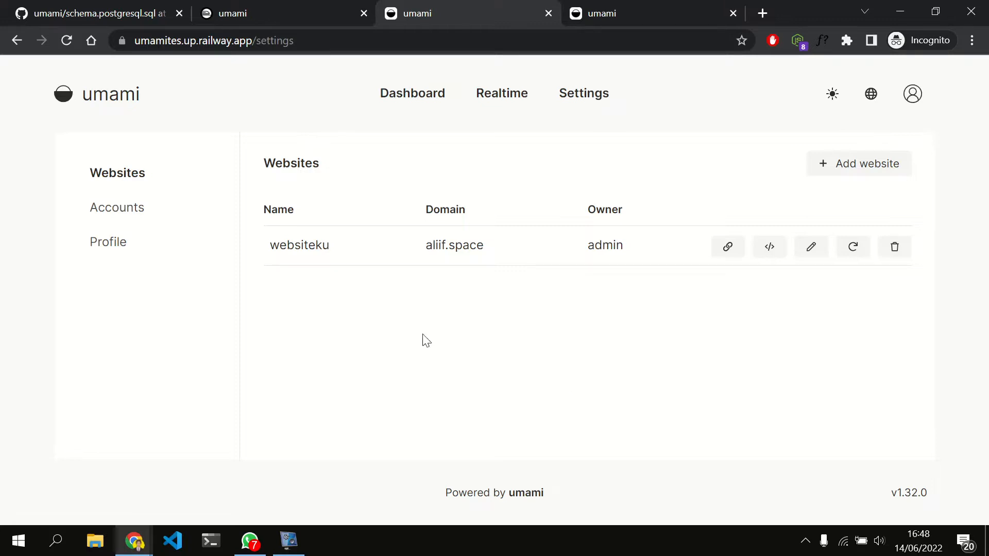
Open the password change form in the admin profile and enter the current password
{"action": "left_click", "coordinate": [107, 246]}
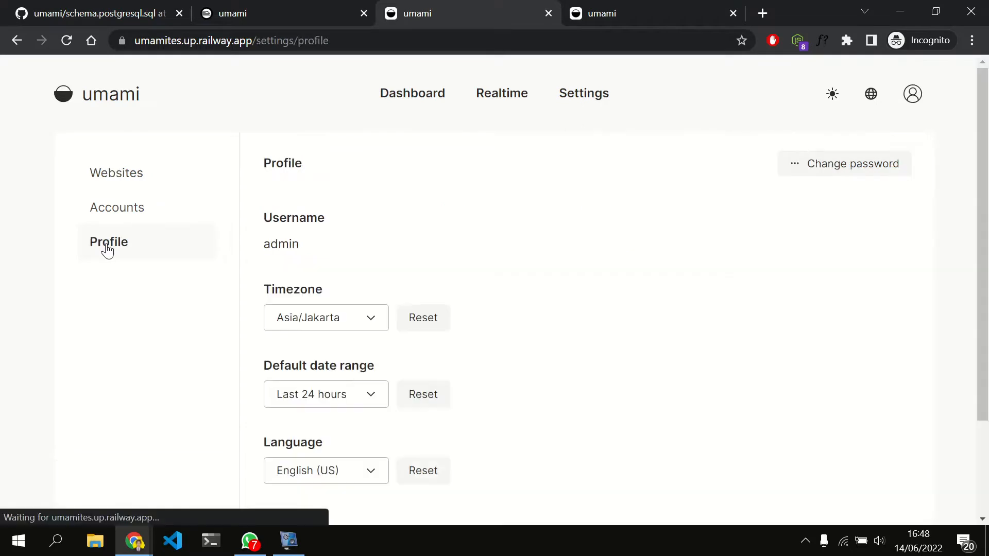
{"action": "left_click", "coordinate": [848, 170]}
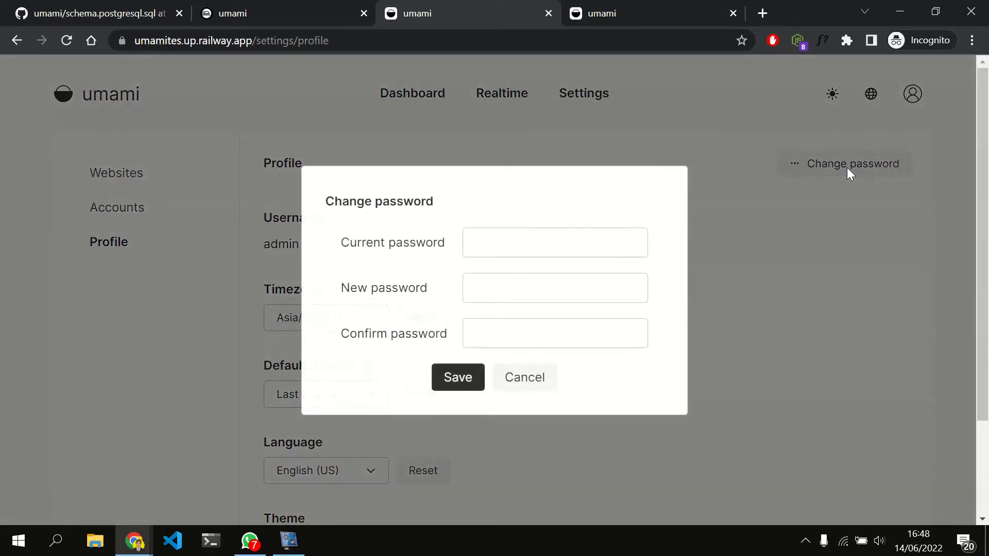
{"action": "left_click", "coordinate": [530, 238]}
{"action": "type", "text": "umami"}
{"action": "key", "text": "ctrl+a"}
{"action": "left_click", "coordinate": [530, 238]}
{"action": "double_click", "coordinate": [531, 238]}
{"action": "type", "text": "umami"}
{"action": "left_click", "coordinate": [537, 284]}
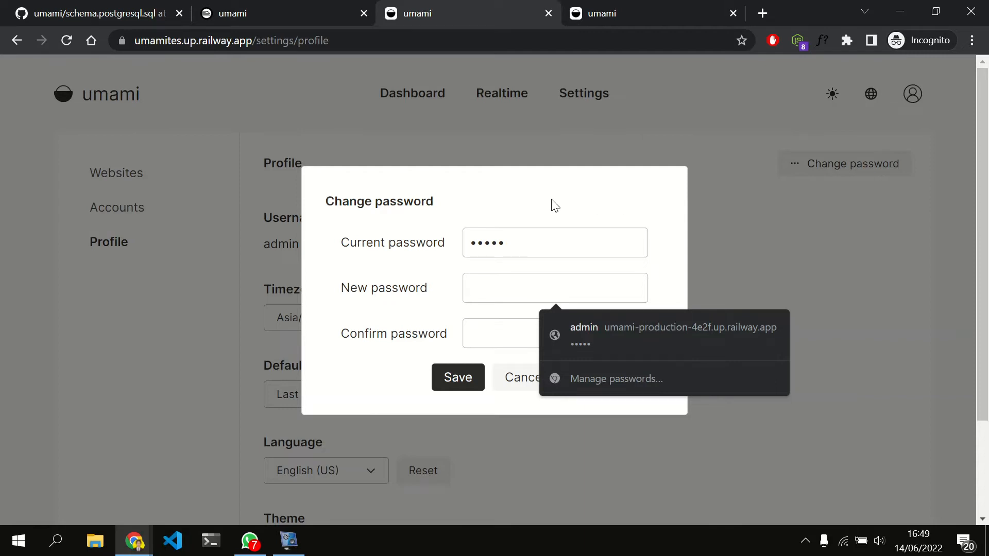
Star the original umami repository on GitHub from which the fork was made, and return to Umami's password change form
{"action": "key", "text": "ctrl+1"}
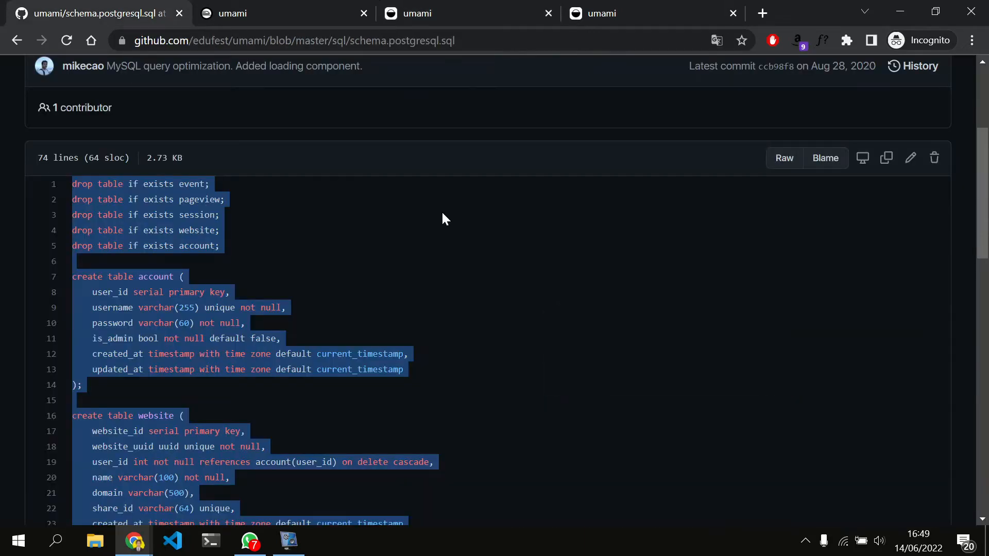
{"action": "scroll", "coordinate": [445, 220], "scroll_direction": "up", "scroll_amount": 4}
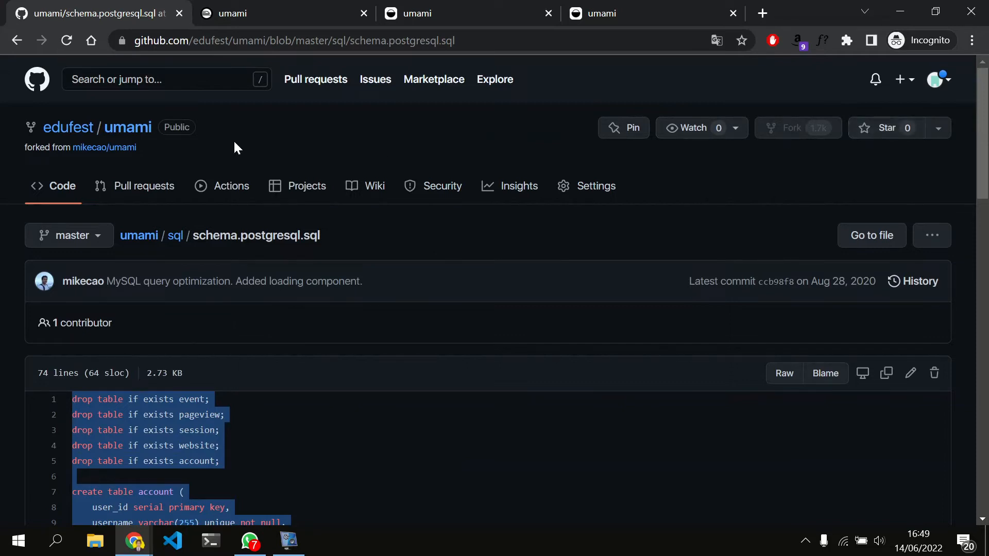
{"action": "left_click", "coordinate": [117, 148]}
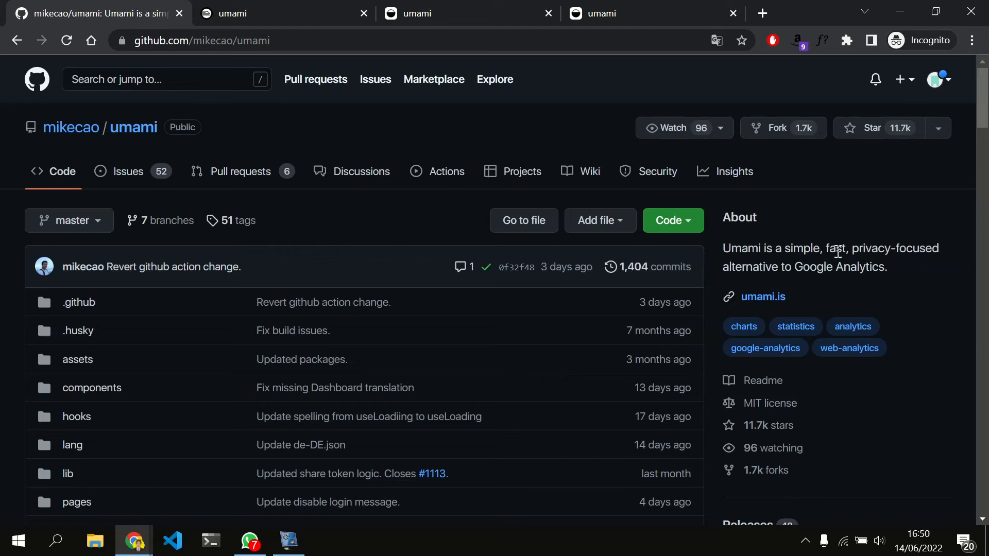
{"action": "left_click", "coordinate": [859, 128]}
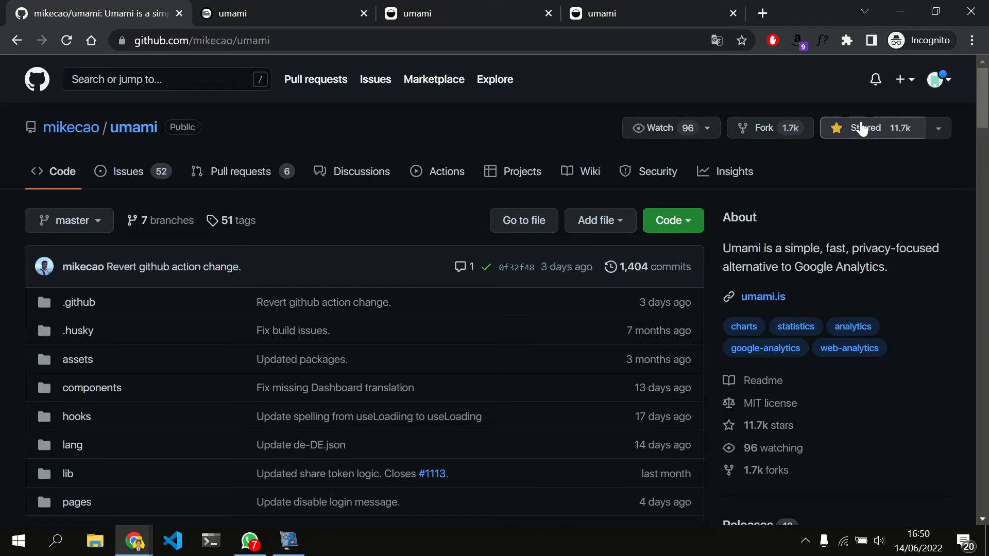
{"action": "left_click", "coordinate": [392, 7]}
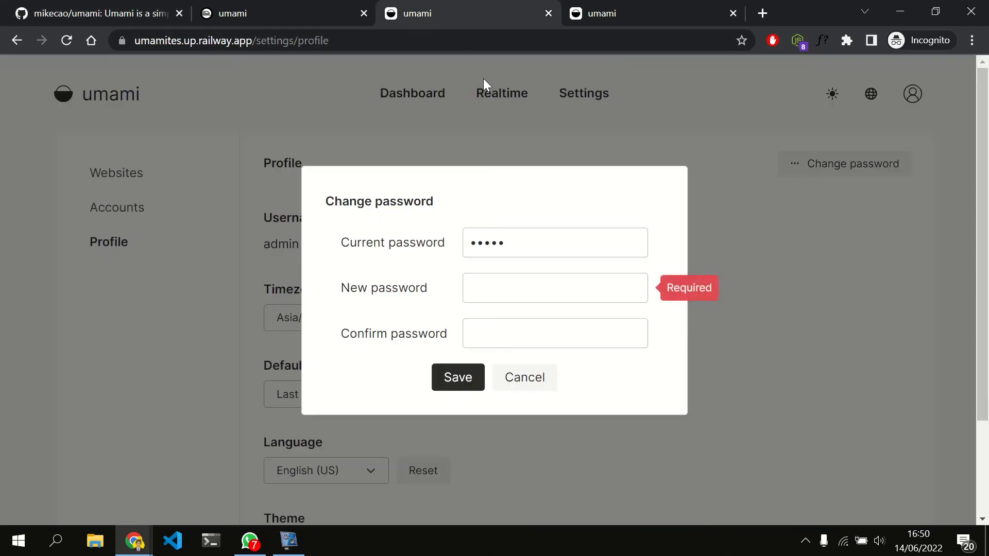